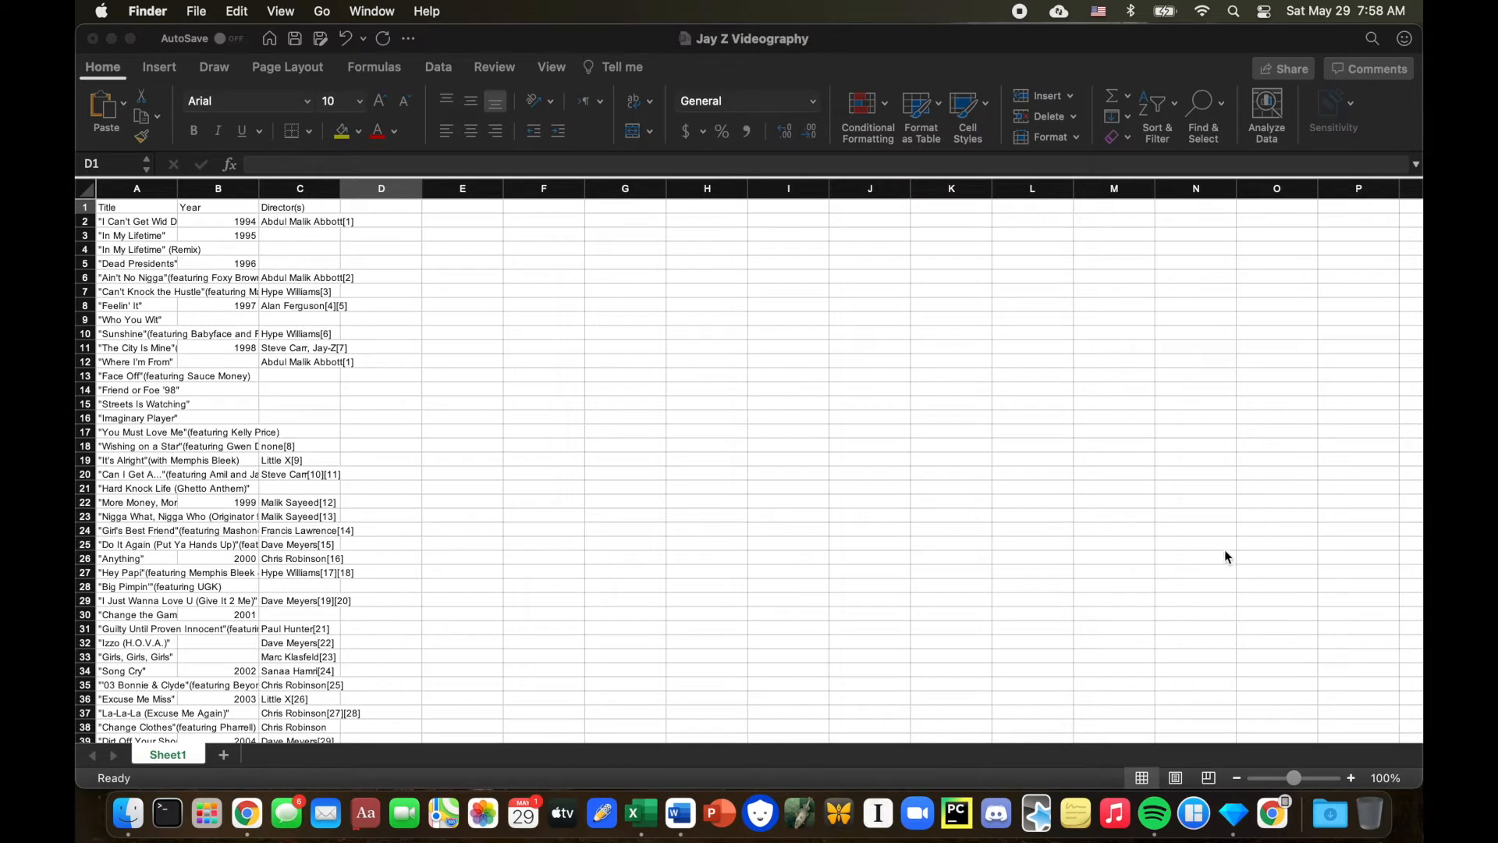
Enter the header "Main or Featured Artist" in cell D1.
click(357, 207)
text(Main or)
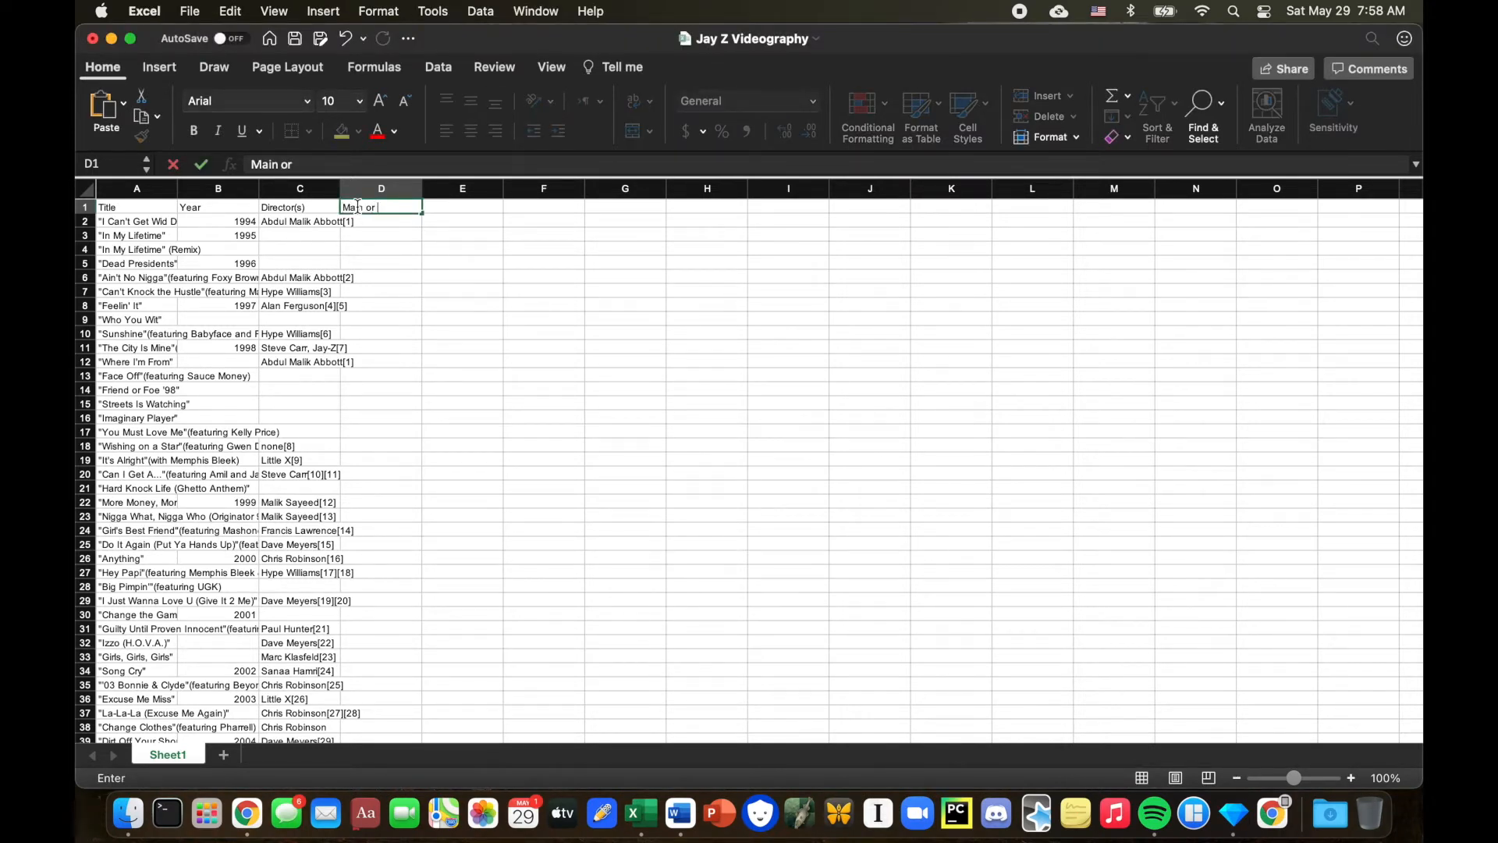
text( Featured Artist)
key(Return)
Scroll through the table to find where the lead-artist videos end and the featured ones begin.
scroll(556, 293, down, 2)
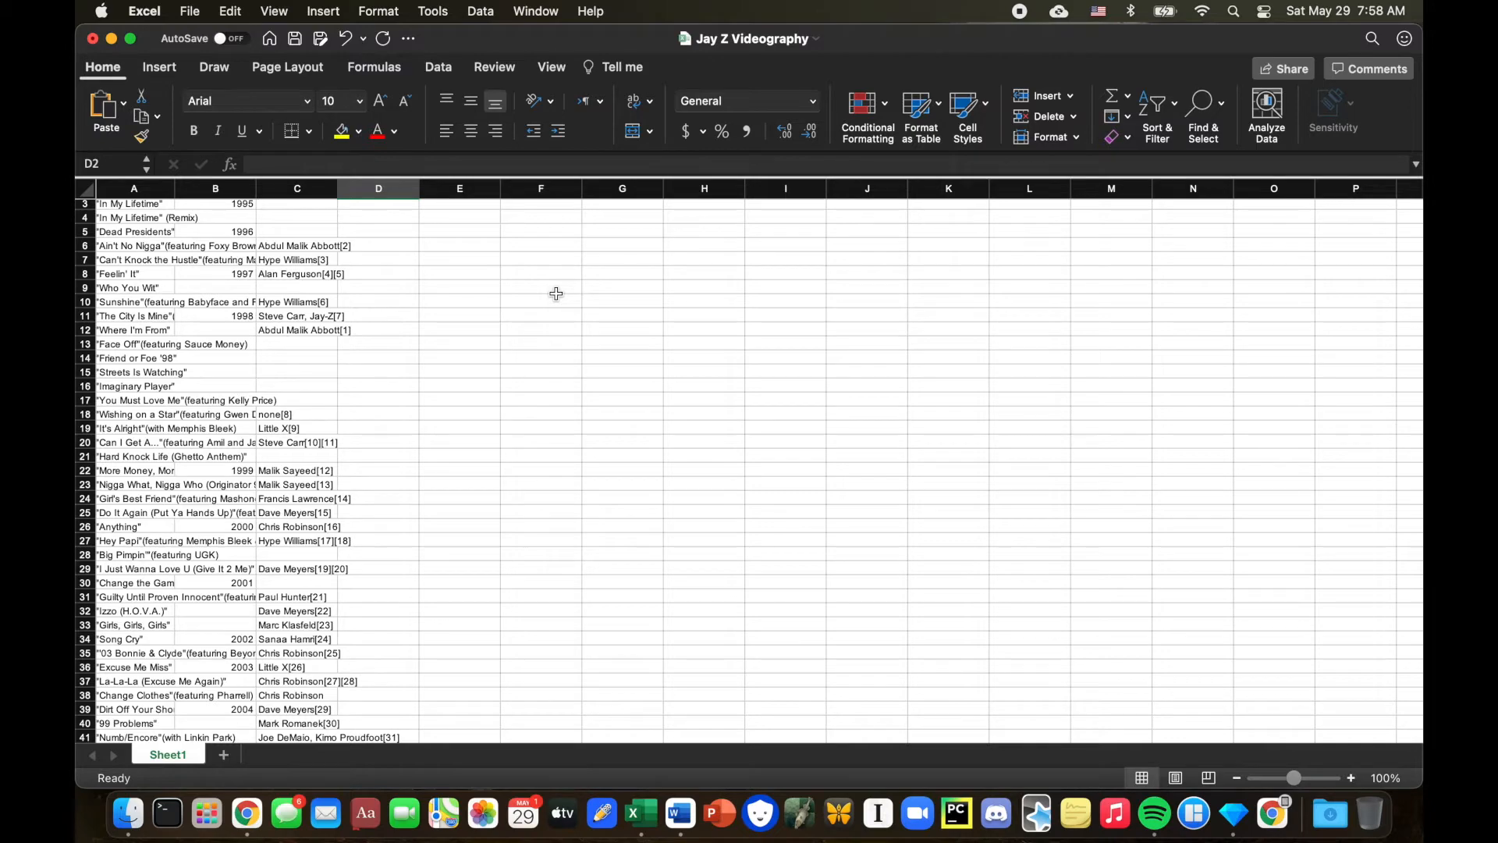
scroll(664, 373, down, 5)
scroll(664, 373, down, 1)
scroll(664, 373, up, 8)
scroll(664, 373, down, 4)
scroll(664, 373, down, 12)
scroll(664, 372, down, 20)
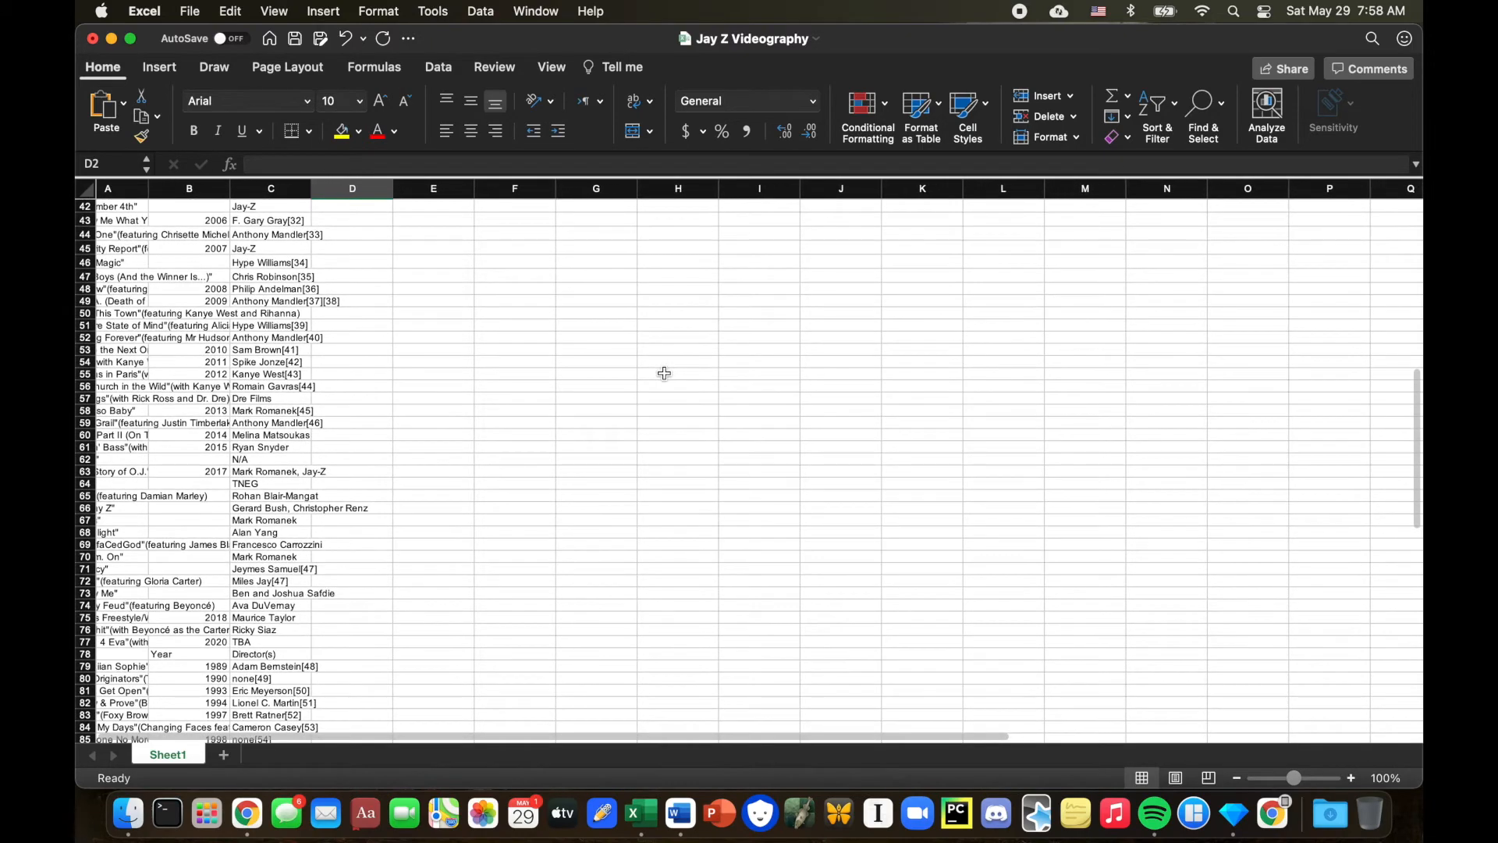
scroll(664, 373, down, 2)
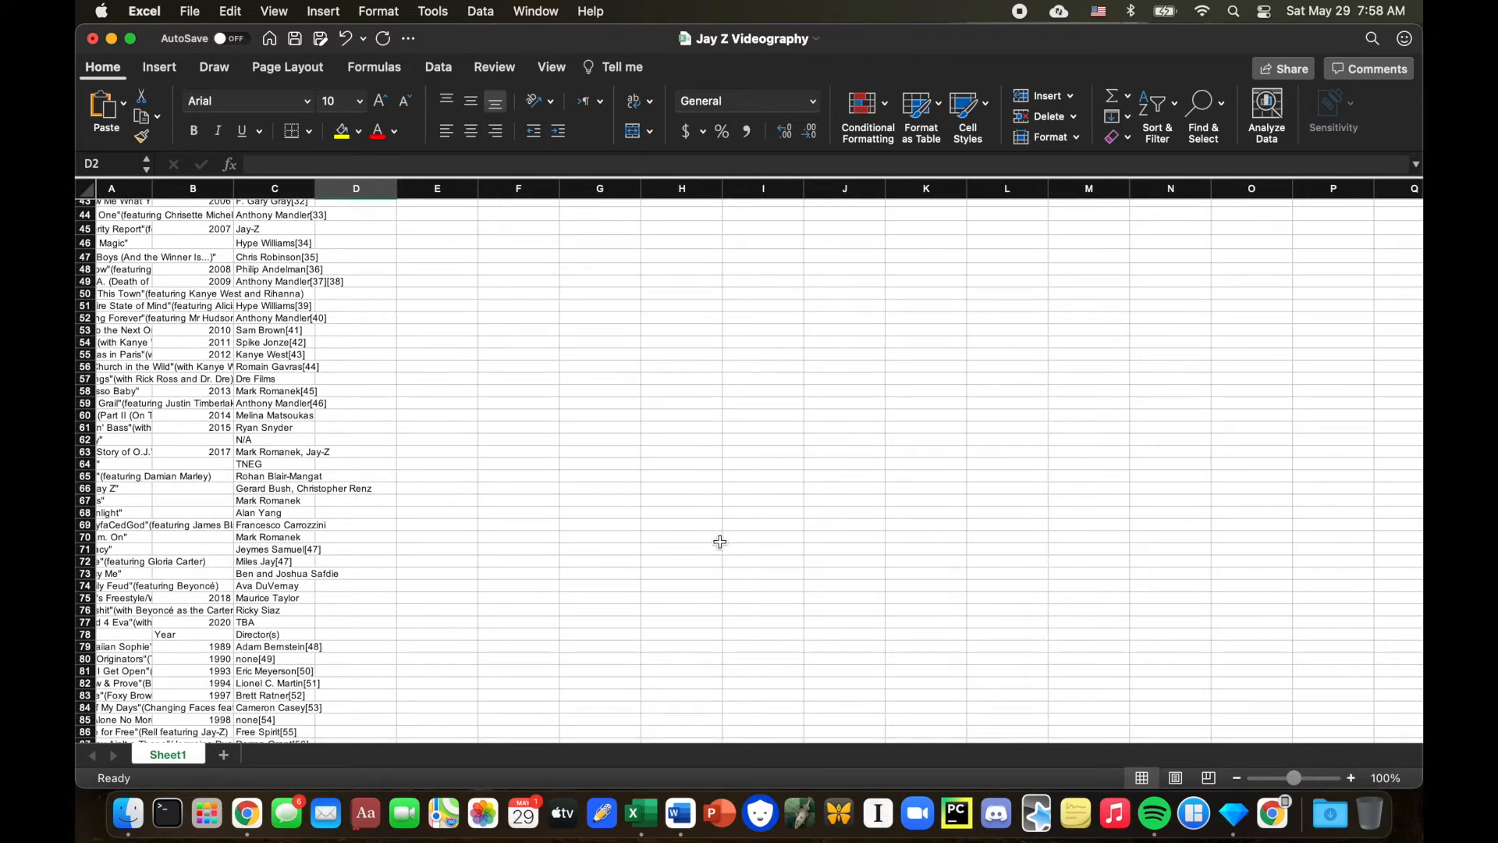
scroll(719, 541, up, 10)
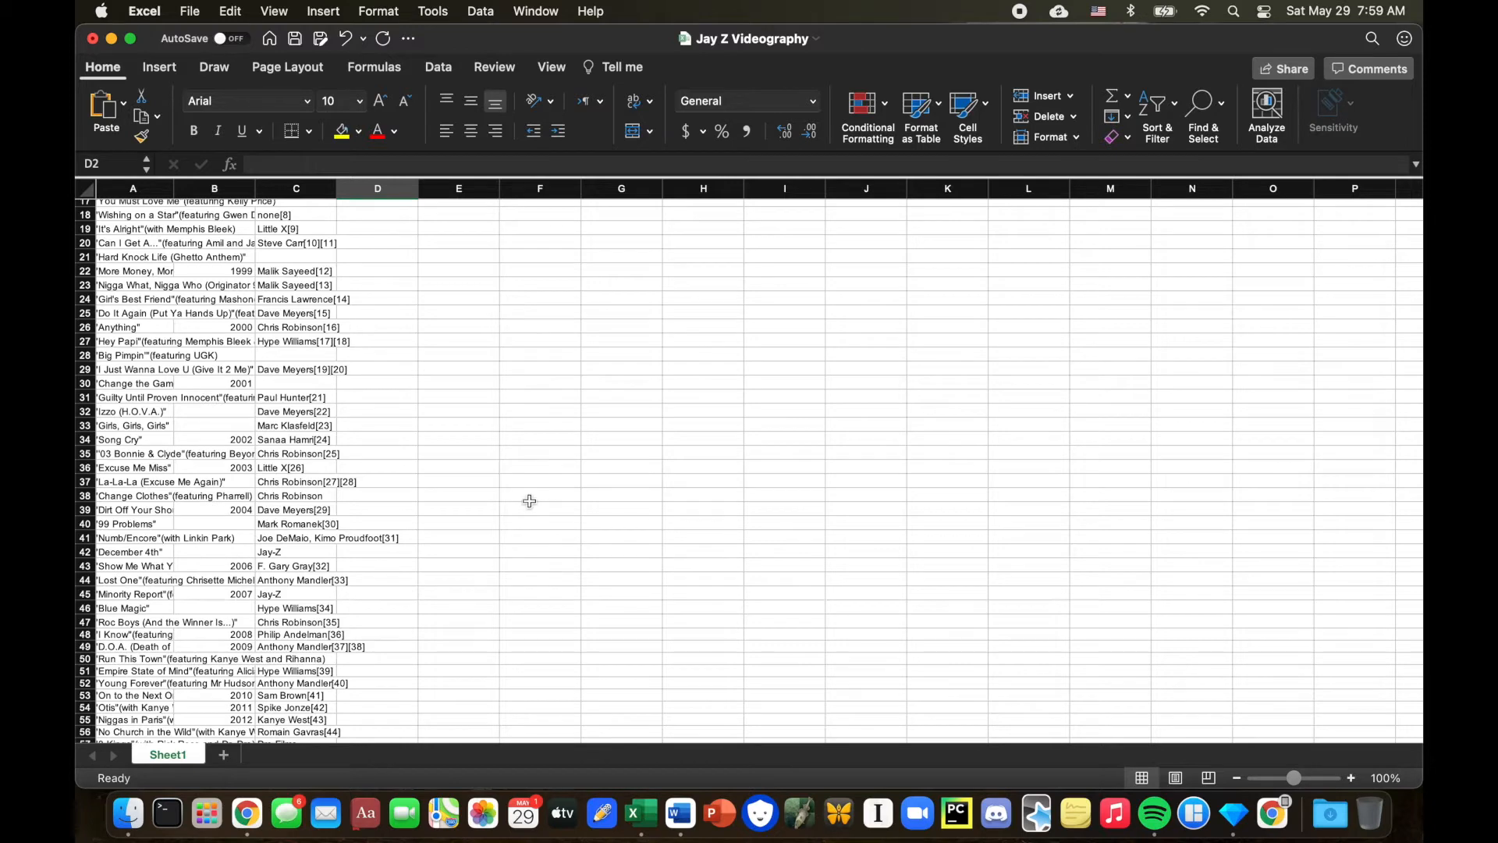
scroll(529, 501, up, 5)
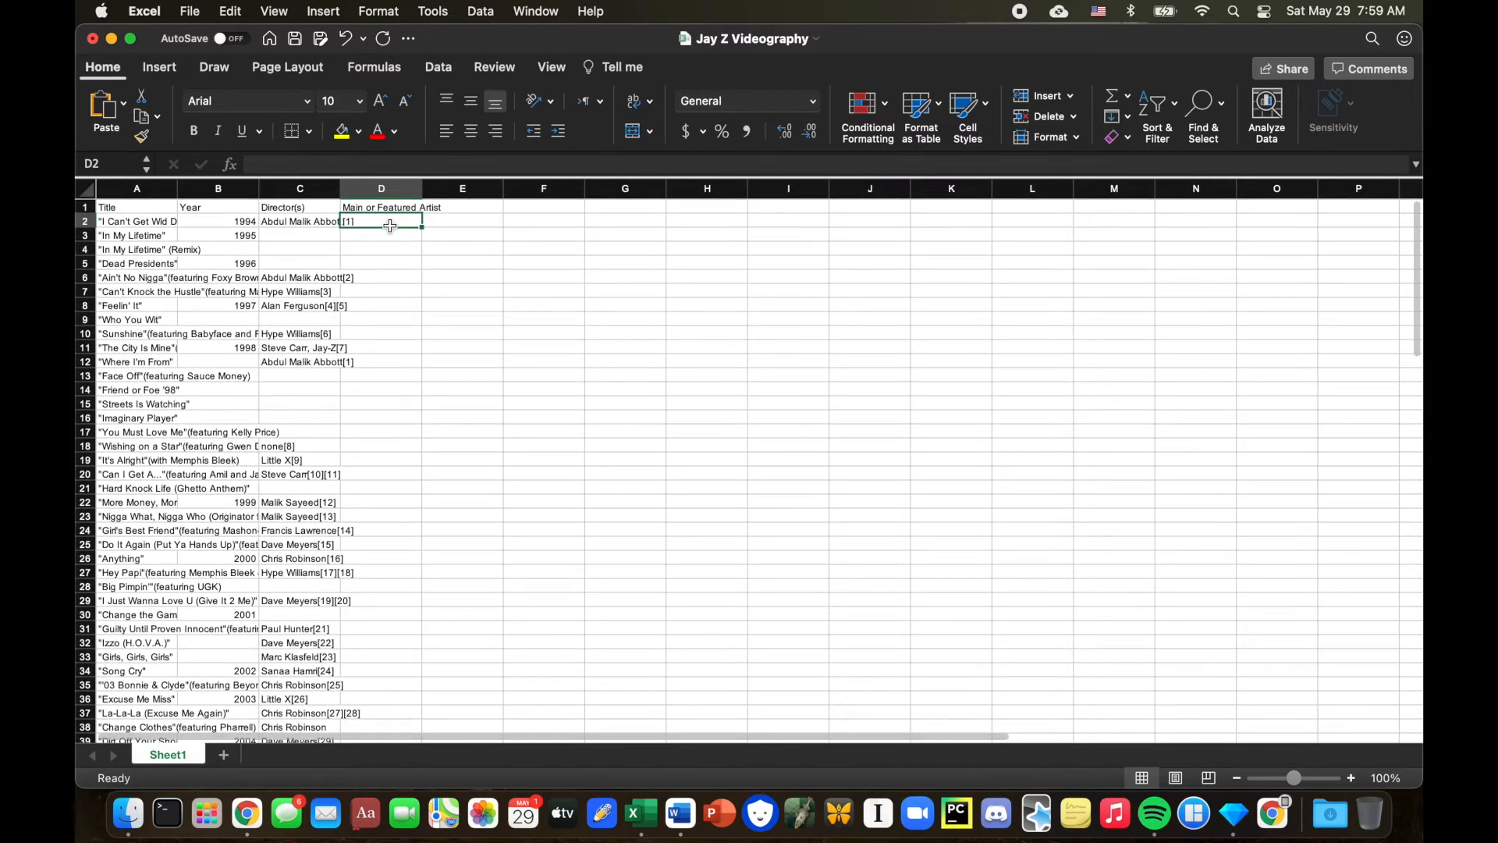
Fill cells D2 to D77 with "main" all at once.
drag(390, 226, 350, 602)
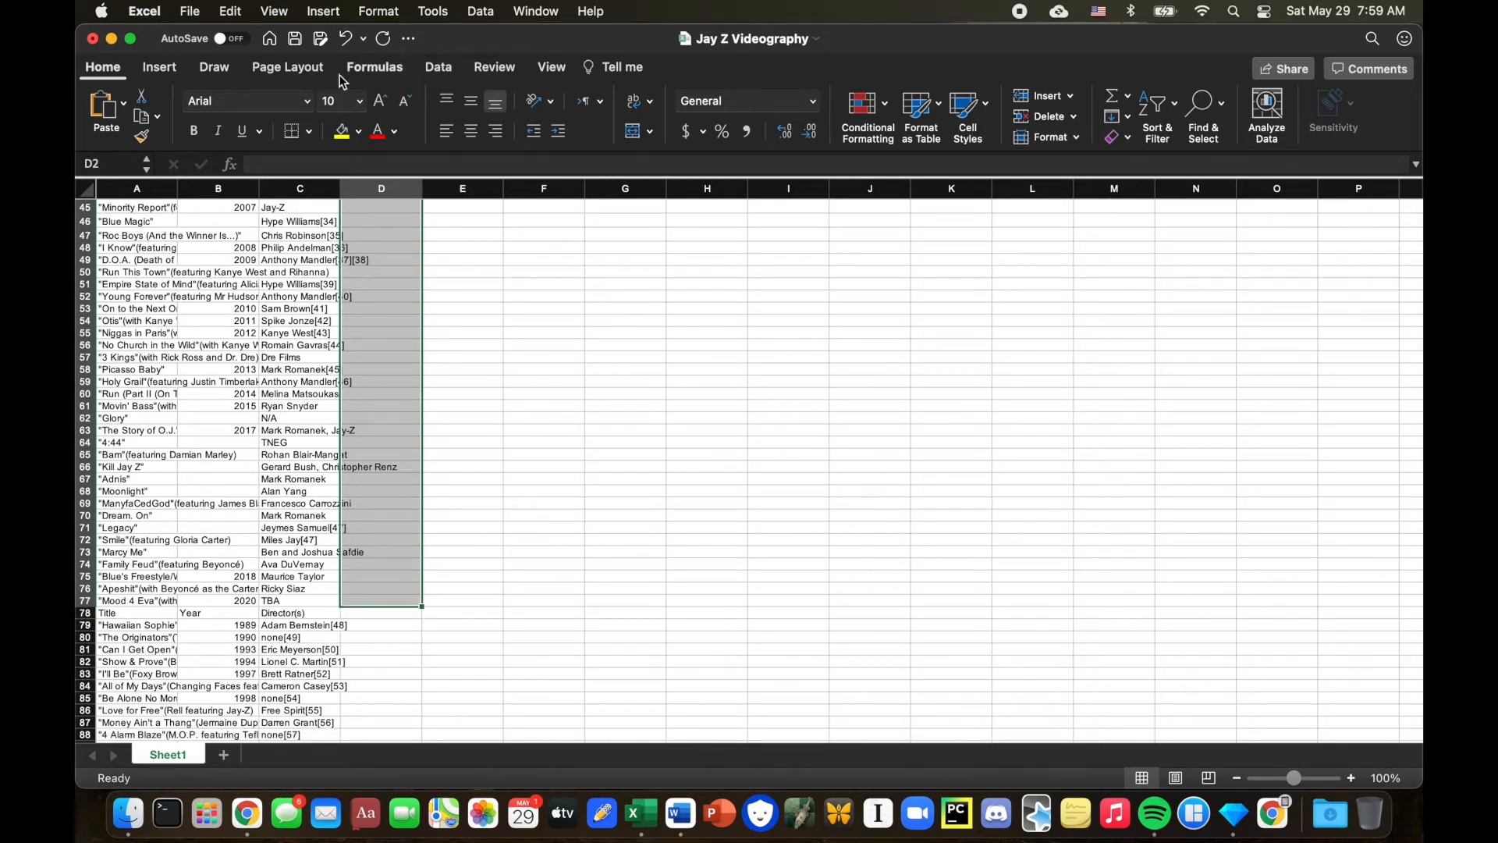
click(286, 164)
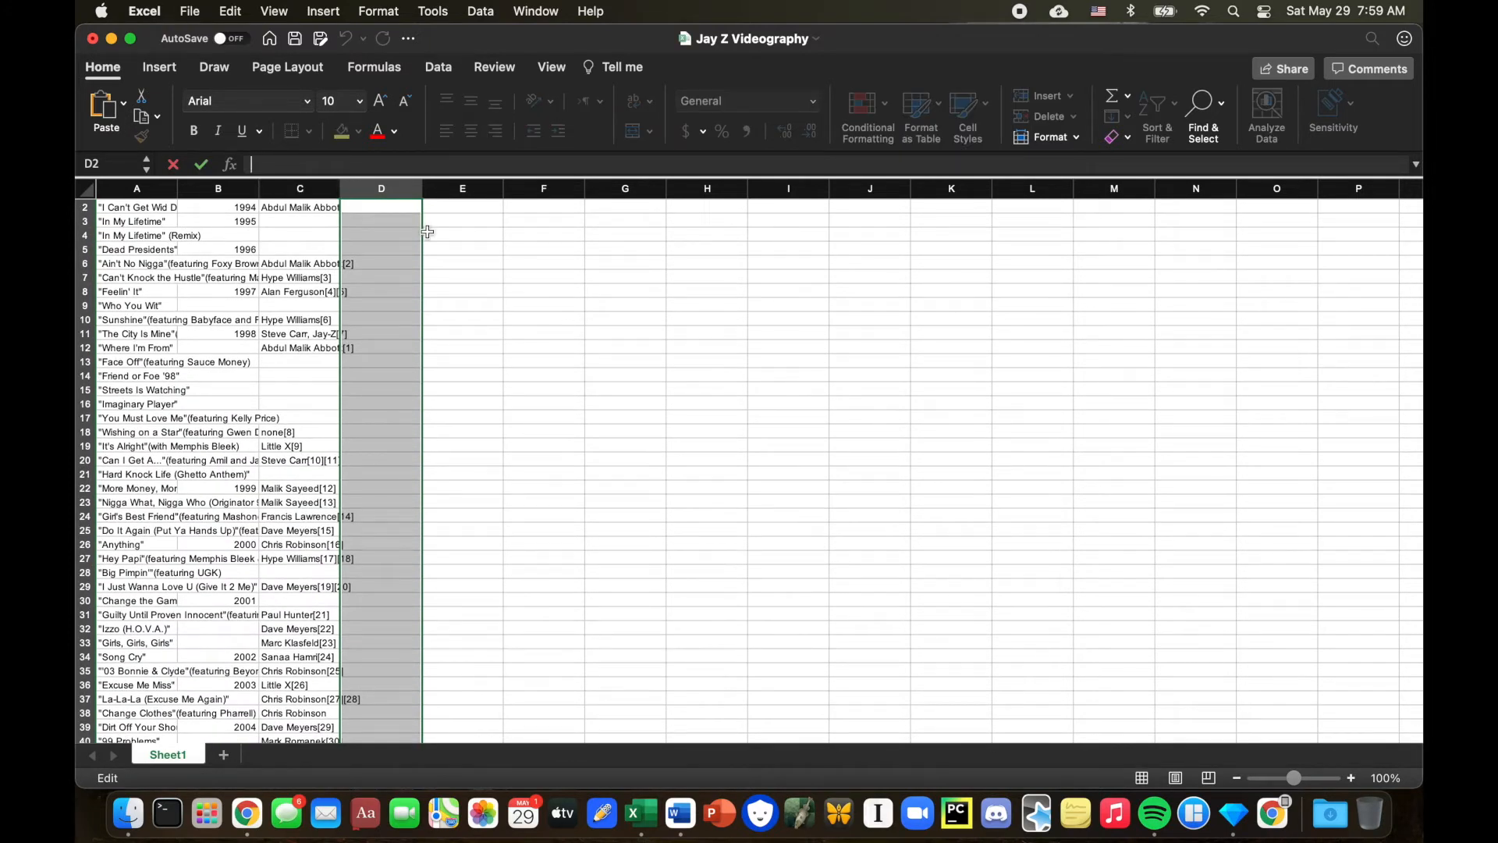
text(main)
key(ctrl+Return)
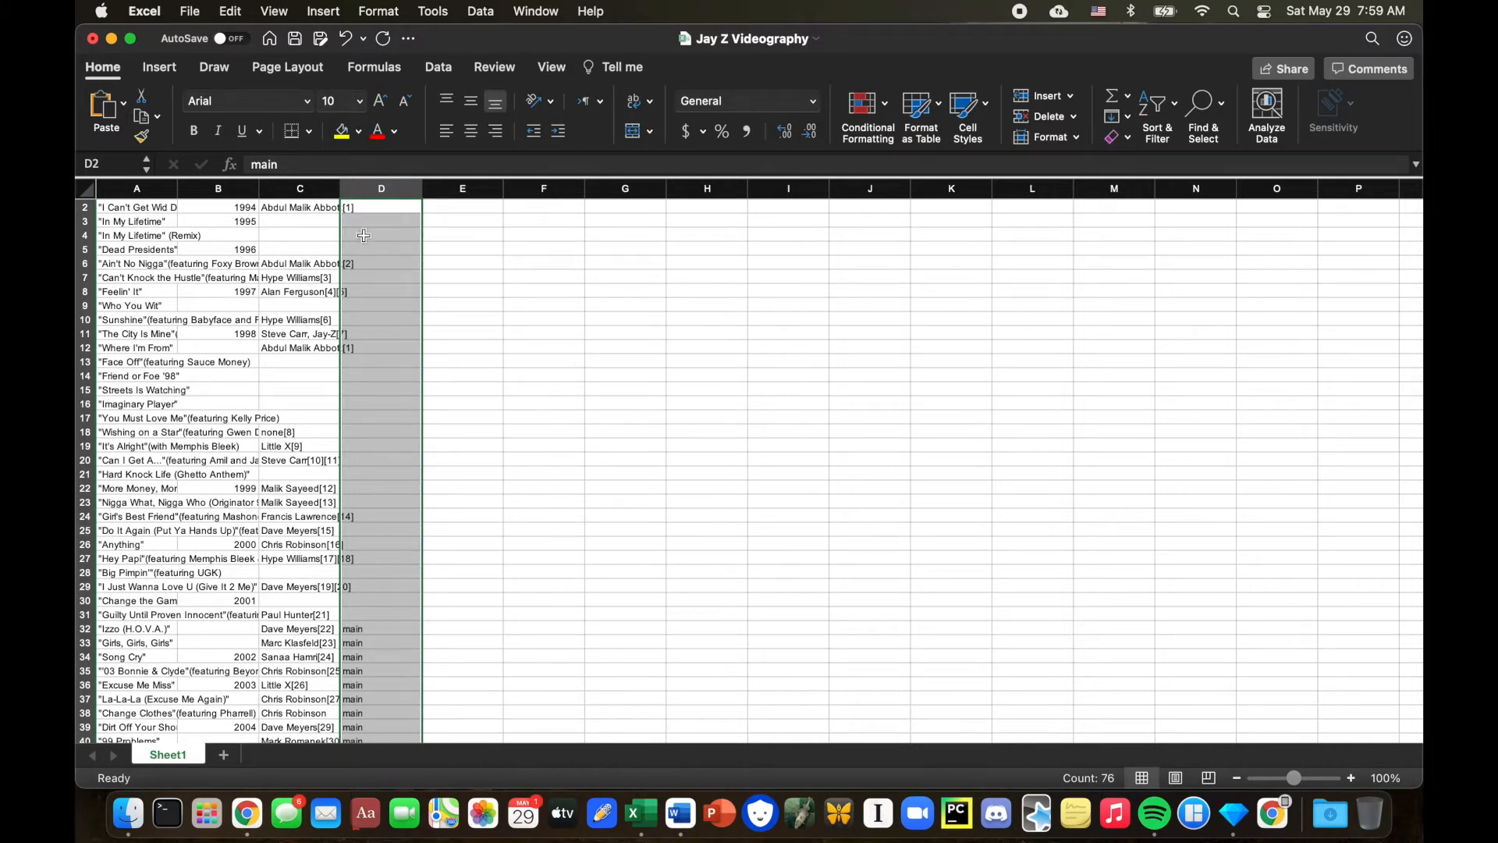
click(291, 162)
key(ctrl+Return)
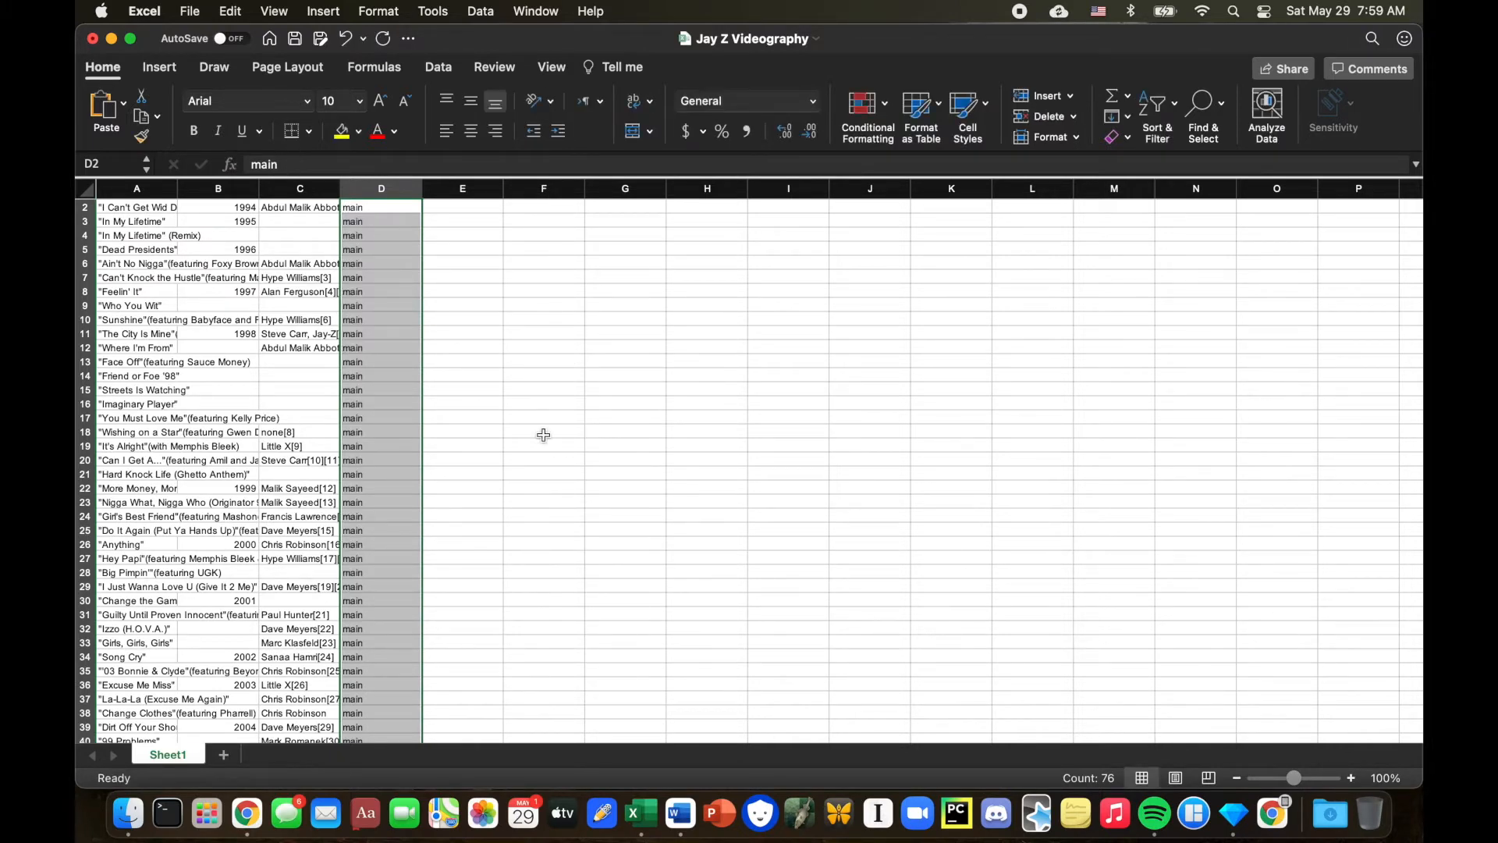
Fill cells D78 to D112 with "featured" all at once.
scroll(544, 434, down, 1)
scroll(544, 435, down, 10)
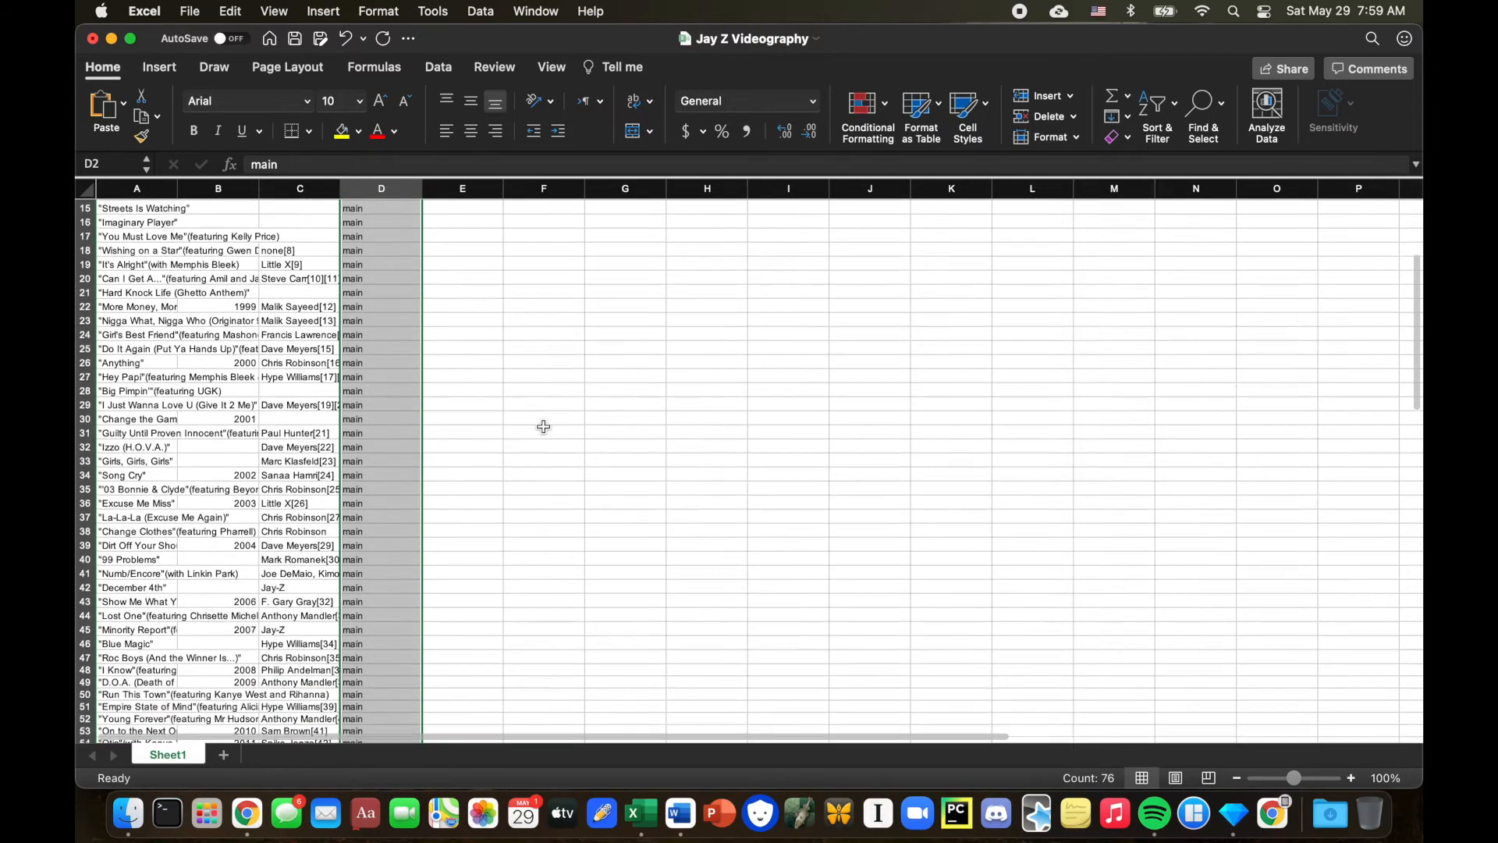
scroll(544, 426, down, 6)
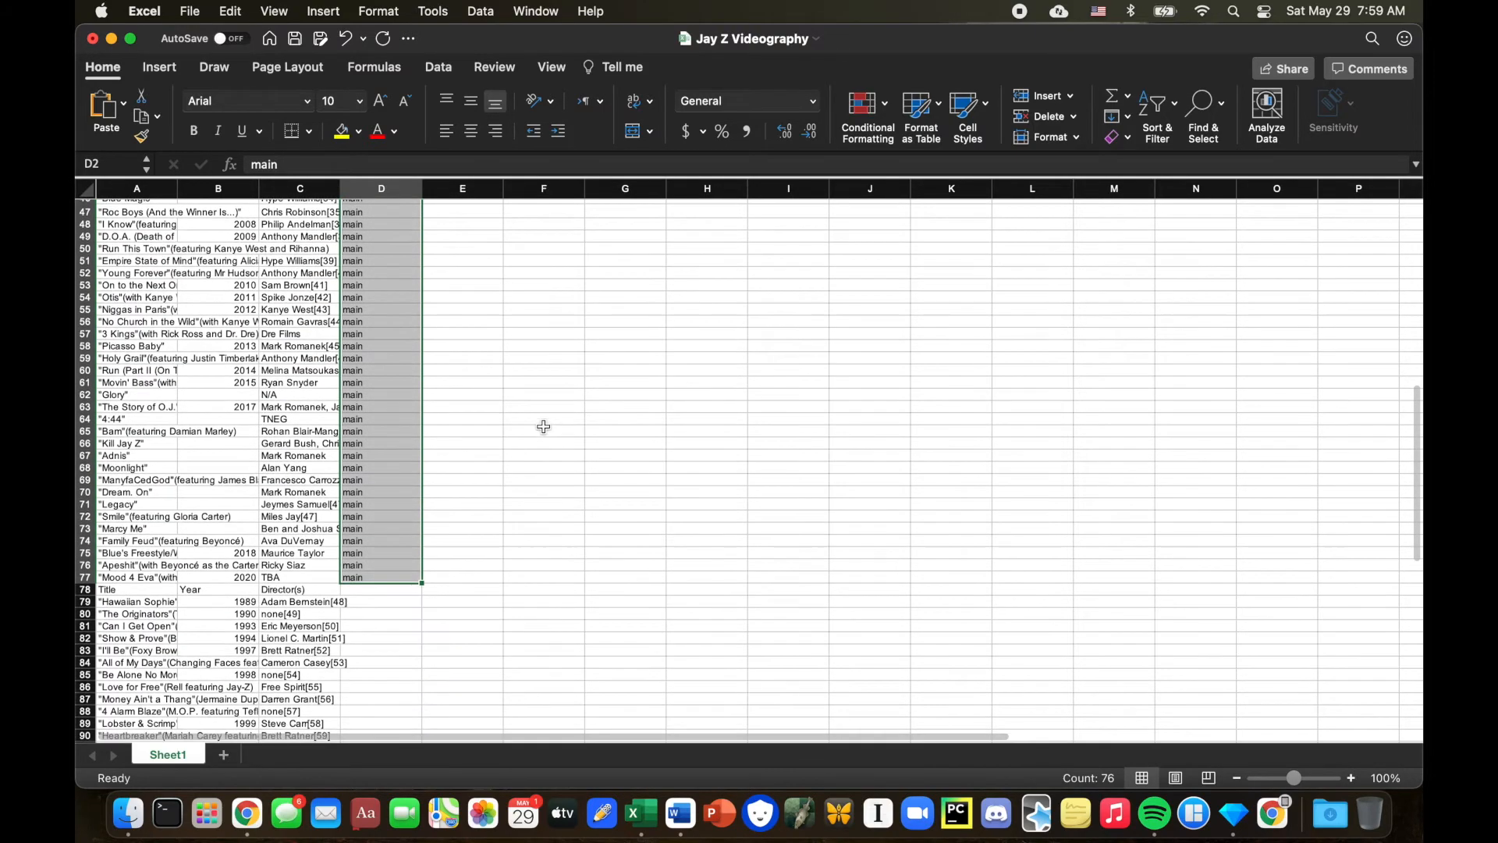
scroll(544, 426, down, 2)
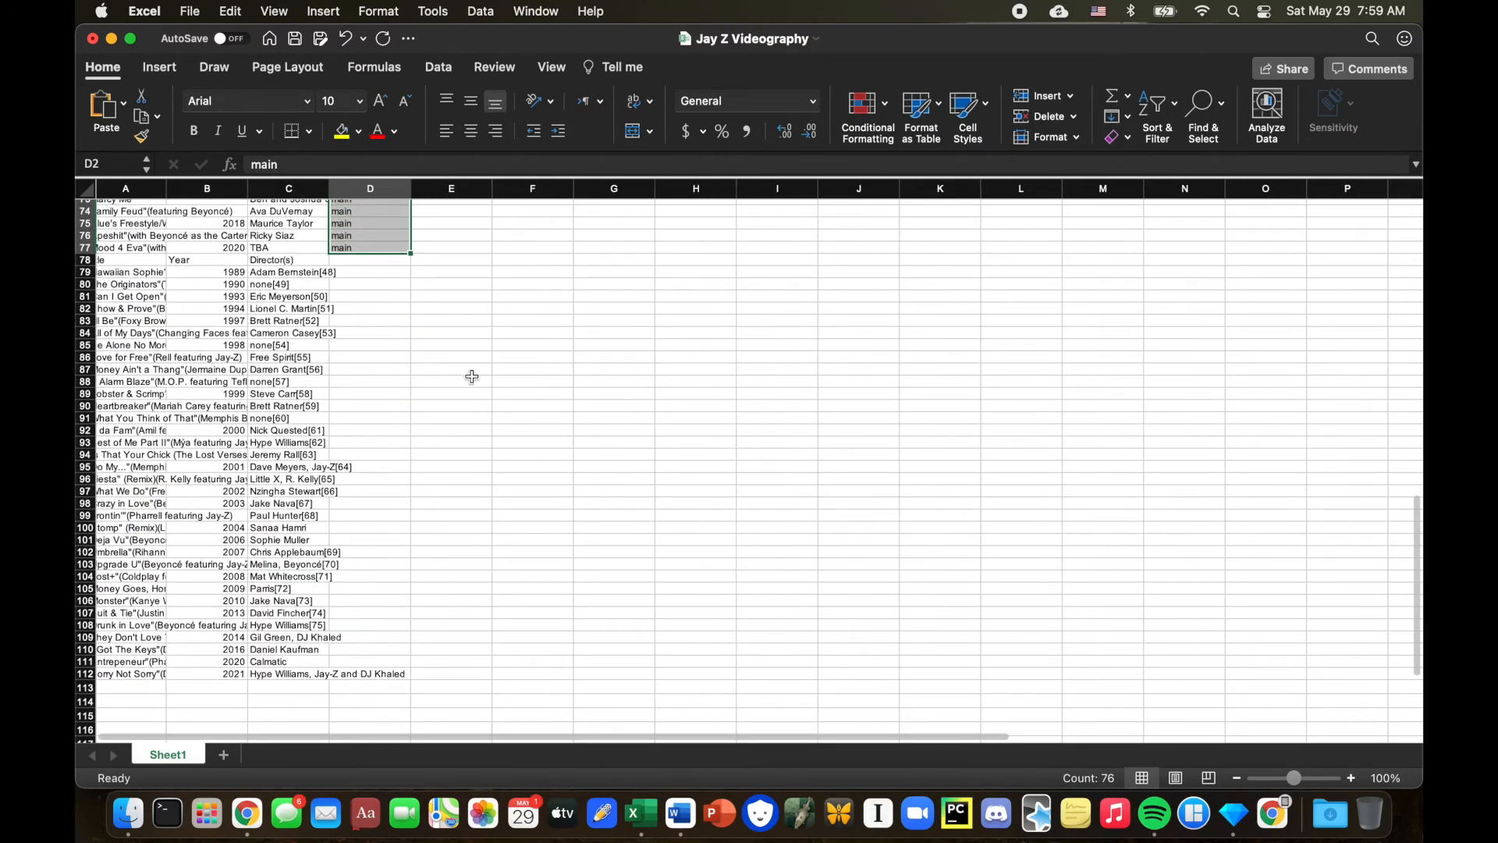
drag(365, 262, 374, 676)
click(263, 169)
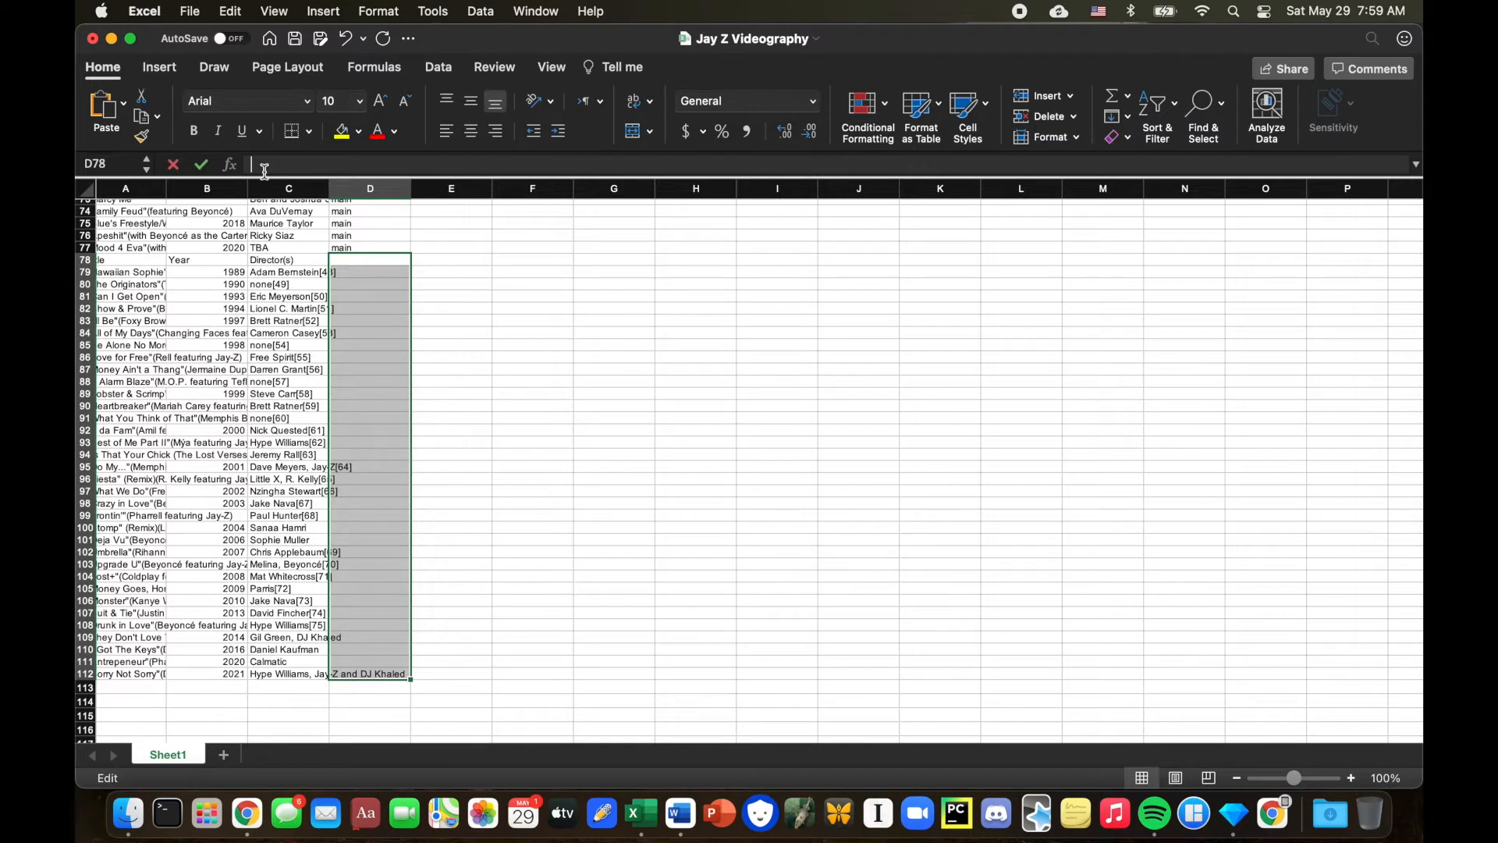
text(featured)
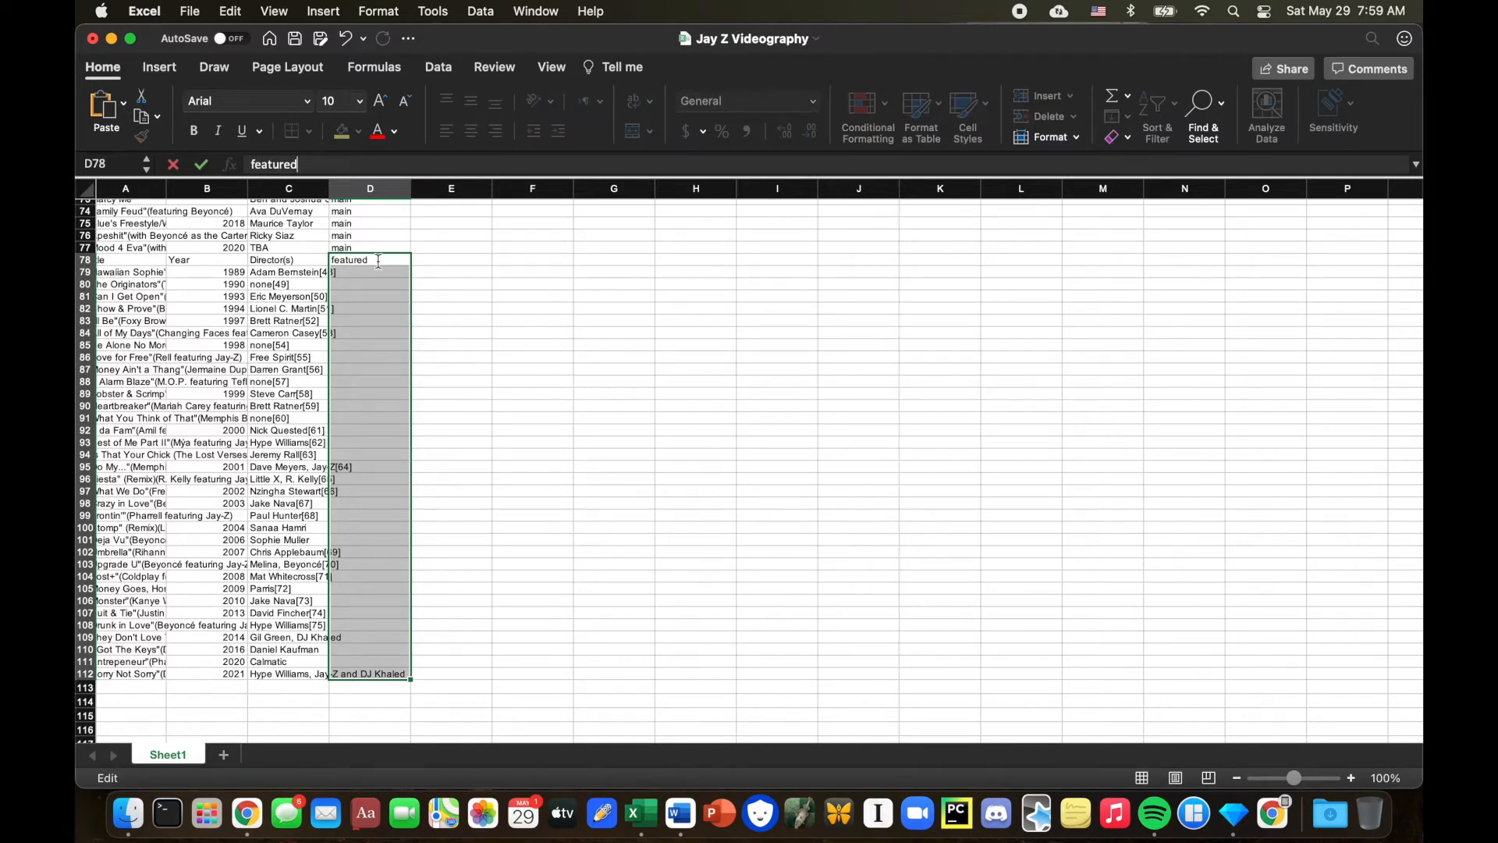
key(ctrl+Return)
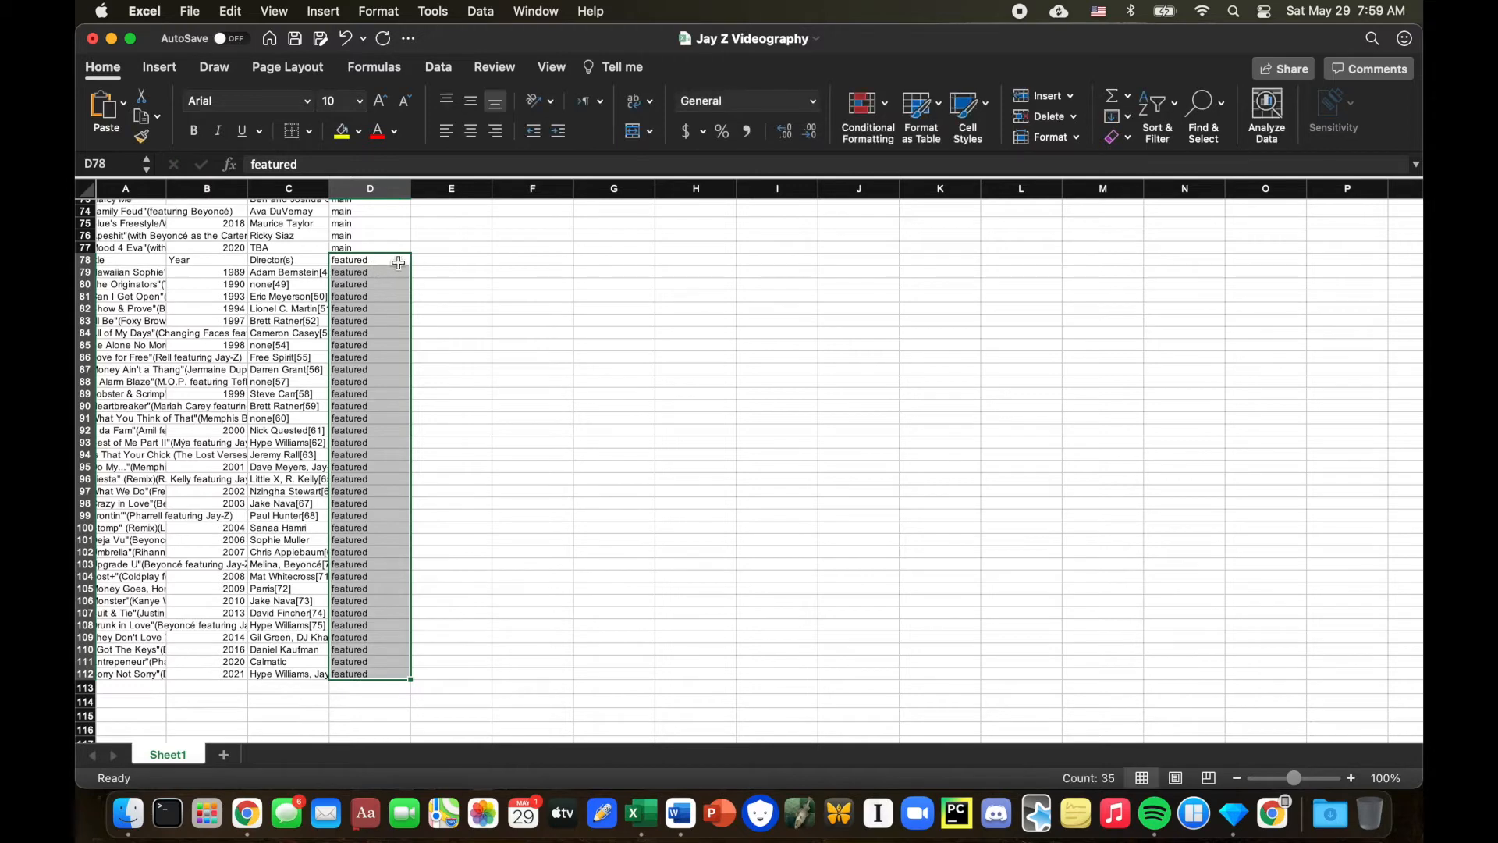
Delete the repeated header row 78 (Title, Year, Director(s)) from the middle of the table.
scroll(213, 258, up, 2)
scroll(213, 258, left, 1)
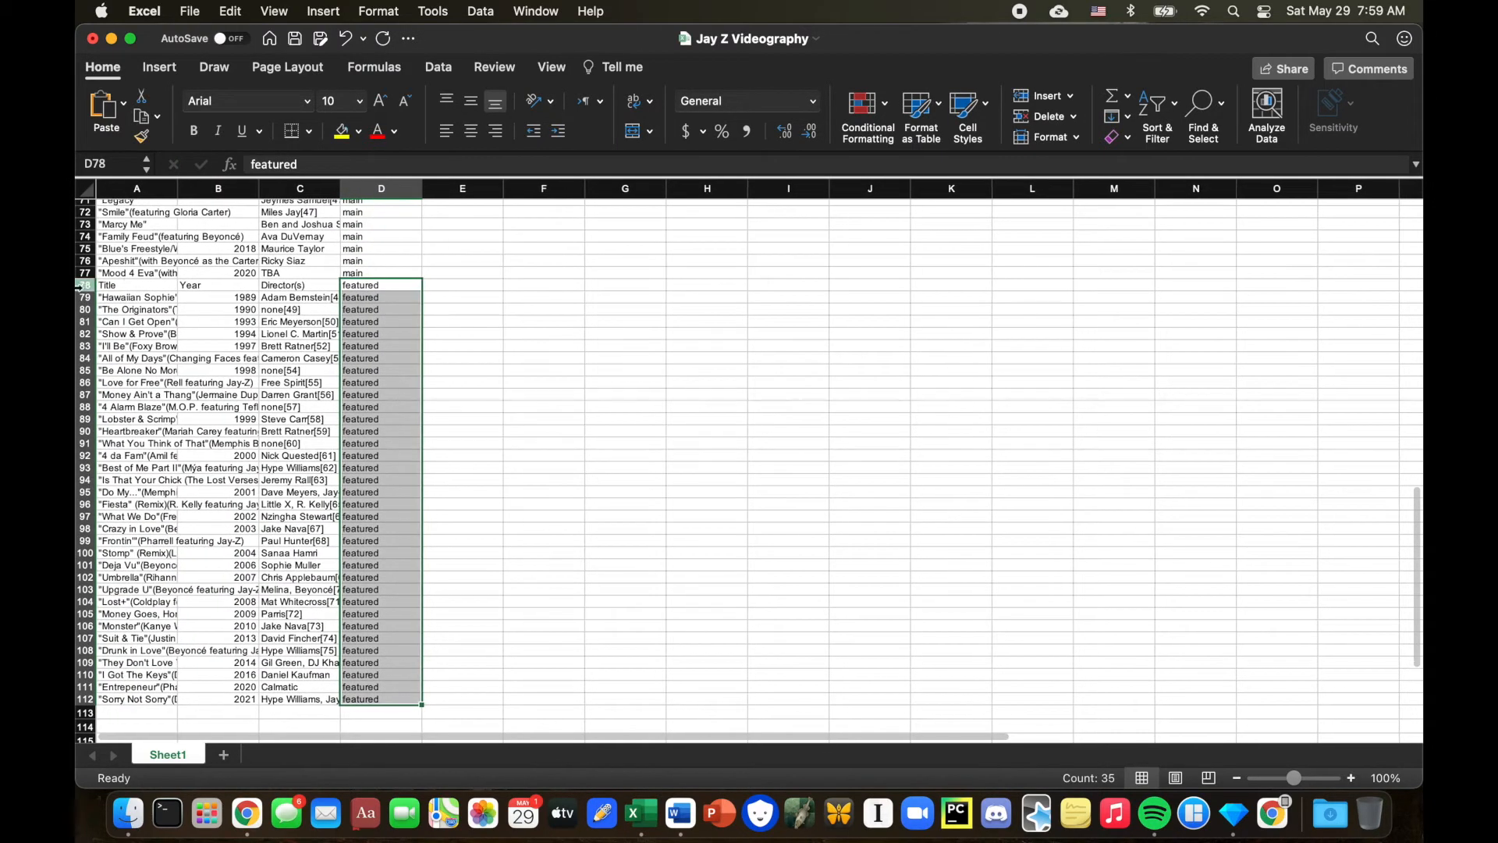
click(82, 285)
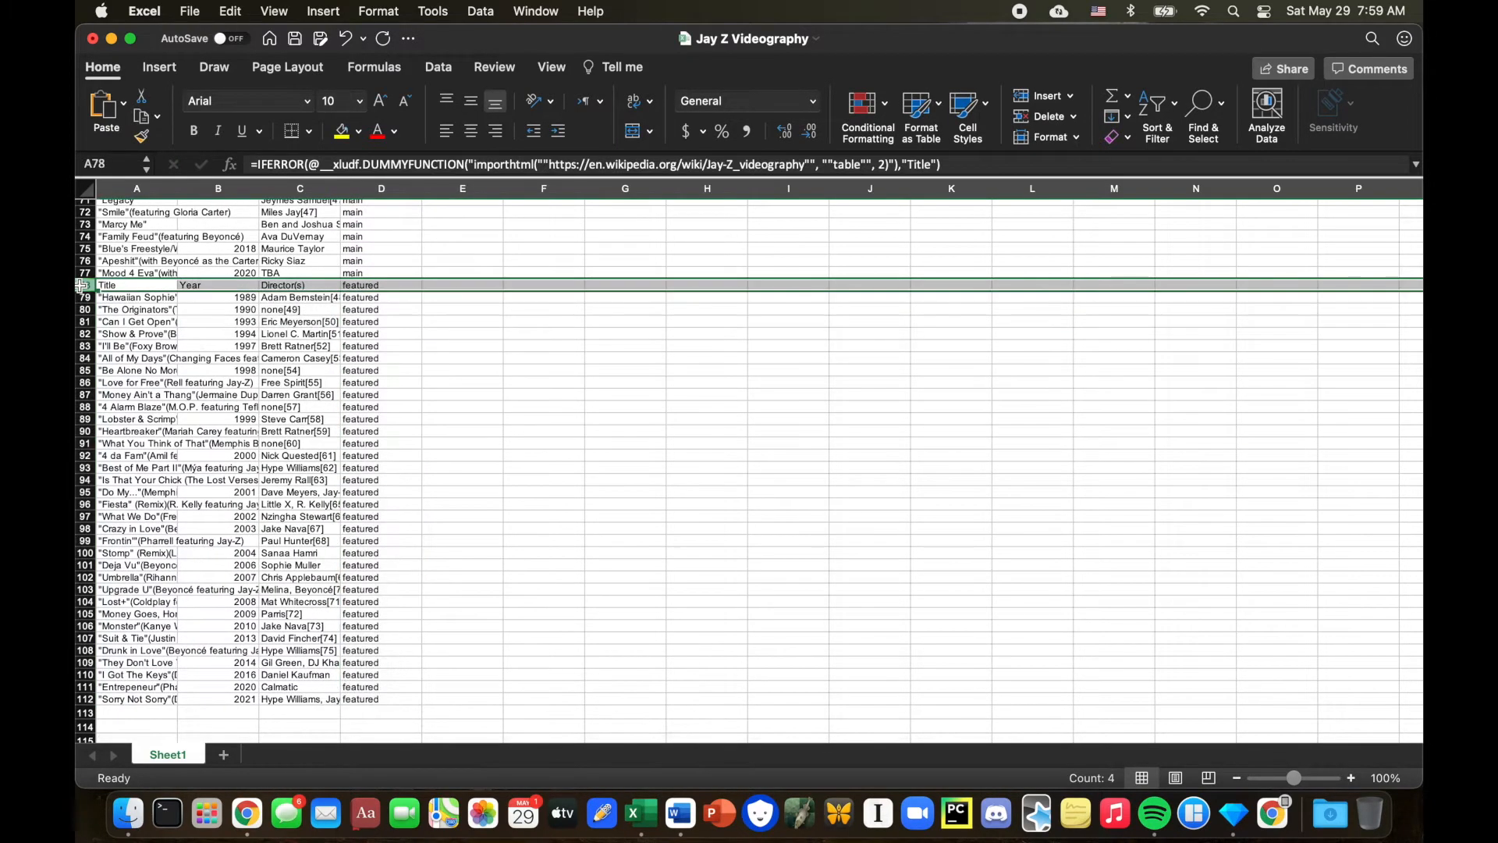
right_click(81, 285)
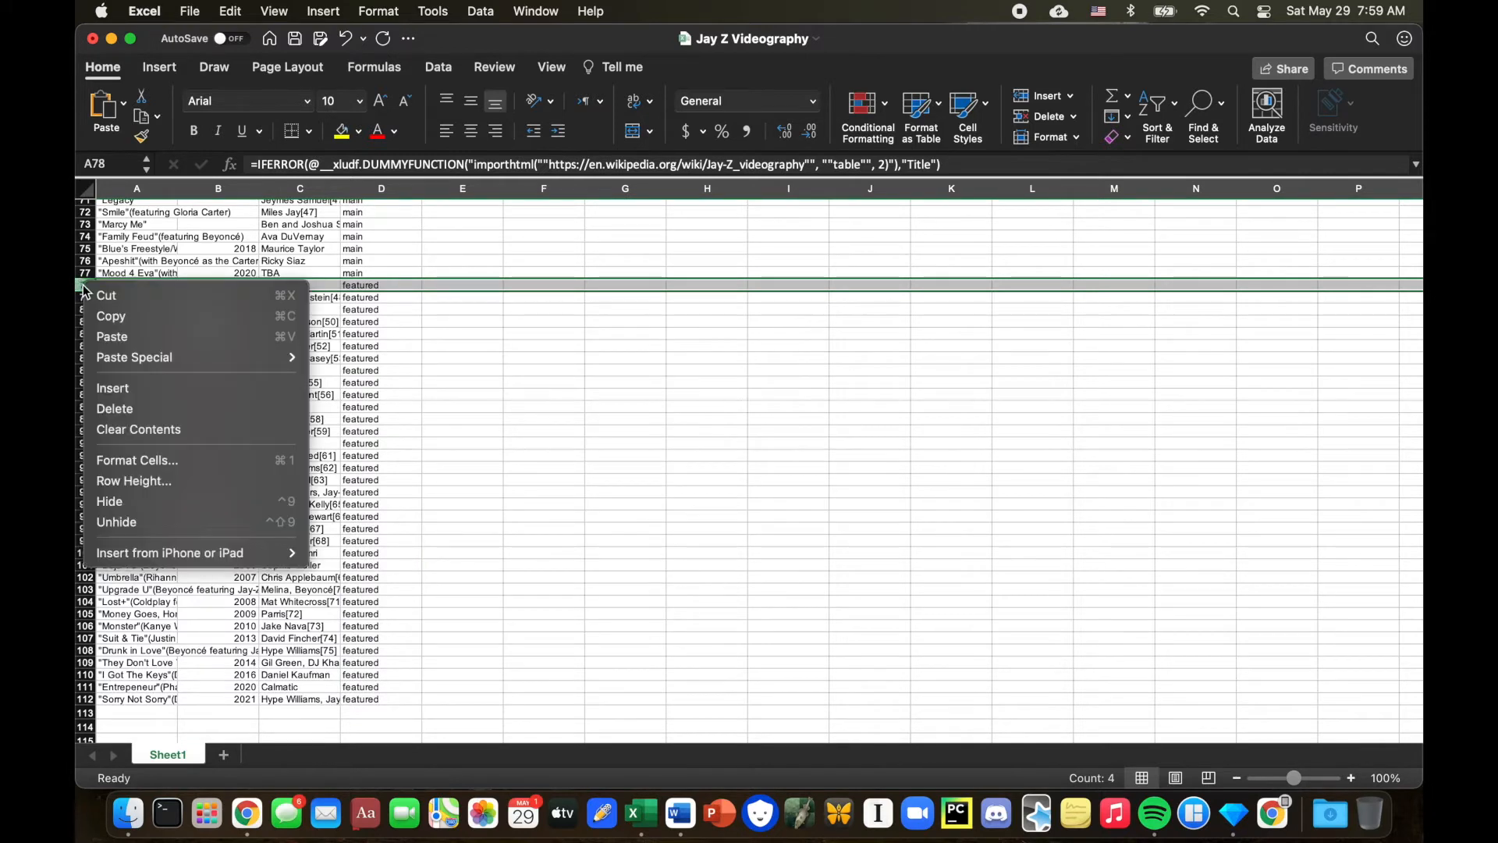
click(134, 409)
Compare the sheet with the Wikipedia Jay-Z videography table in the browser.
scroll(155, 231, up, 20)
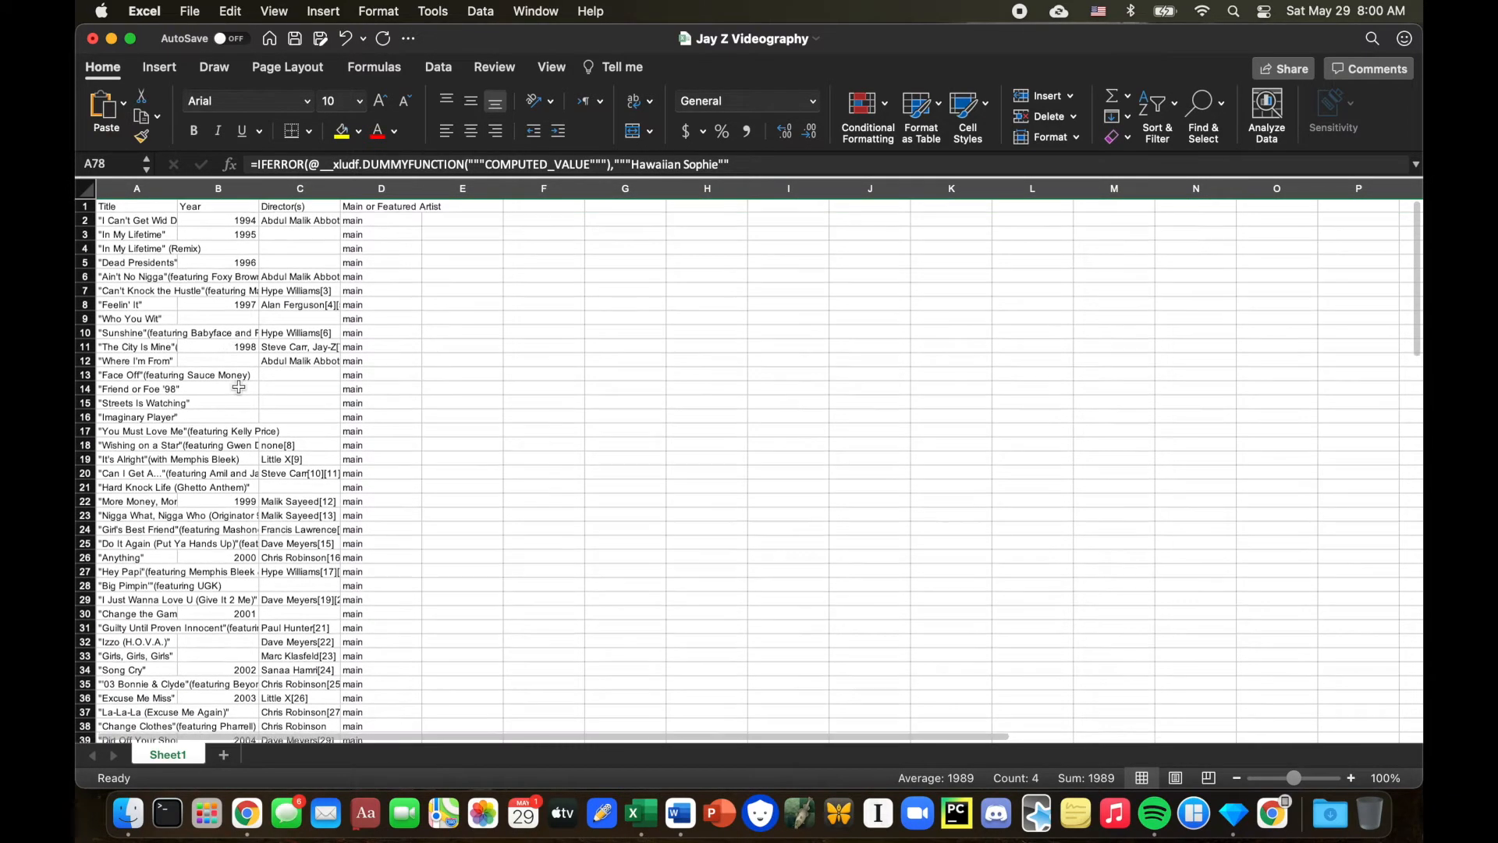
scroll(254, 378, down, 1)
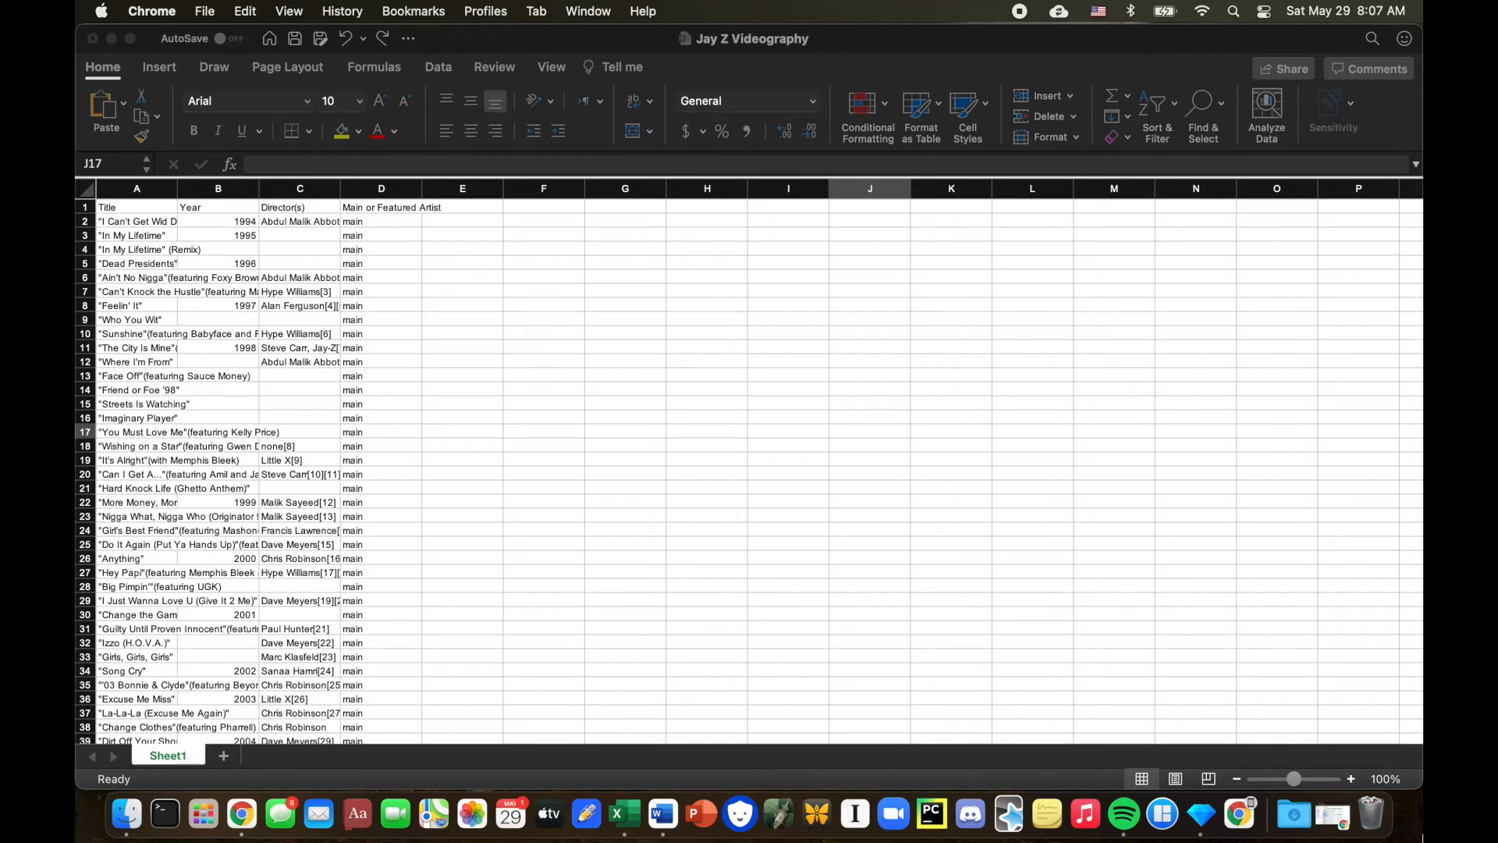
click(1332, 814)
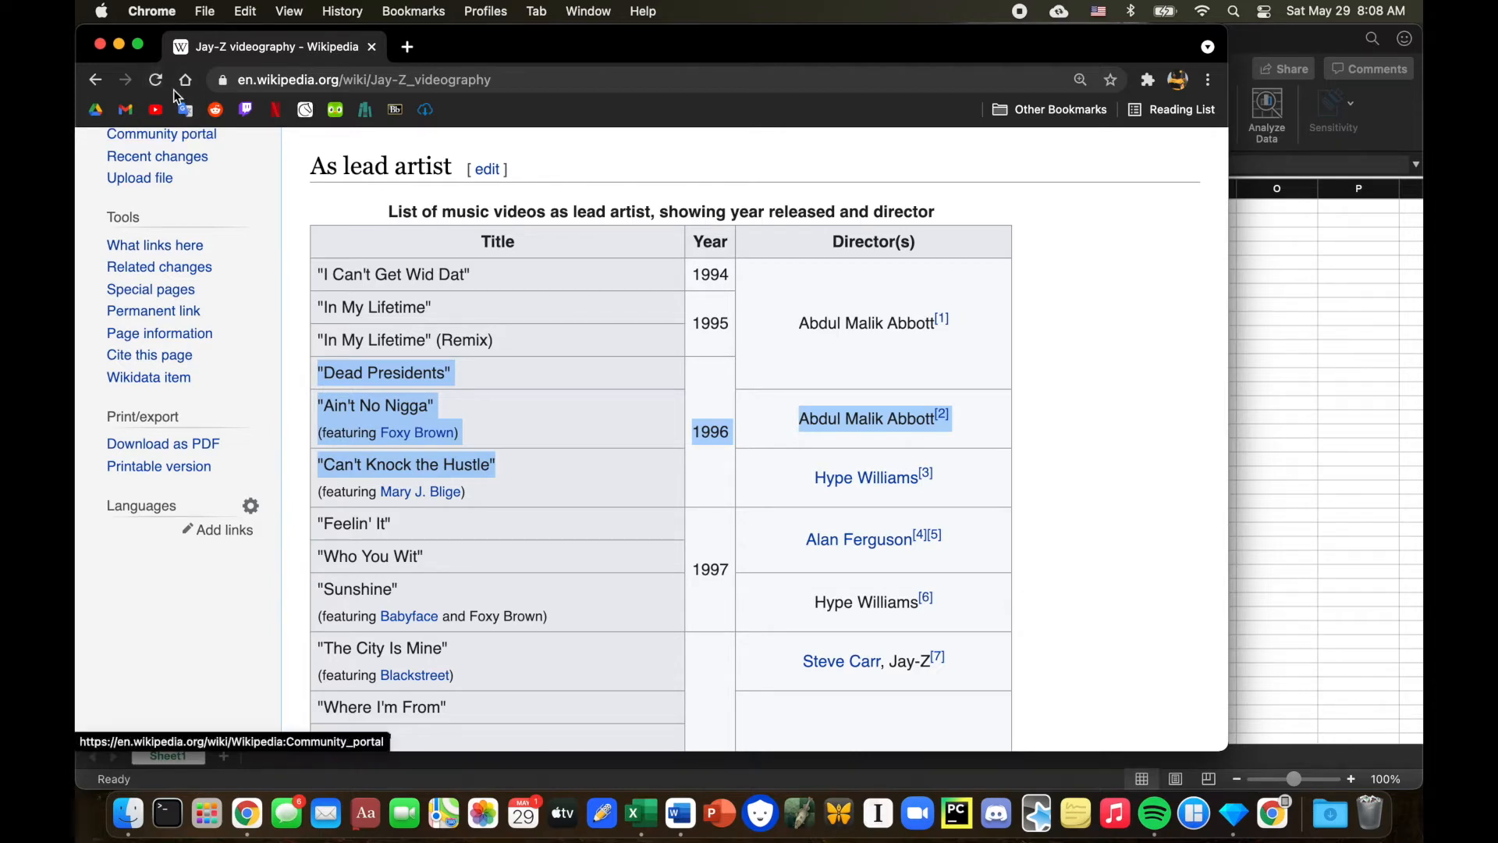
click(120, 46)
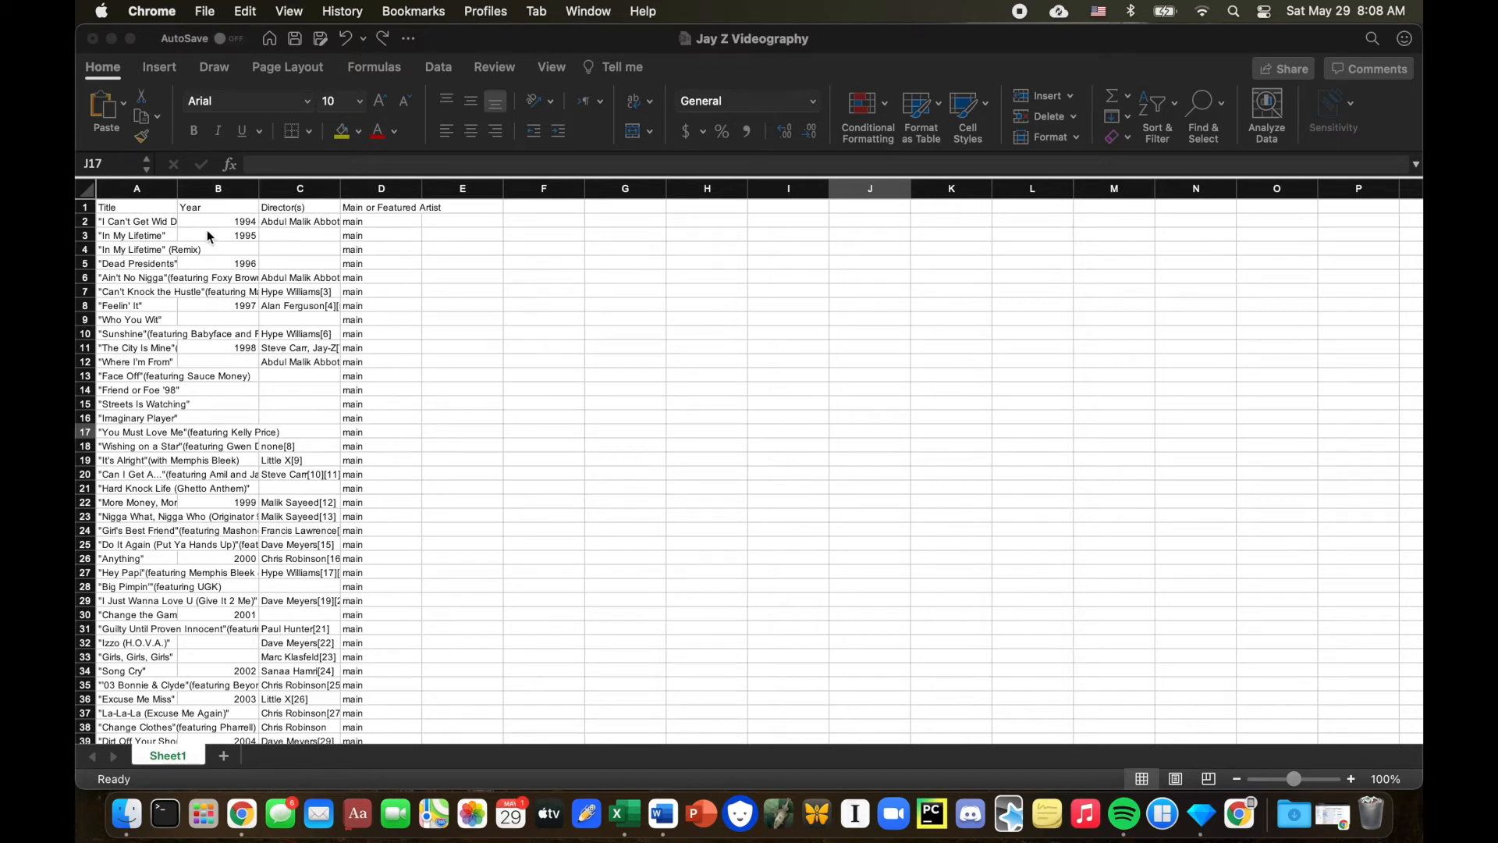
Select only the blank cells within the Year column range B2 to B111 using Go To Special Blanks.
click(207, 229)
drag(223, 228, 237, 704)
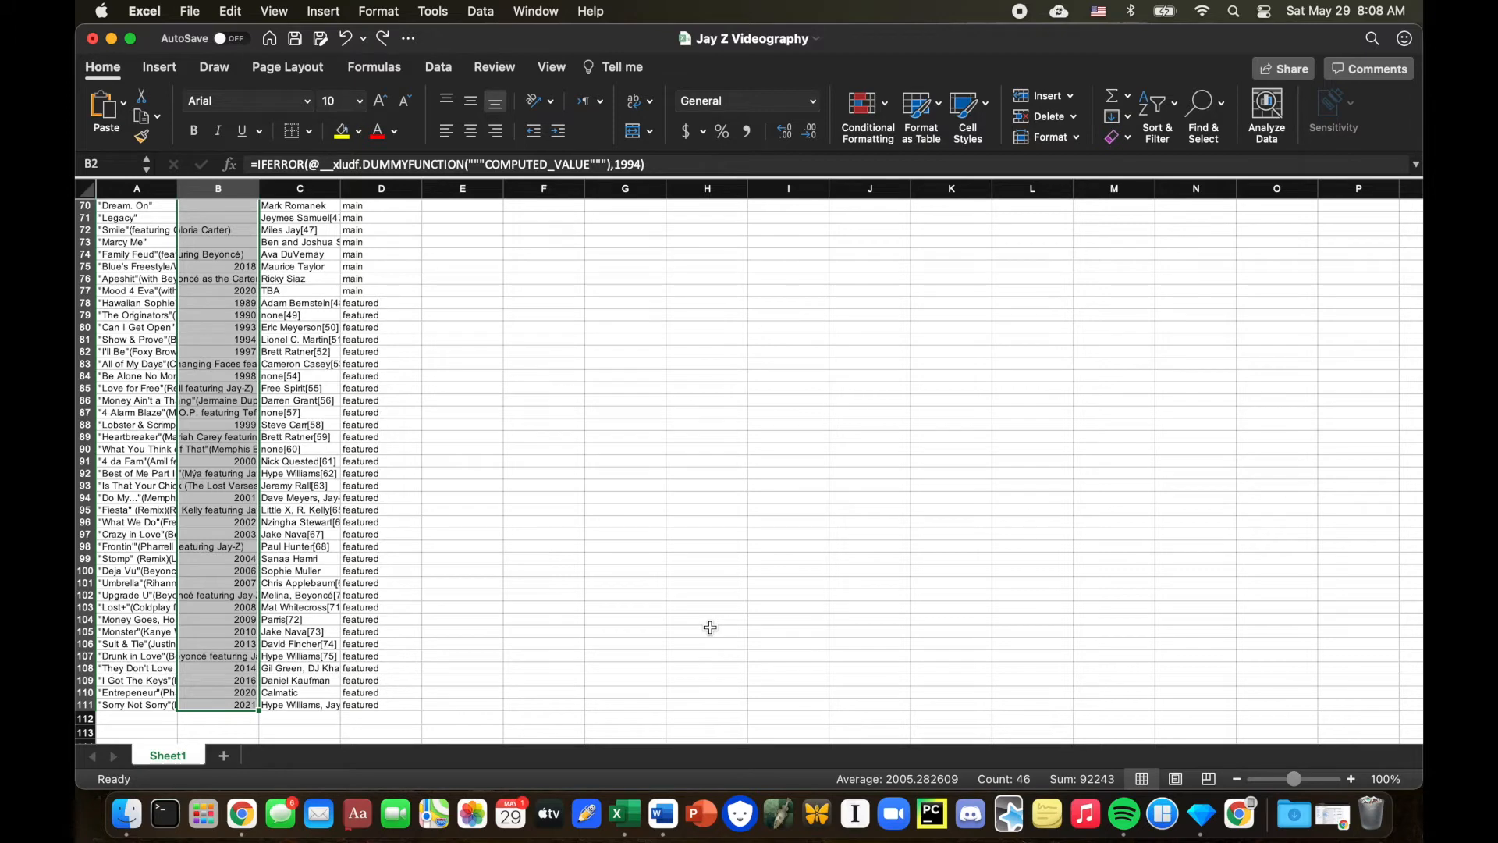
key(ctrl+g)
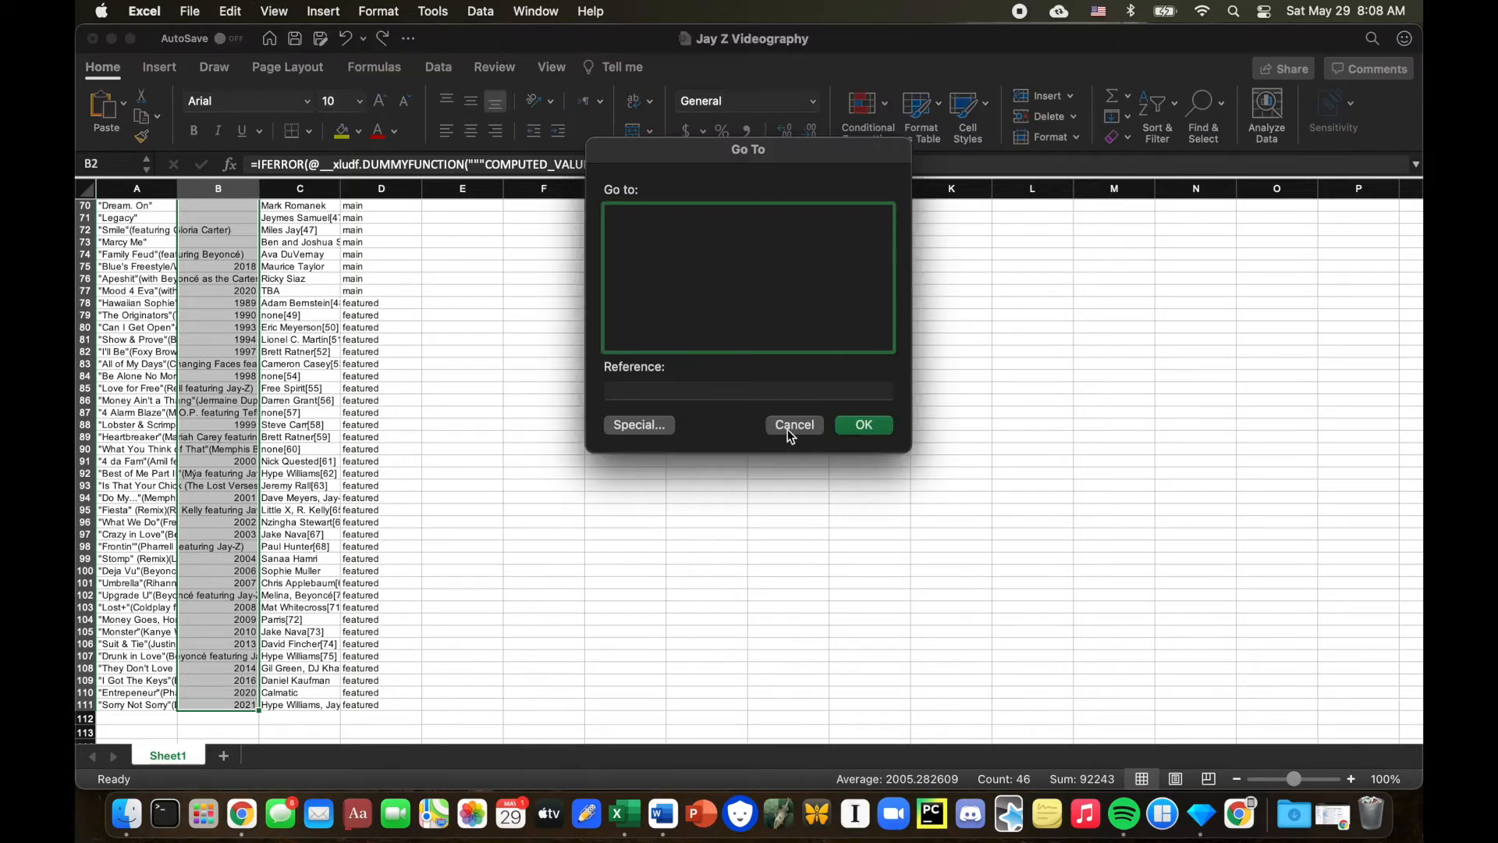
click(636, 424)
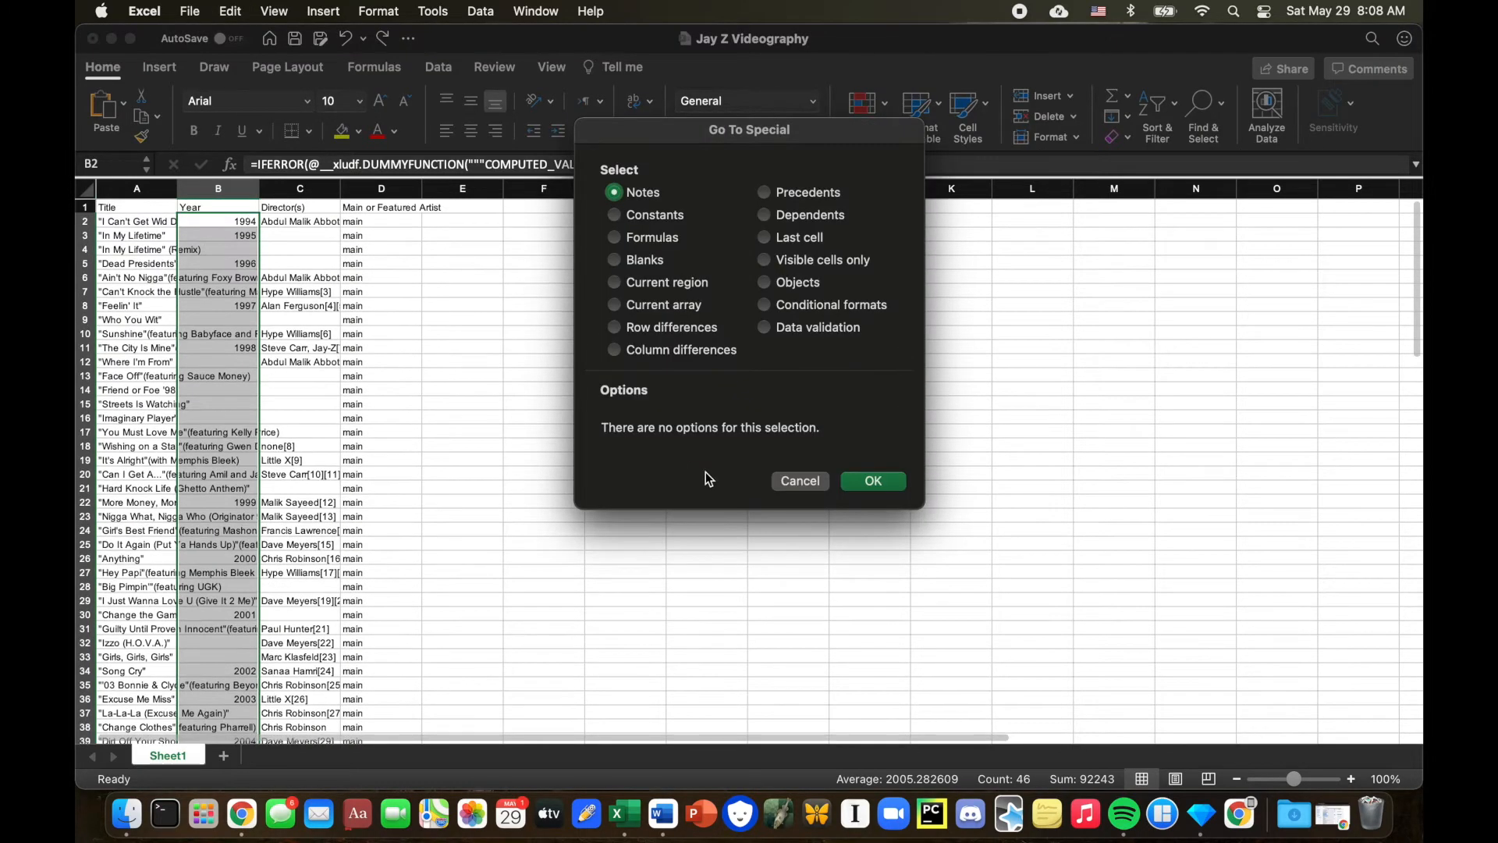
click(799, 479)
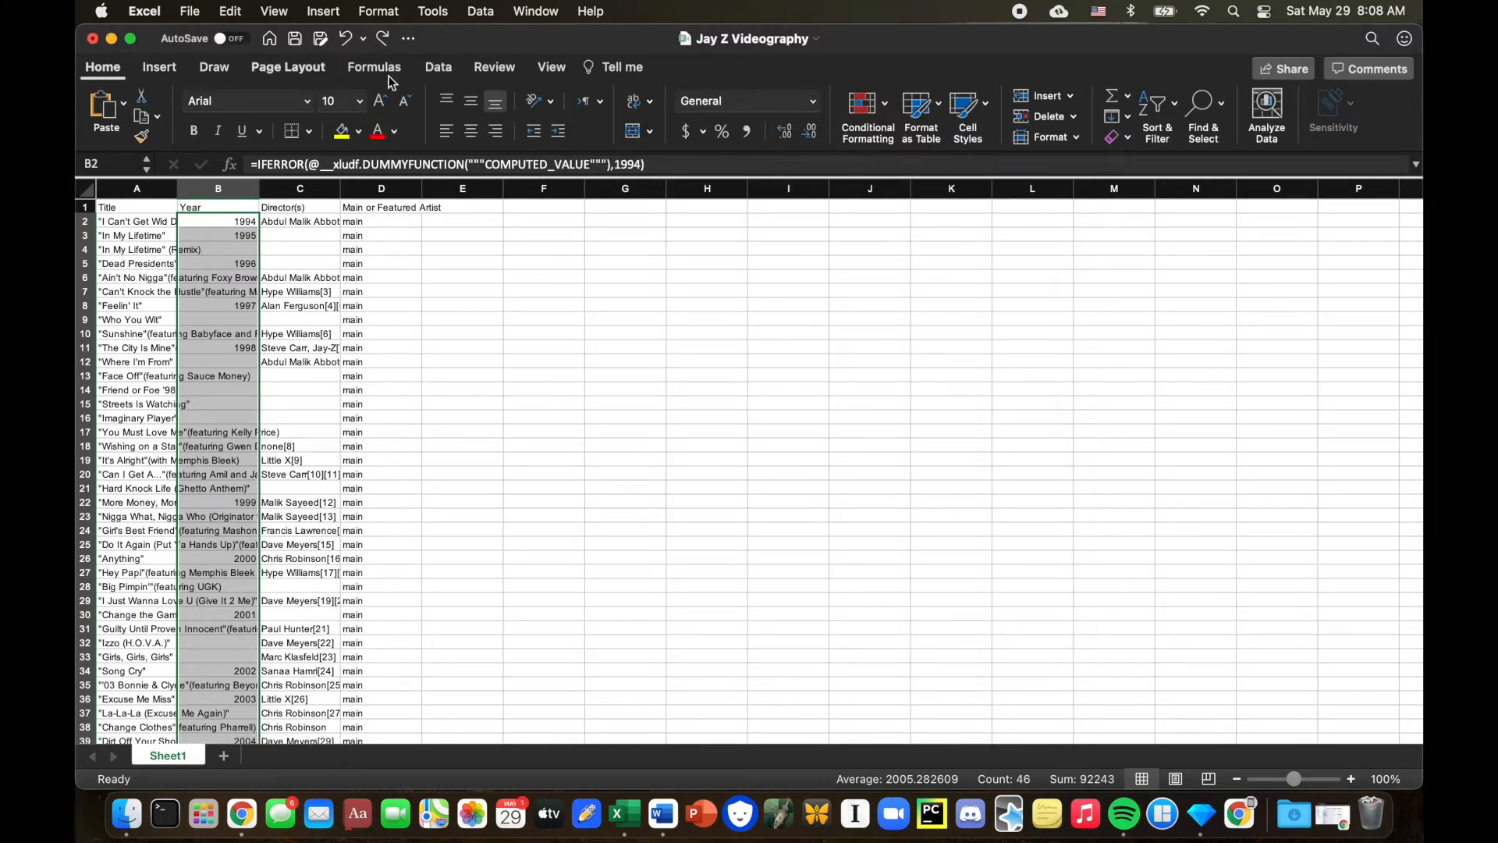
click(1199, 121)
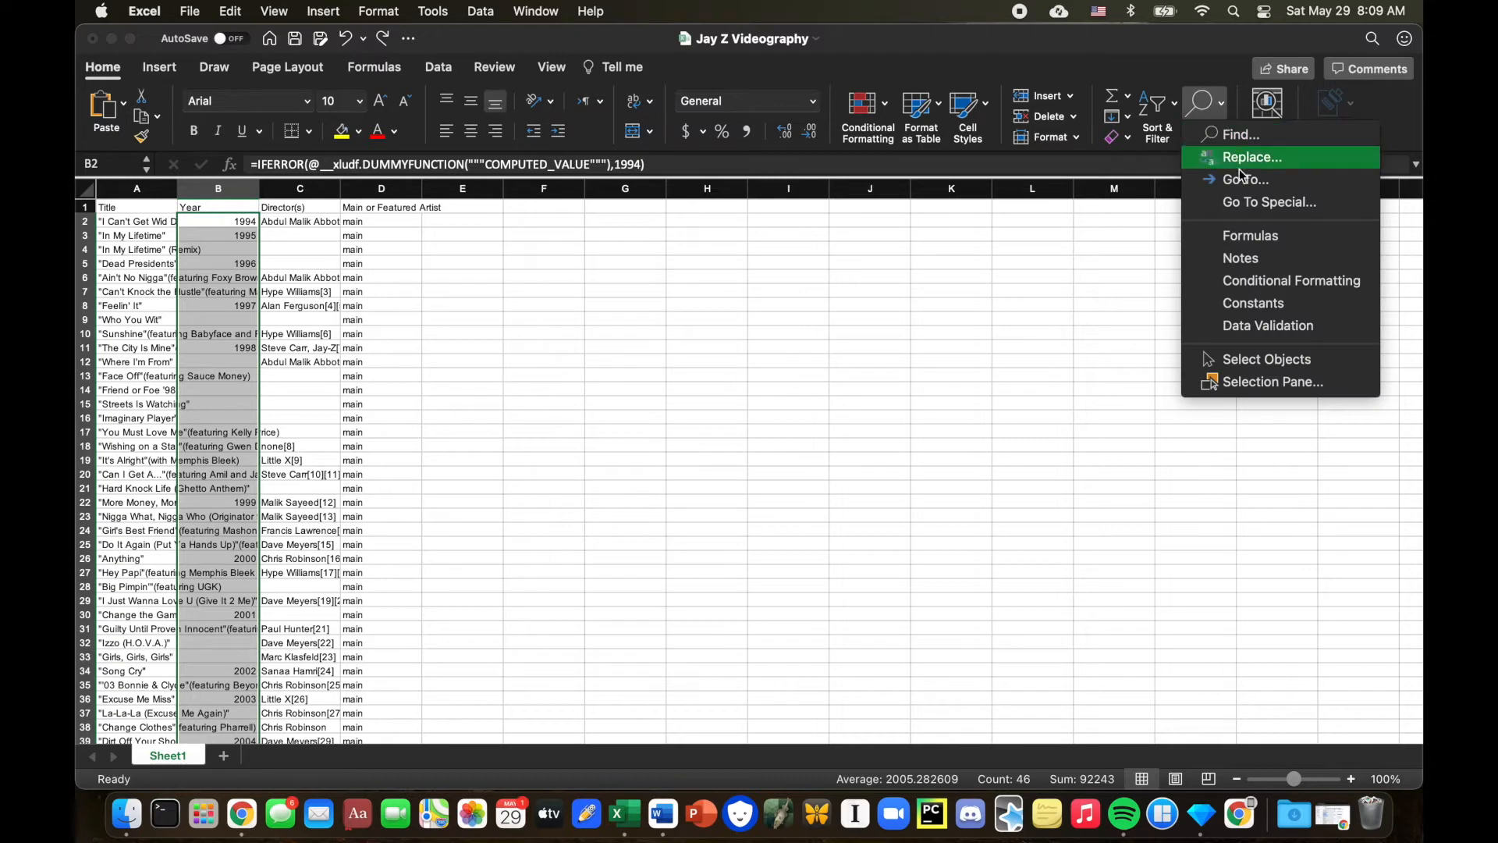
click(1245, 203)
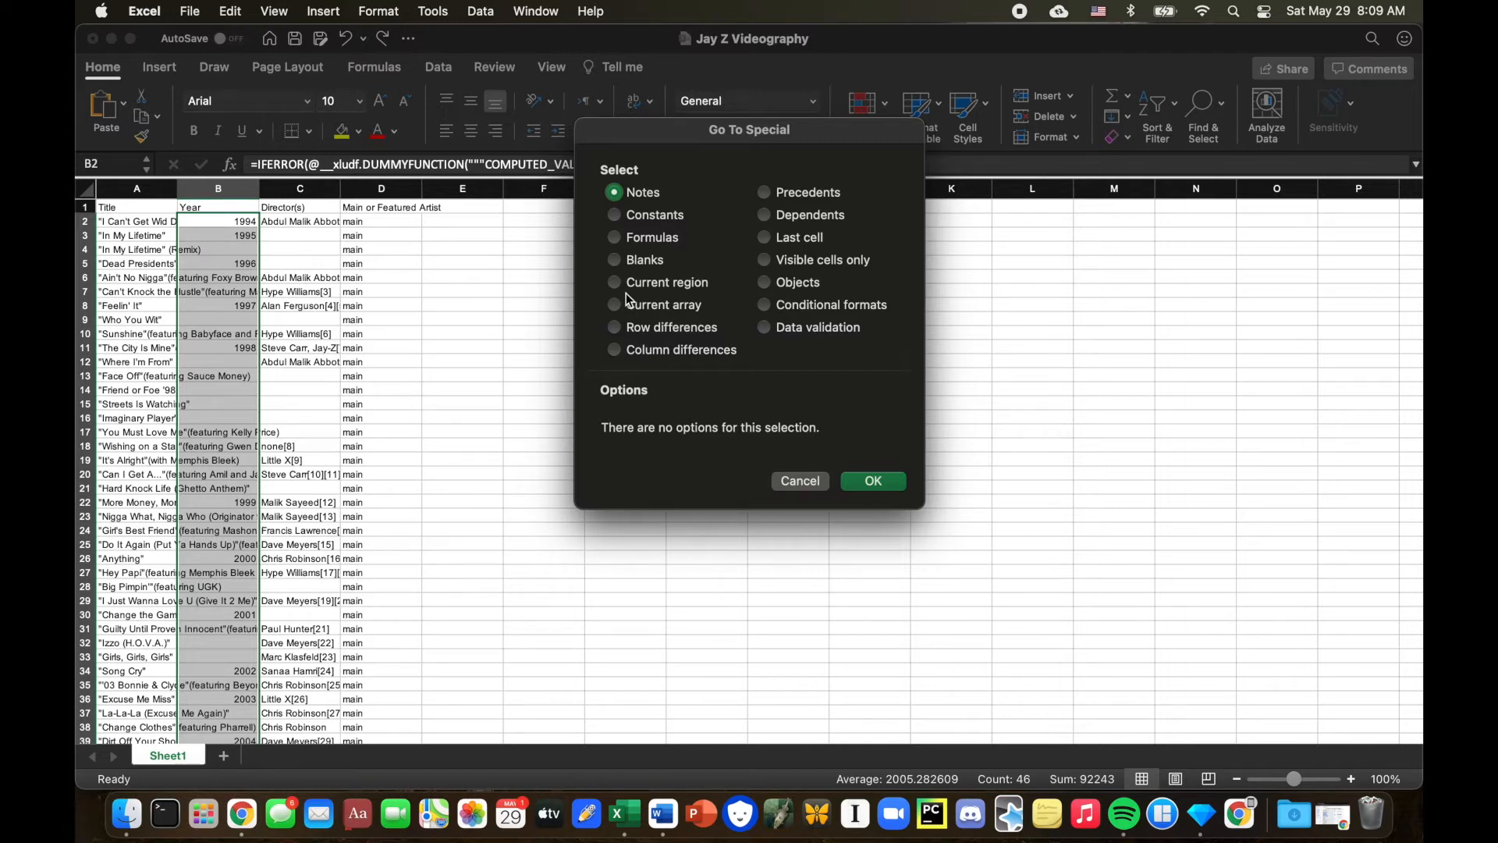
click(619, 258)
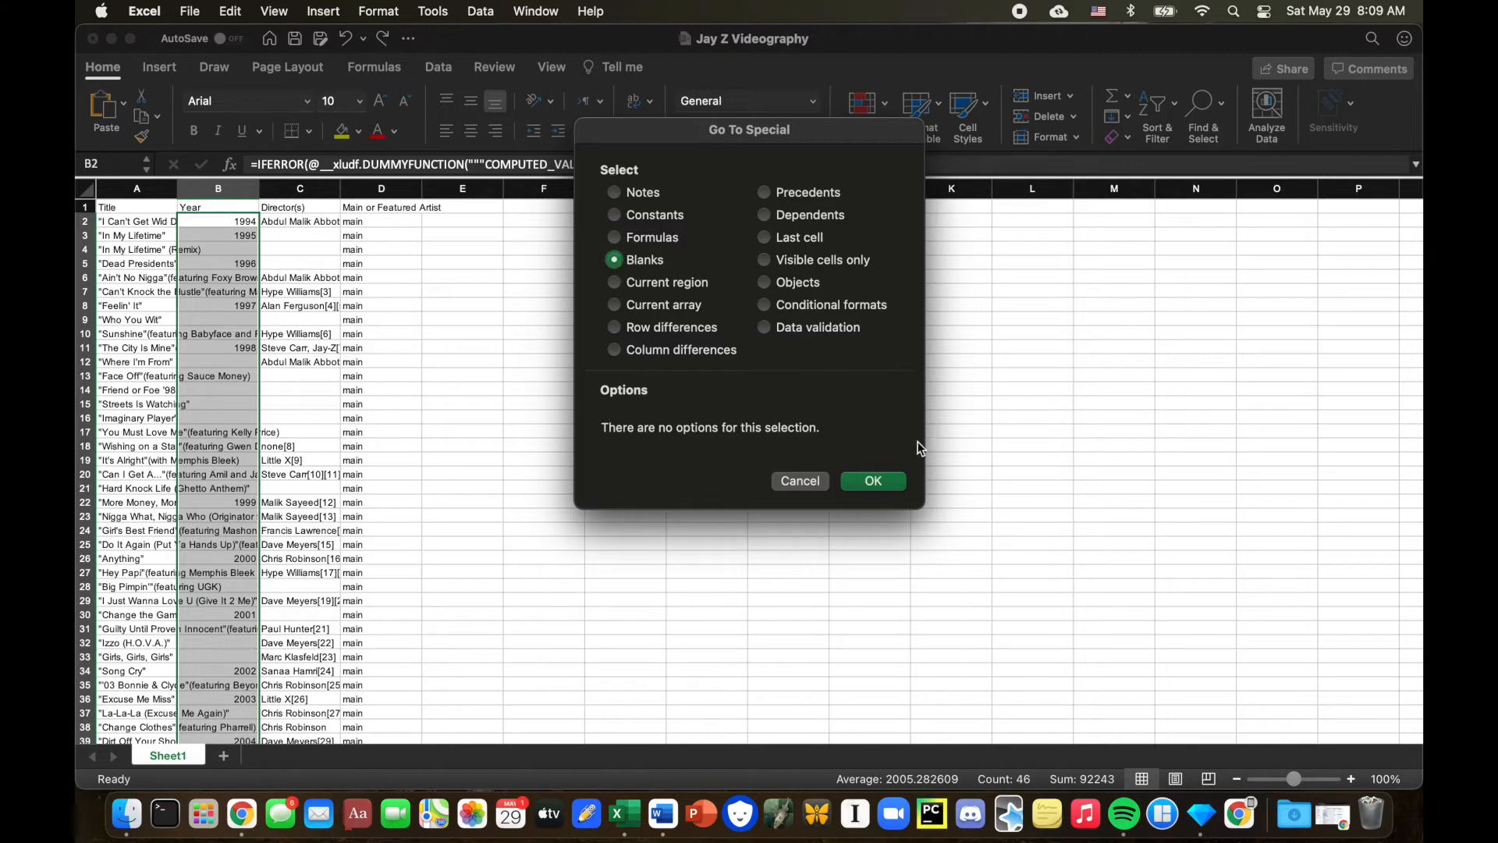
click(871, 481)
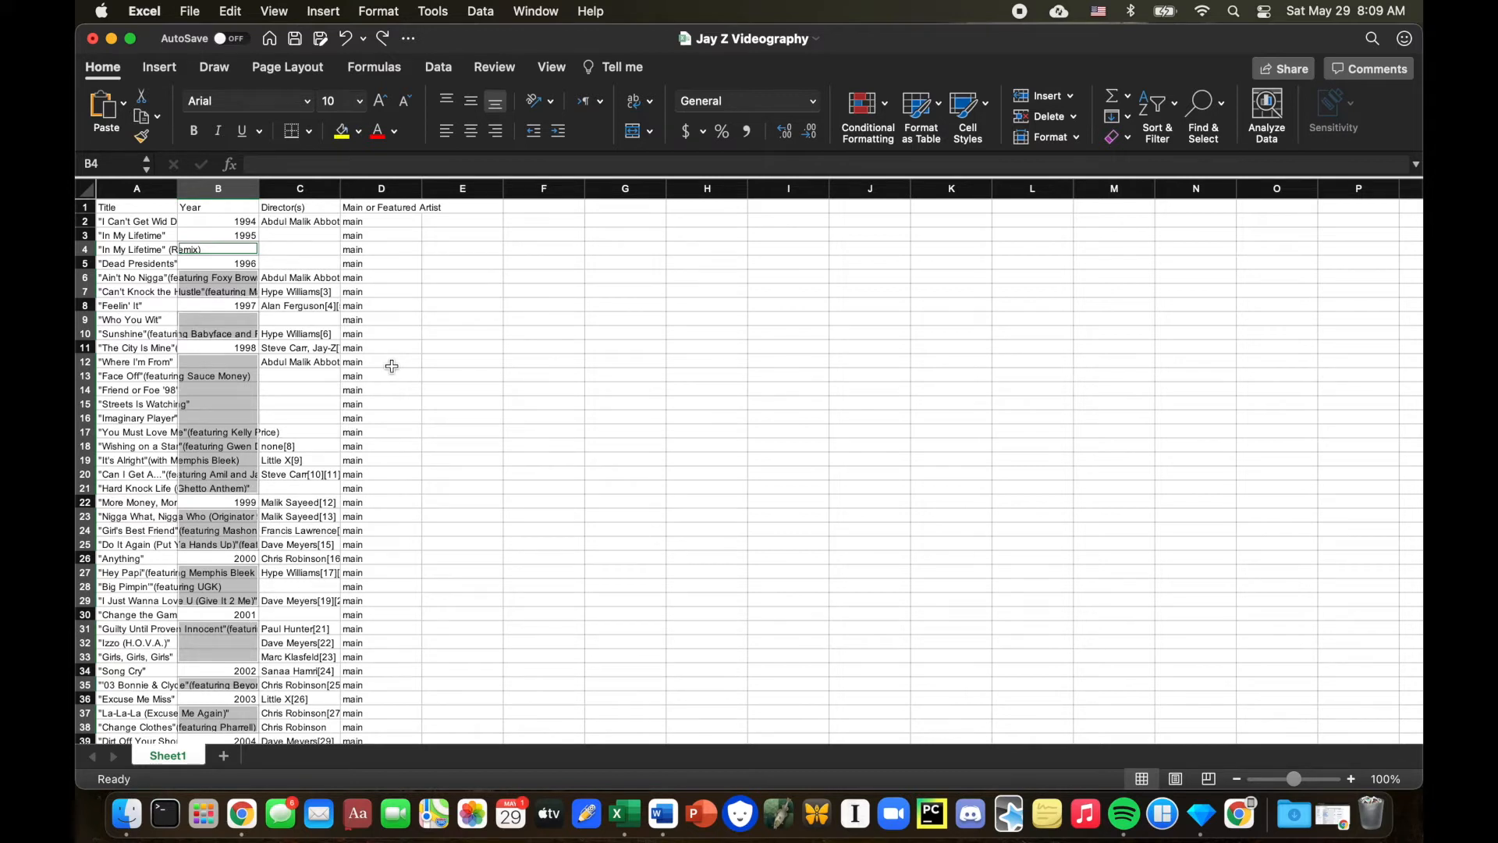
Fill every selected blank year cell with the formula =B3 so each copies the year above it.
click(276, 157)
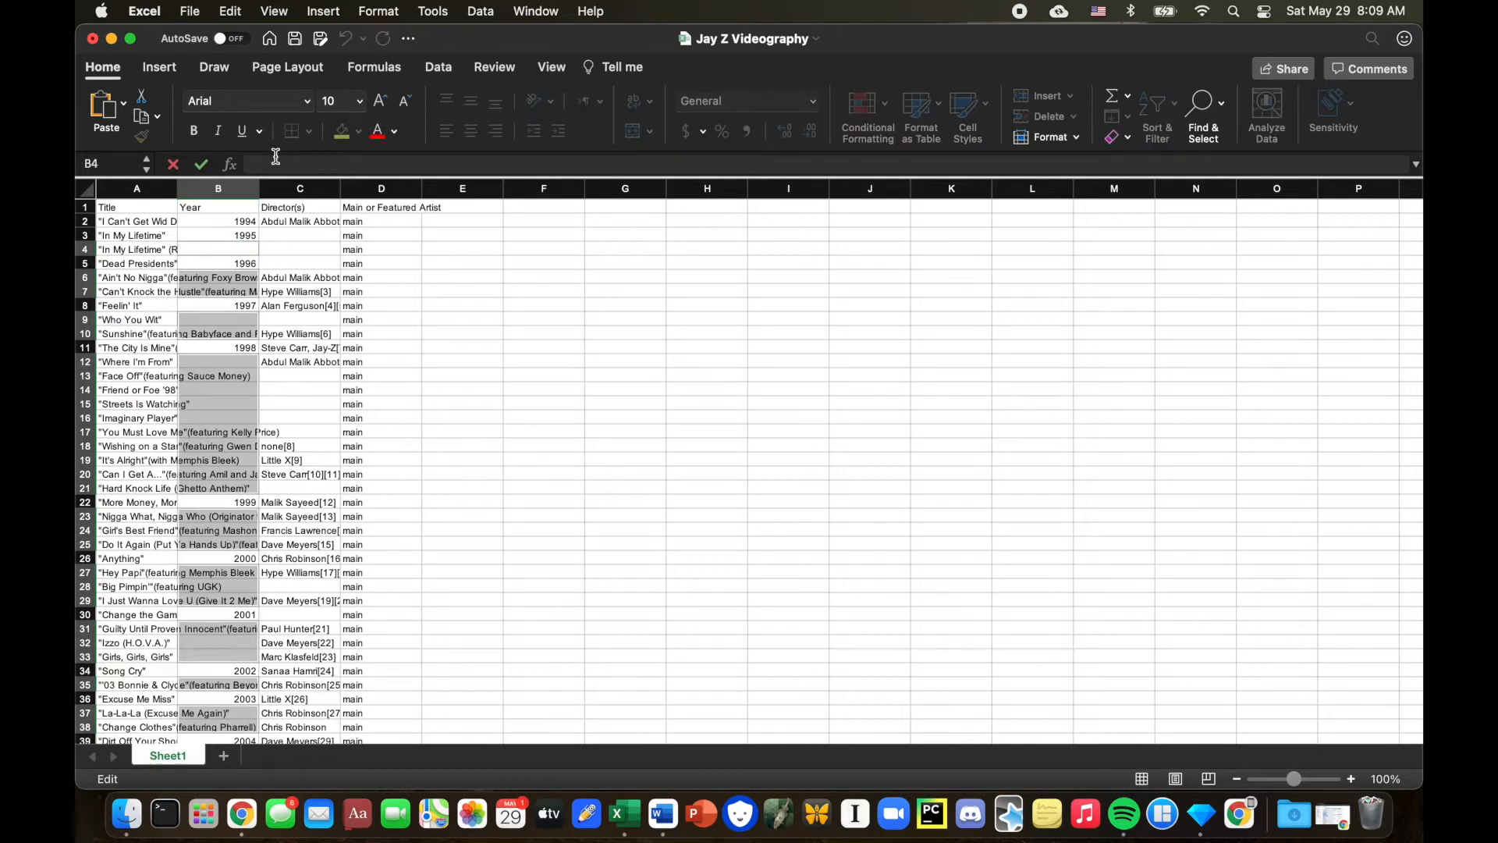
text(=)
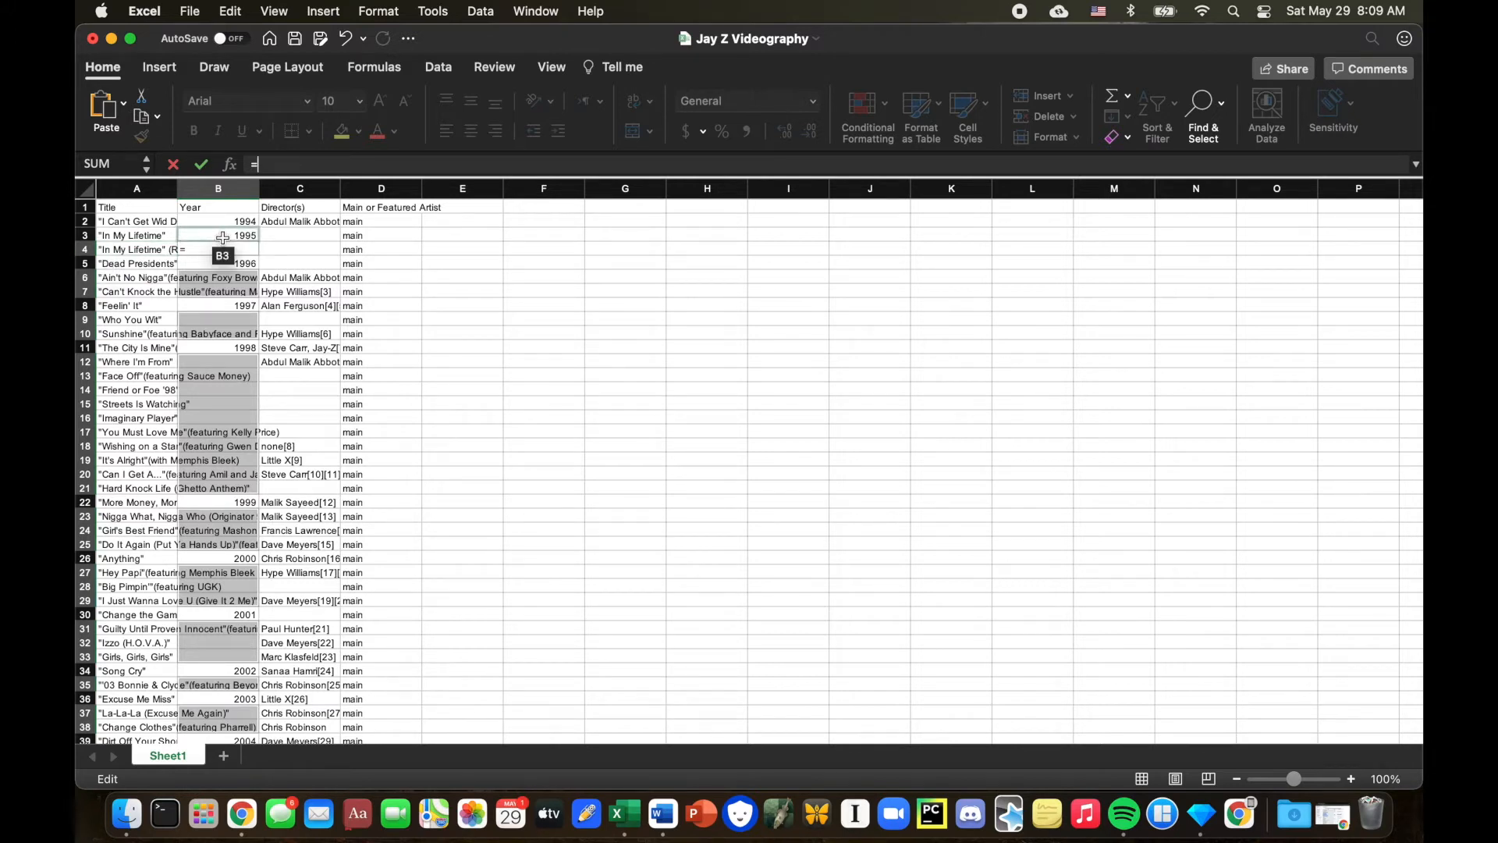
text(B3)
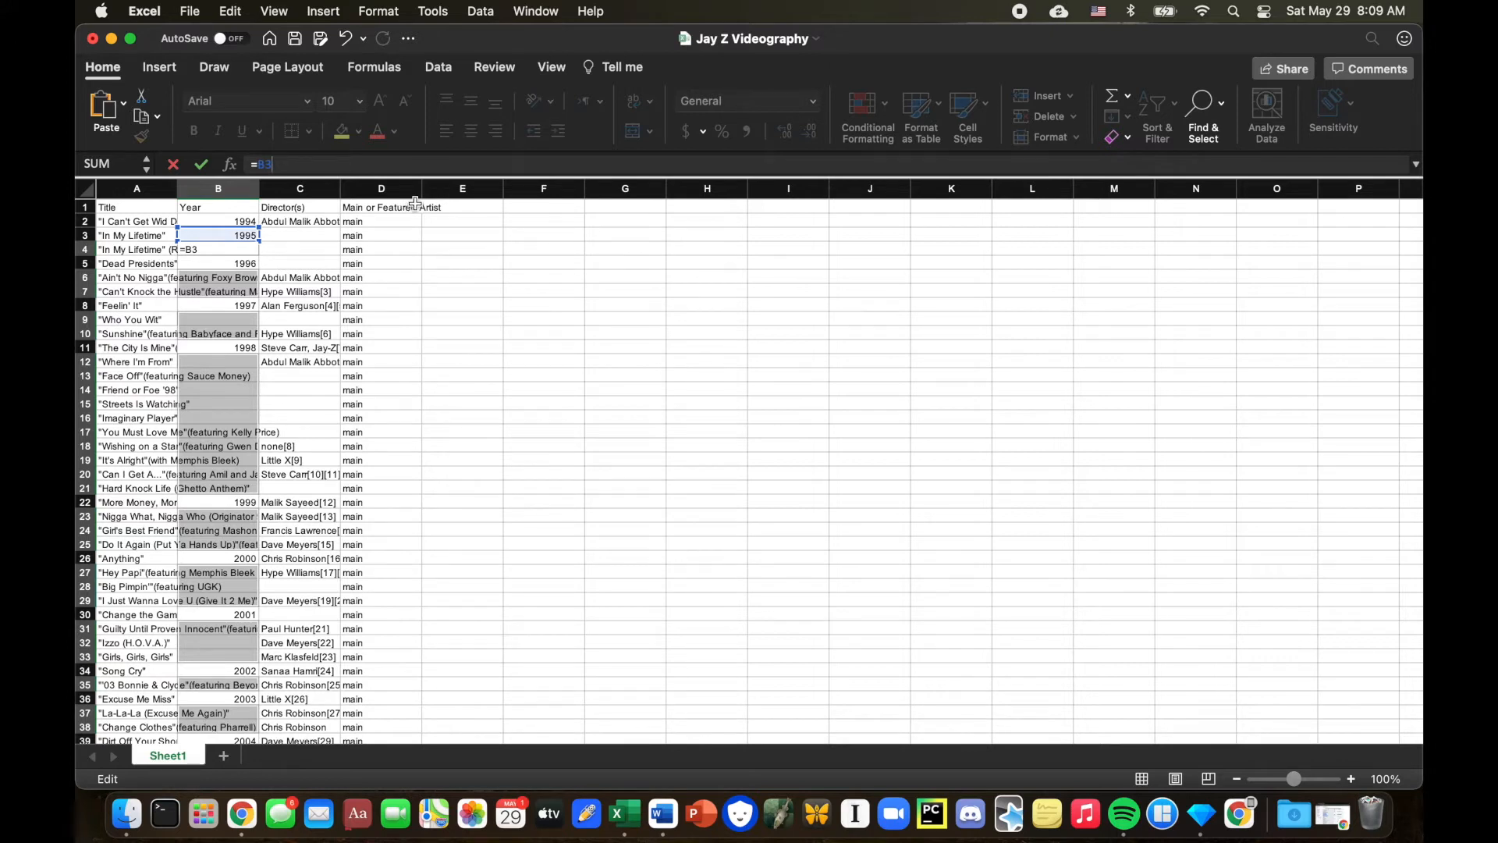
key(ctrl+Return)
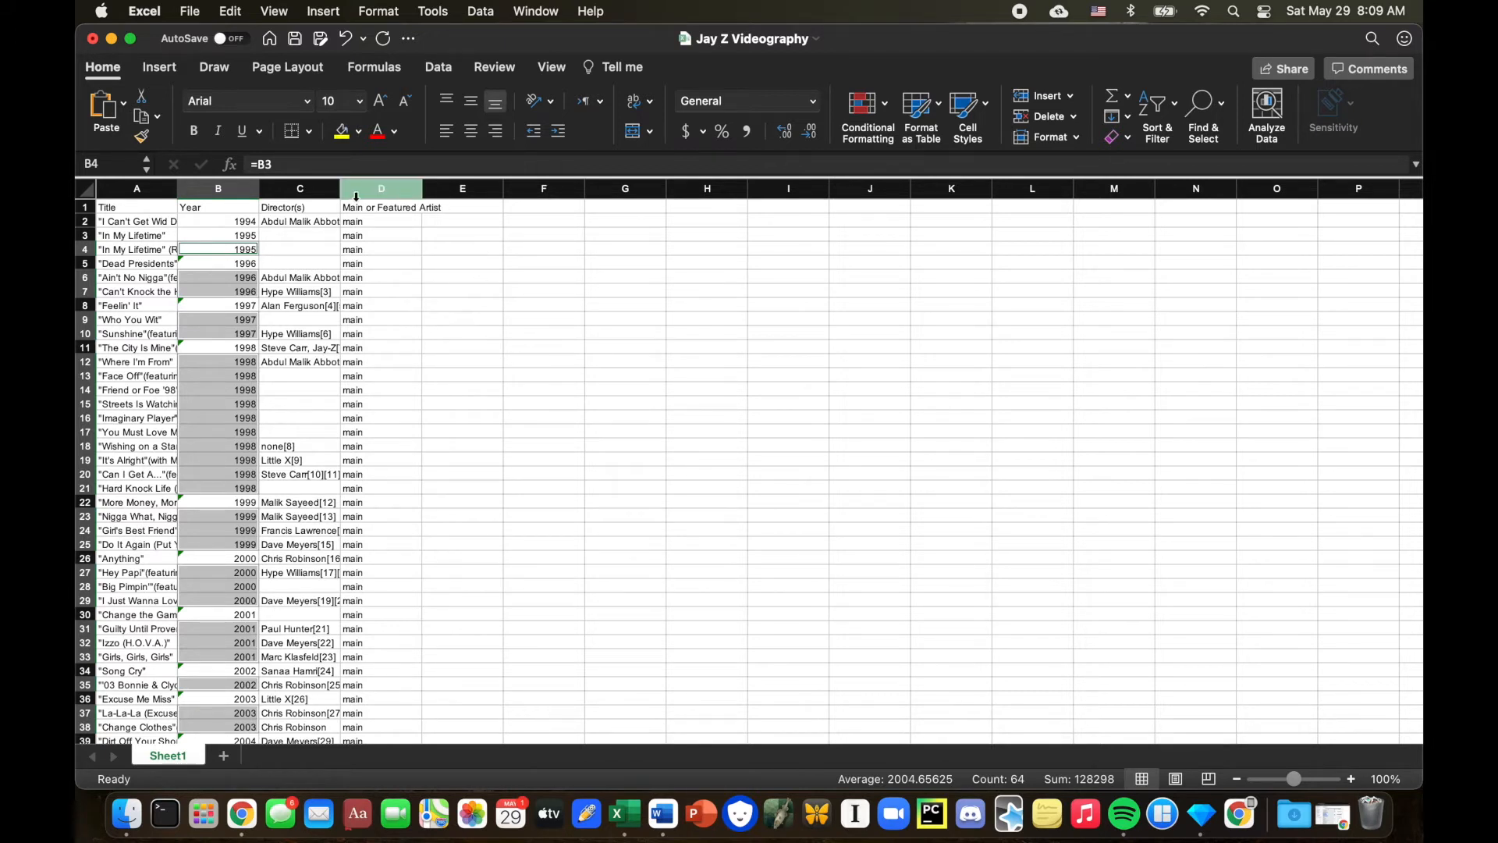
Select only the blank cells within the Director(s) column range C2 to C111 using Go To Special Blanks.
drag(281, 220, 279, 812)
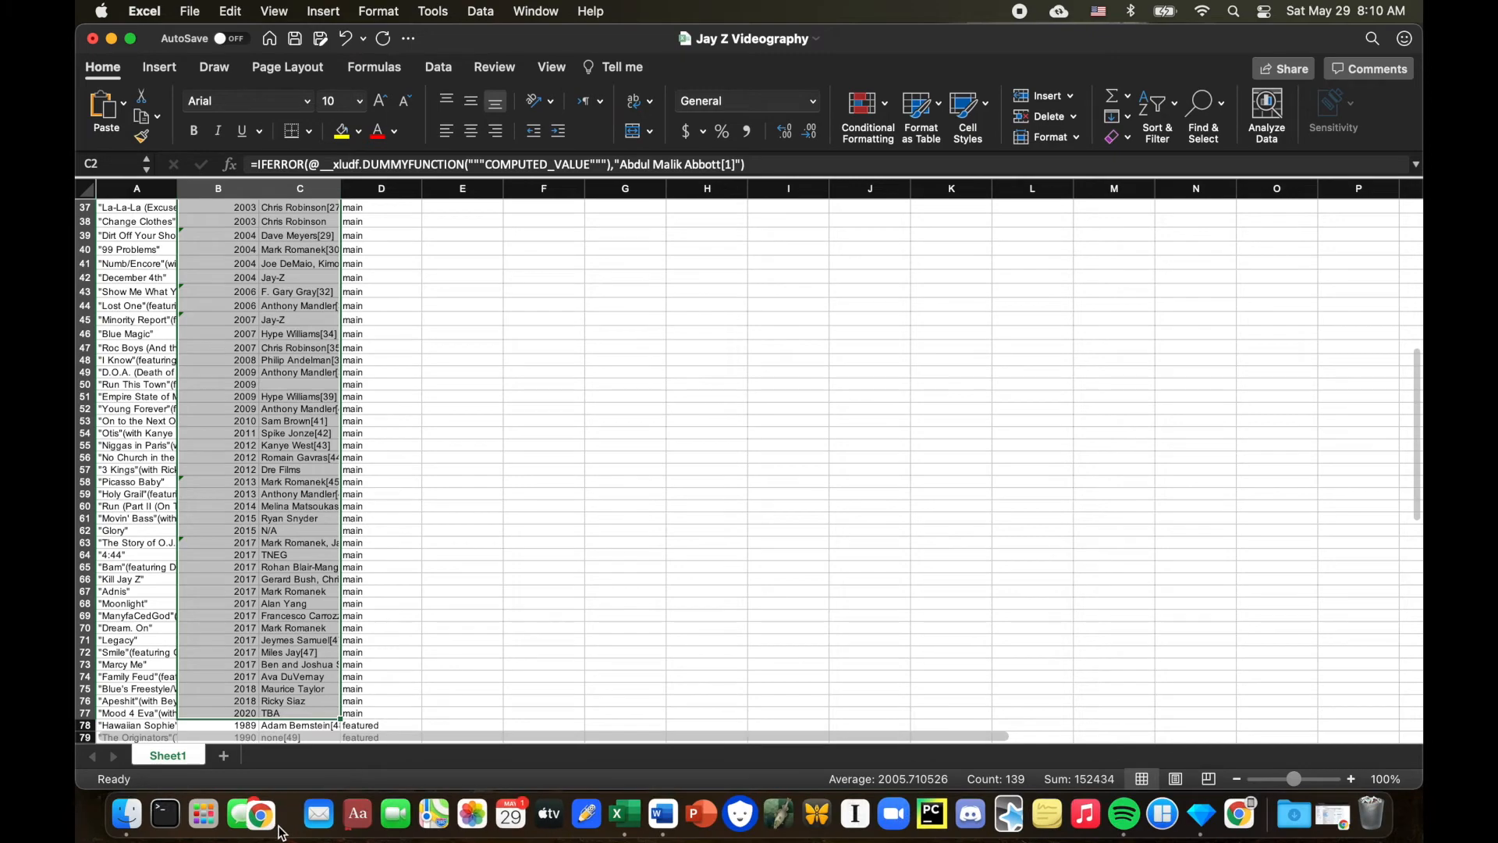
click(482, 560)
scroll(482, 560, up, 10)
drag(303, 221, 285, 704)
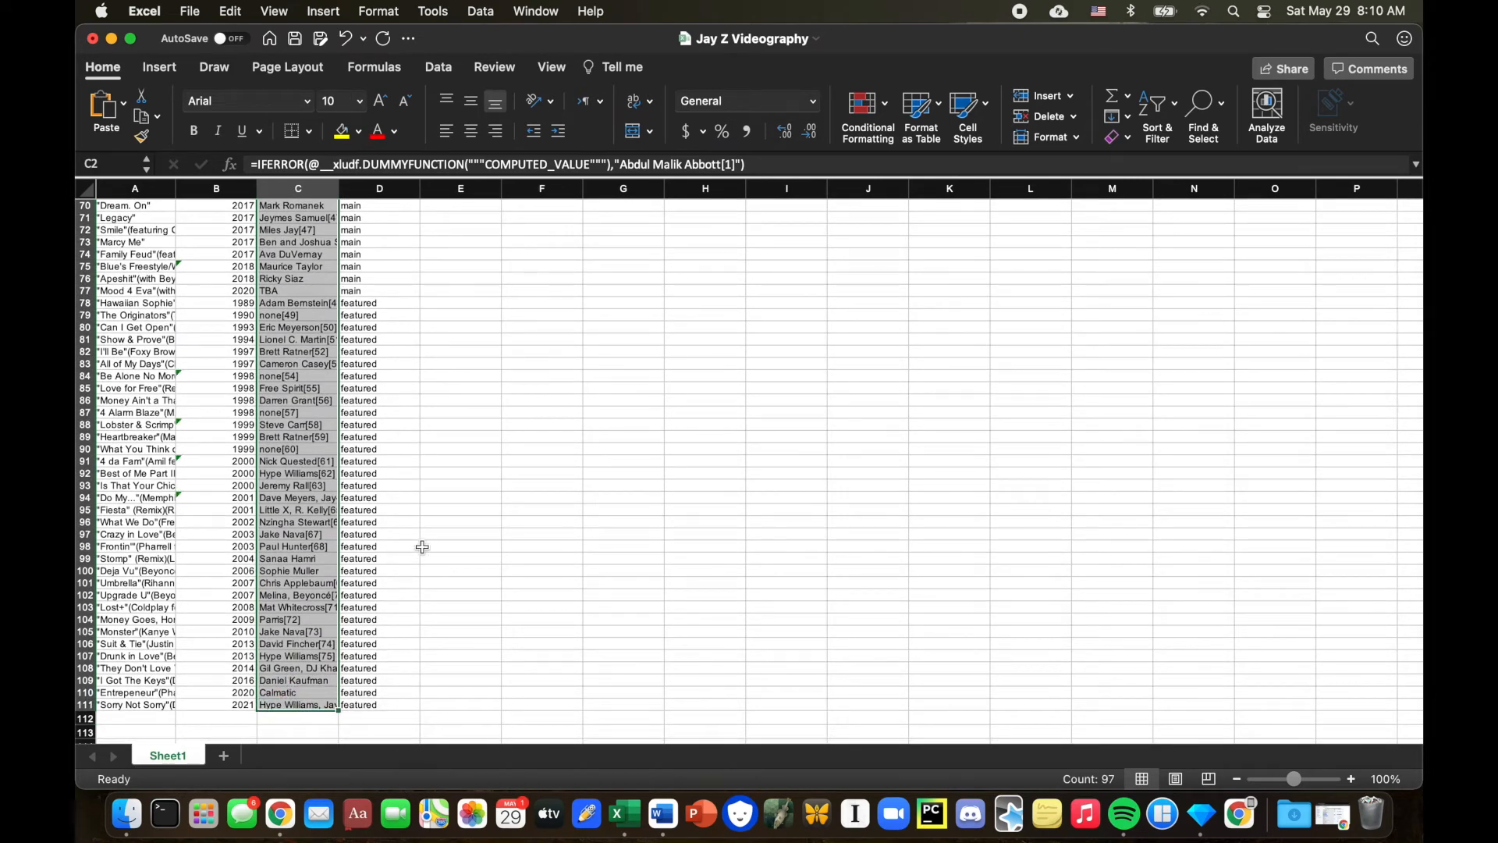
key(ctrl+g)
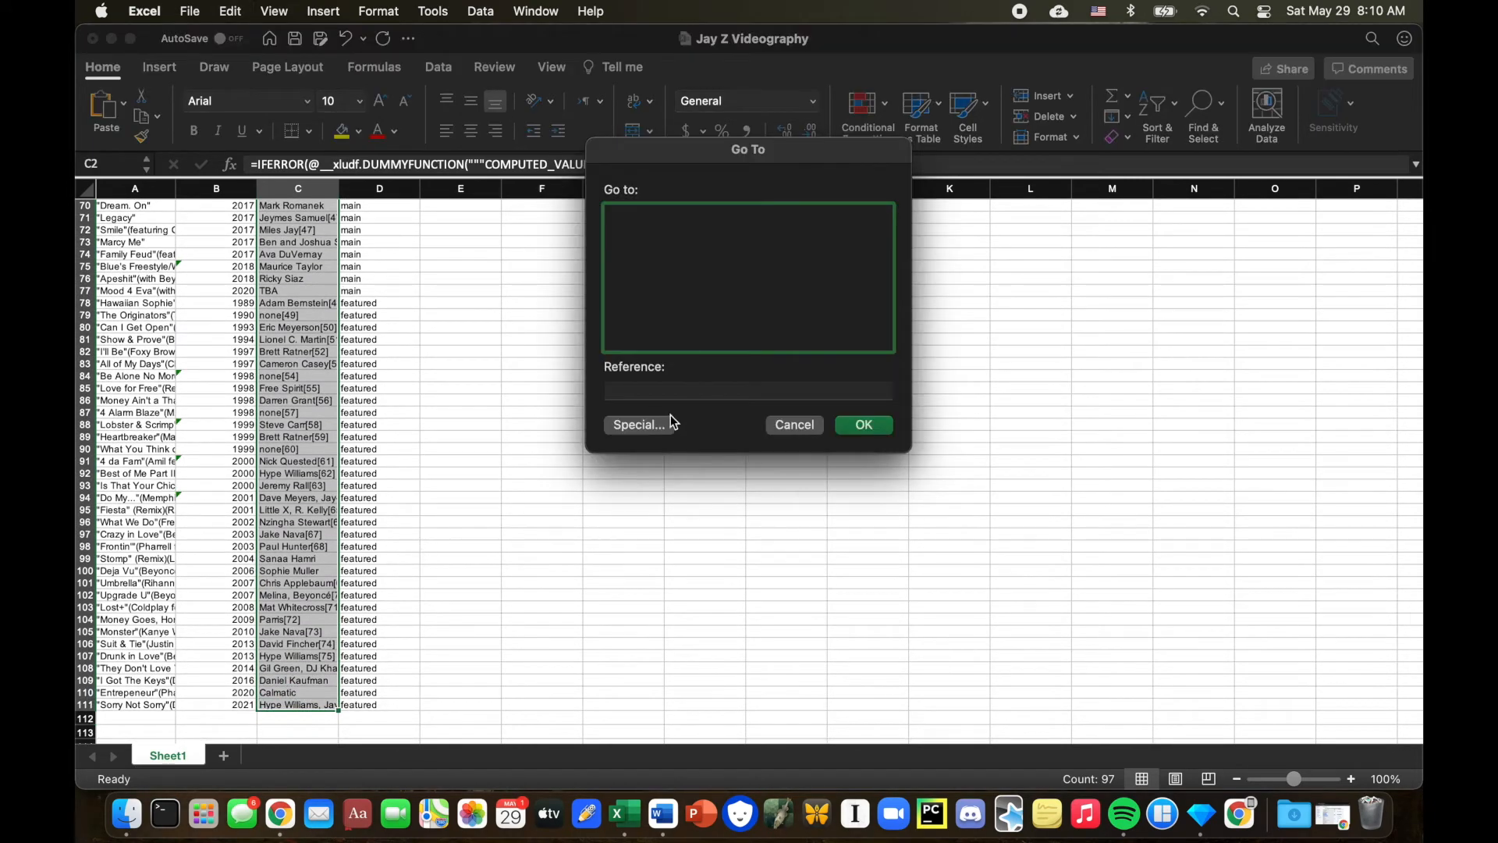
click(667, 423)
click(617, 255)
click(872, 481)
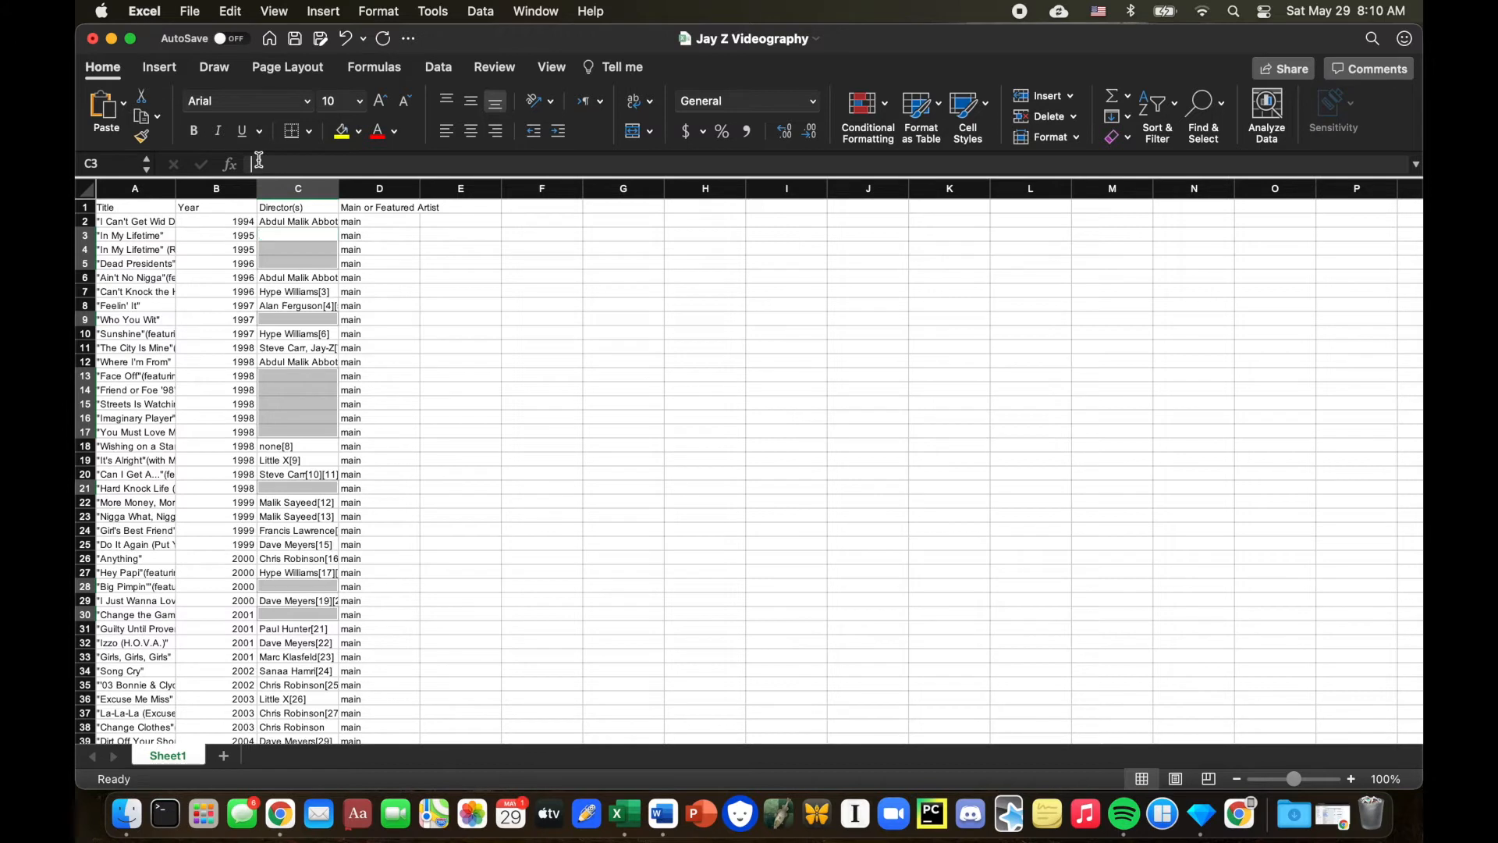
Fill every selected blank director cell with the formula =C2 so each copies the director above it.
key(F2)
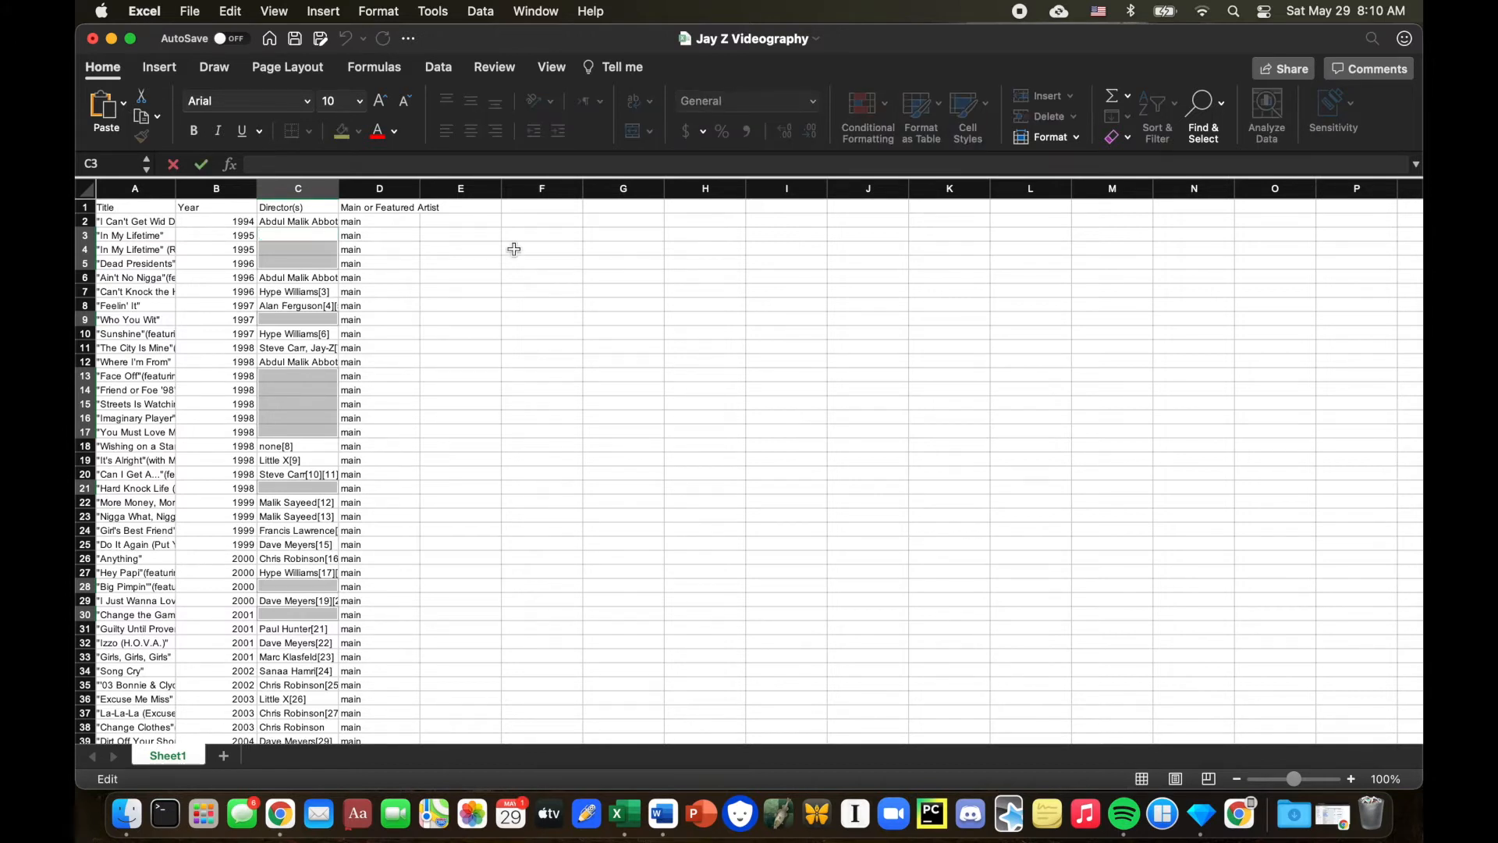
text(=)
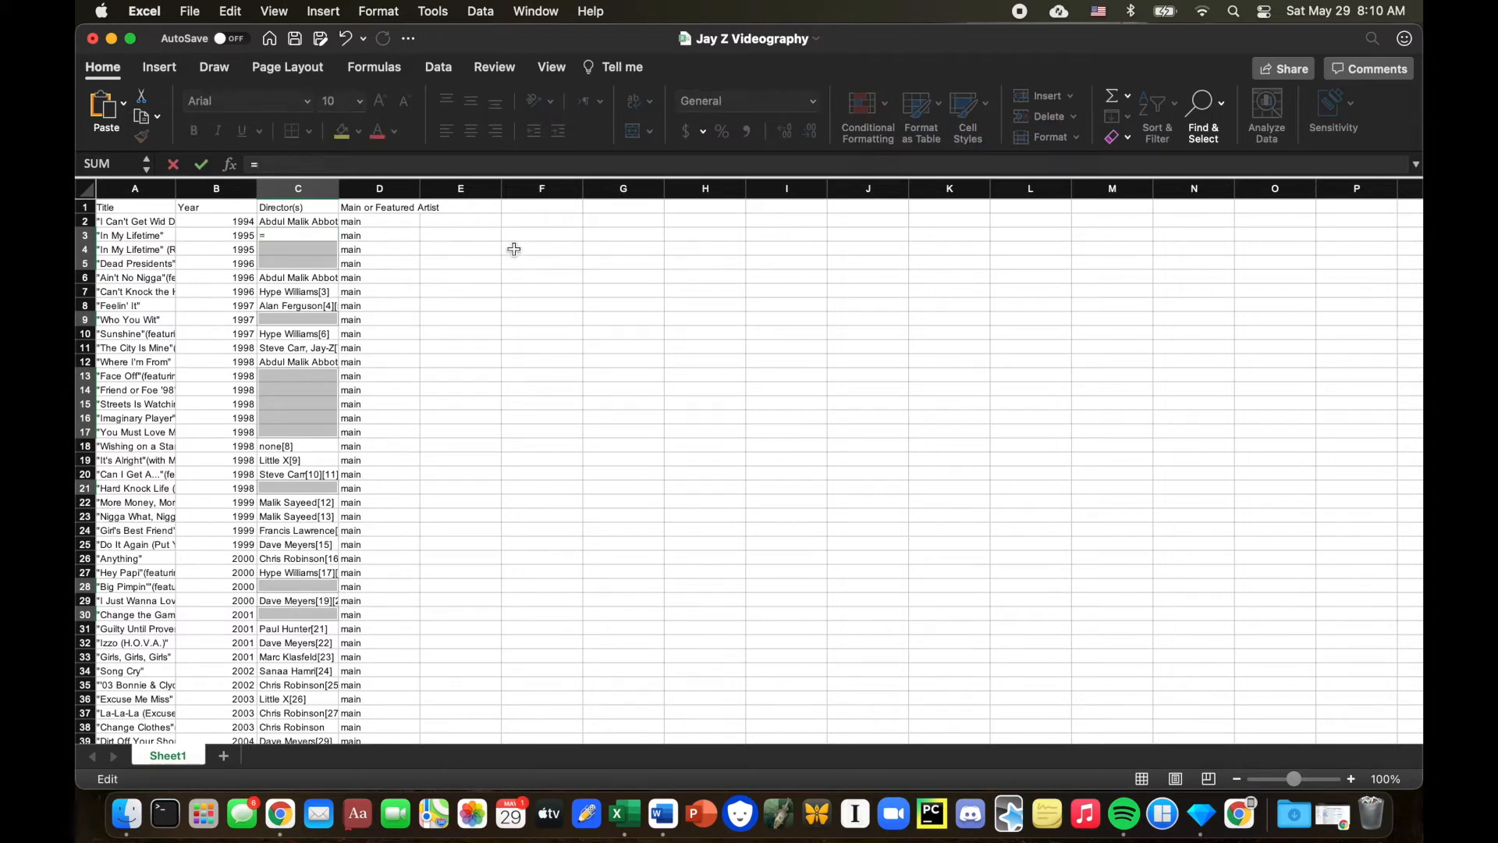
text(c2)
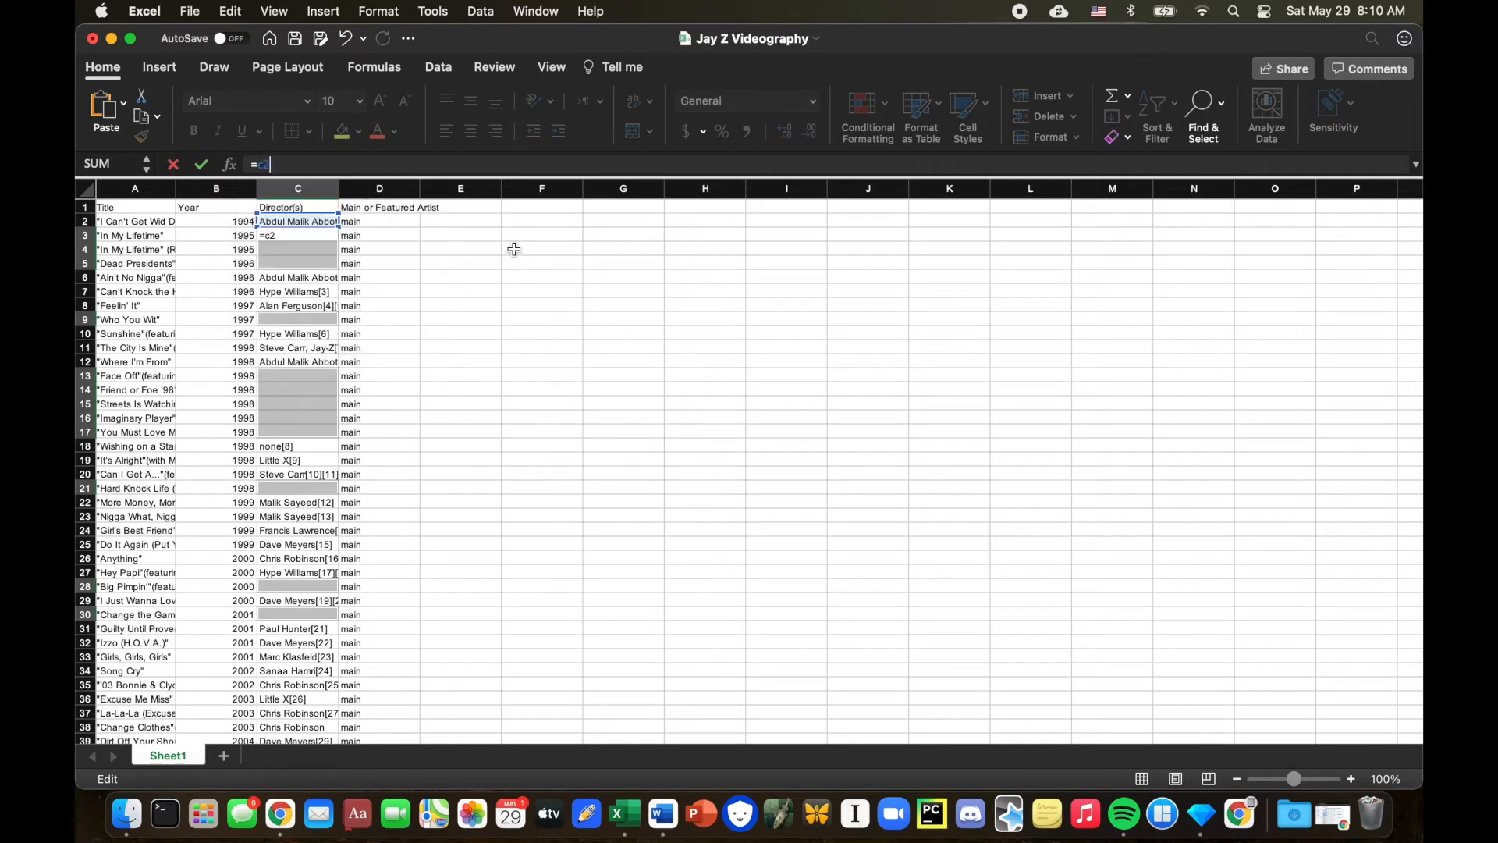
key(ctrl+Return)
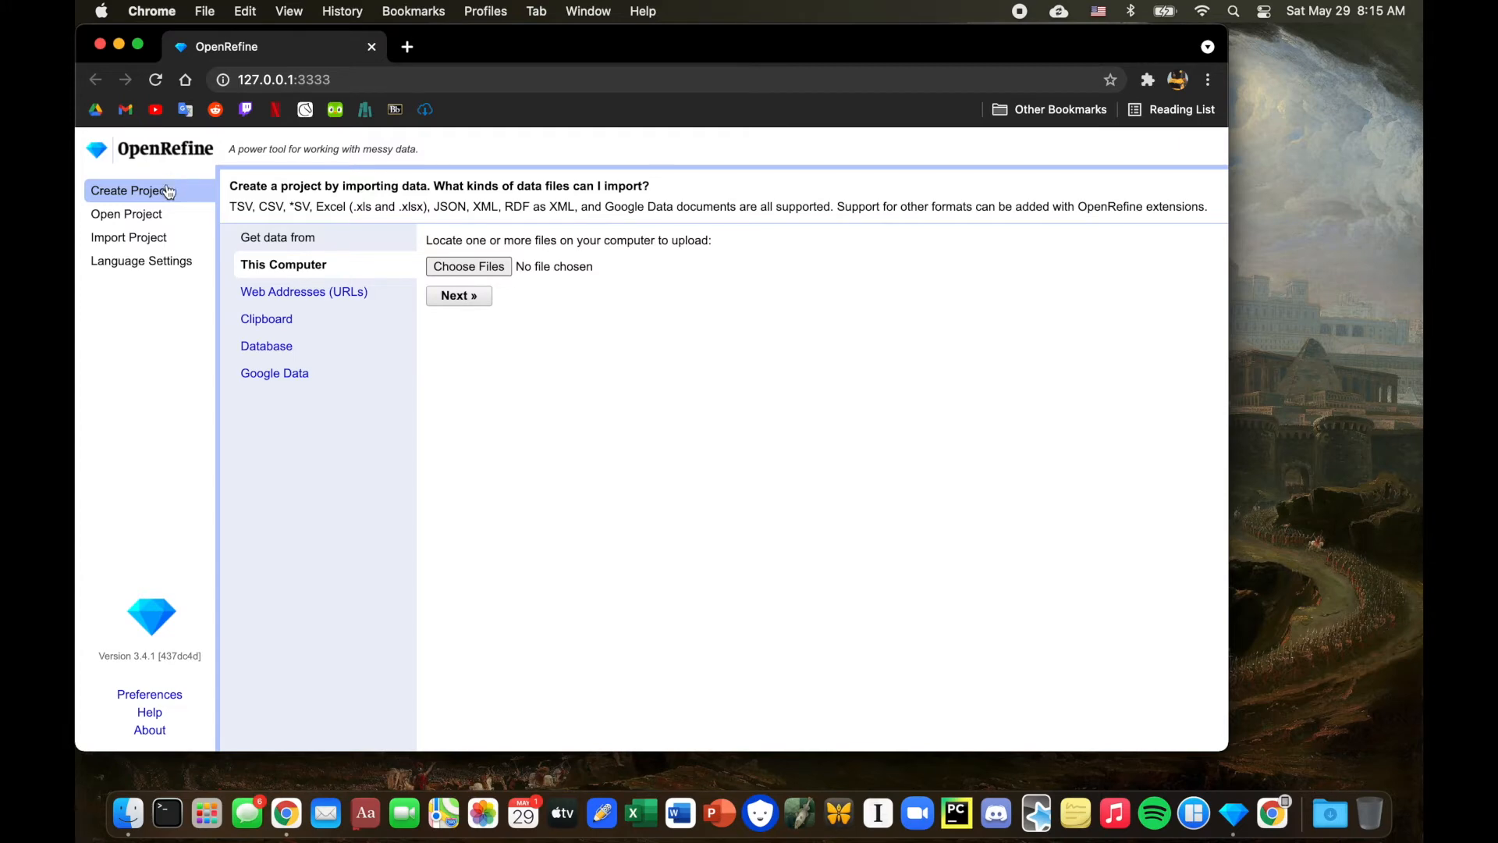
In OpenRefine, upload Jay Z Videography.xlsx from the Downloads folder and create the project.
click(484, 268)
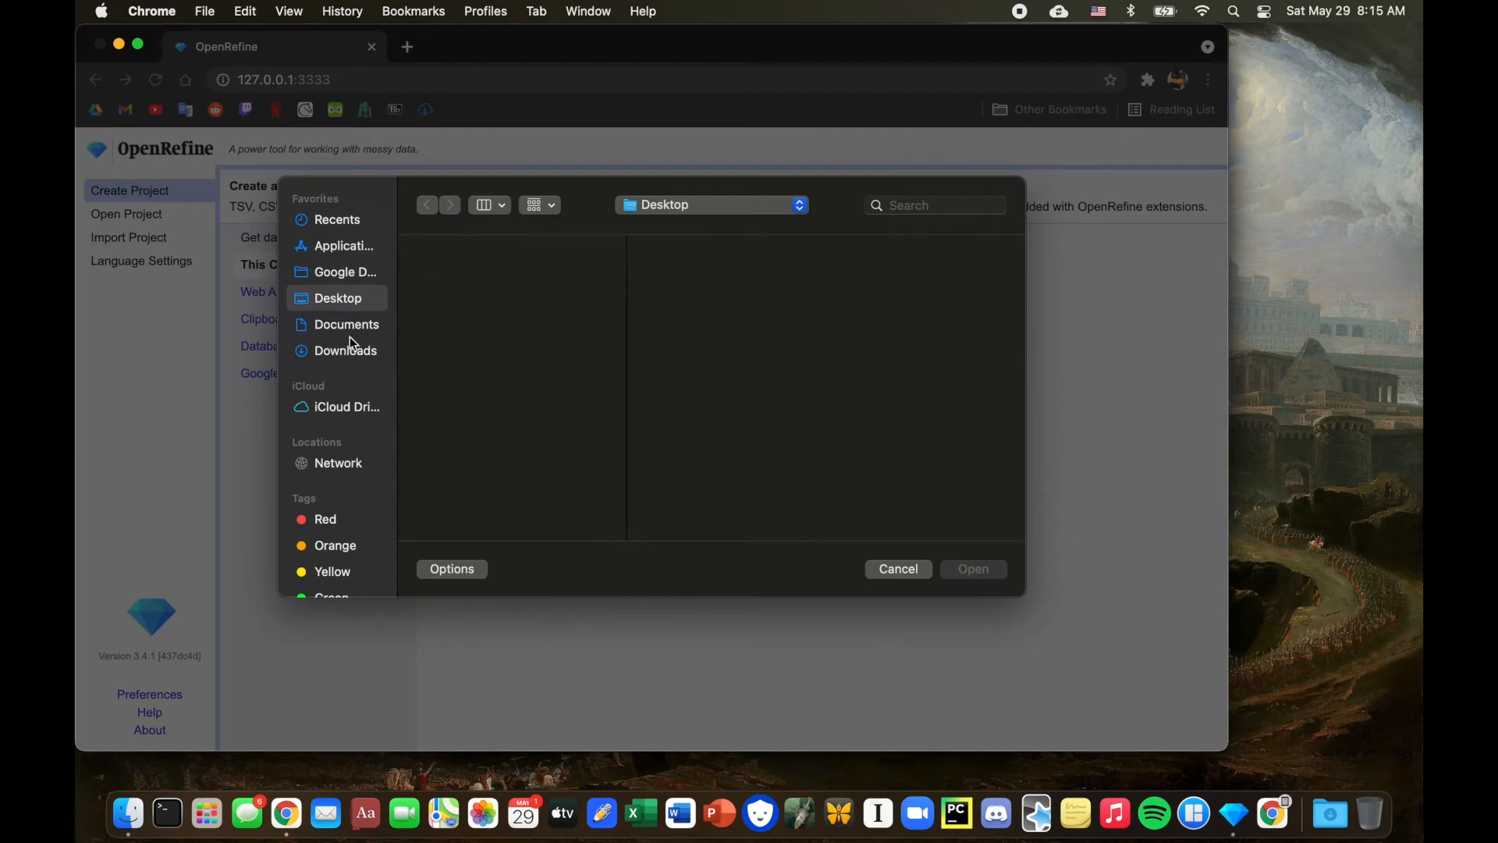
click(344, 349)
click(488, 258)
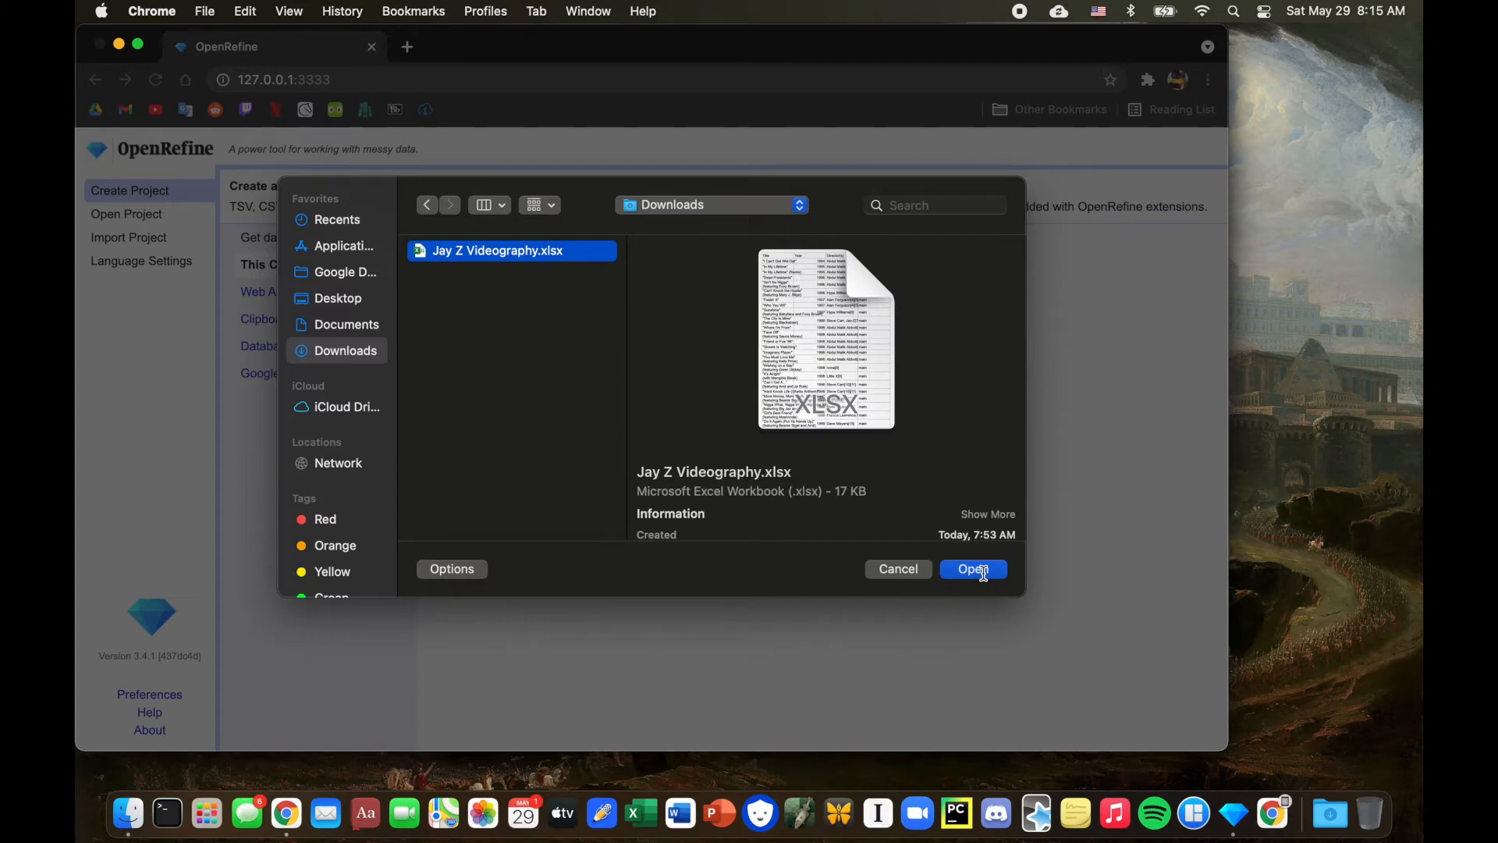
click(983, 572)
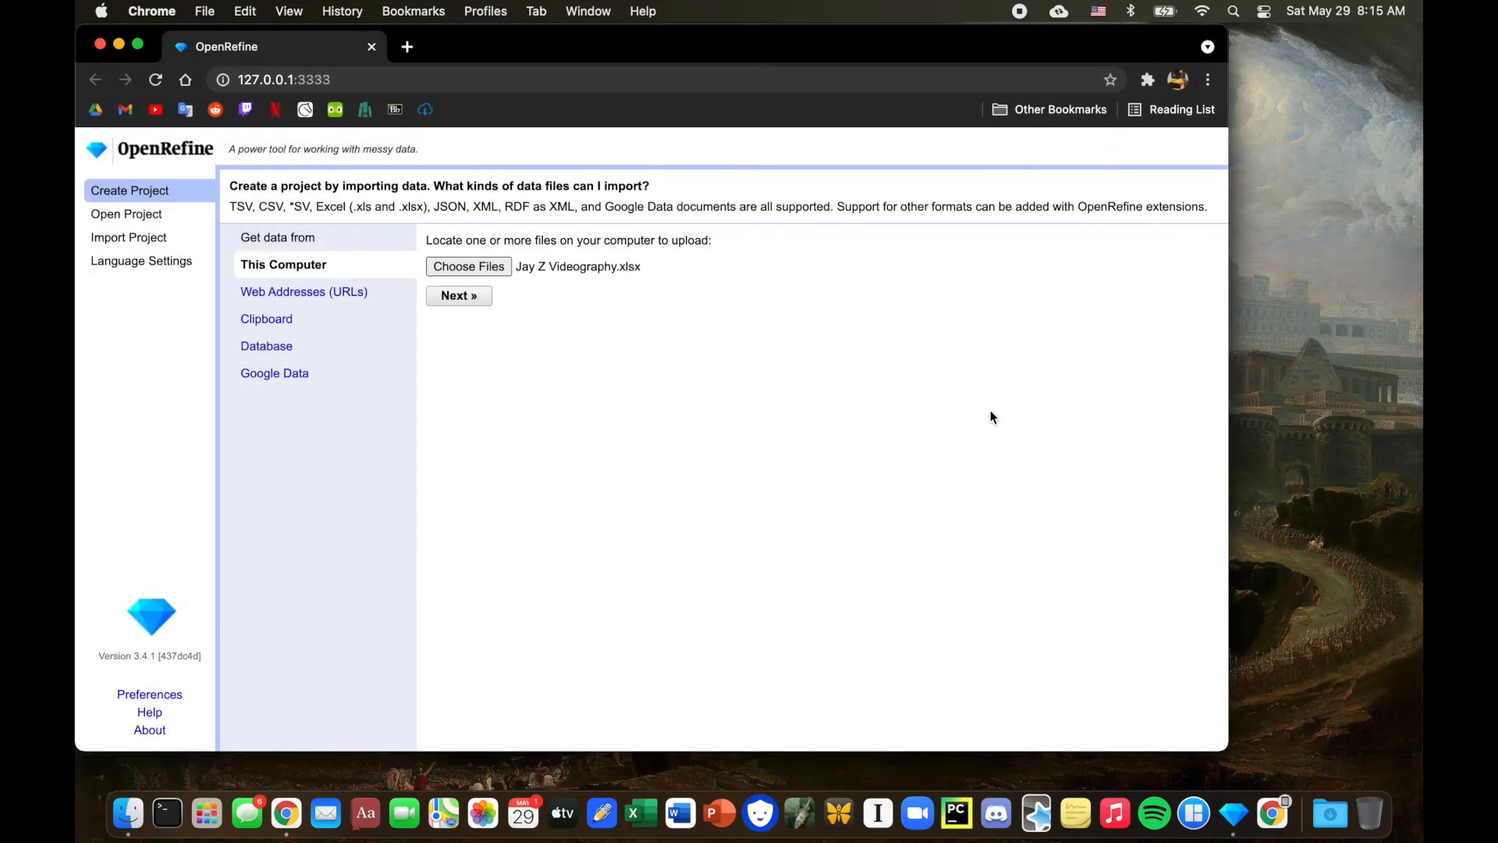
click(457, 295)
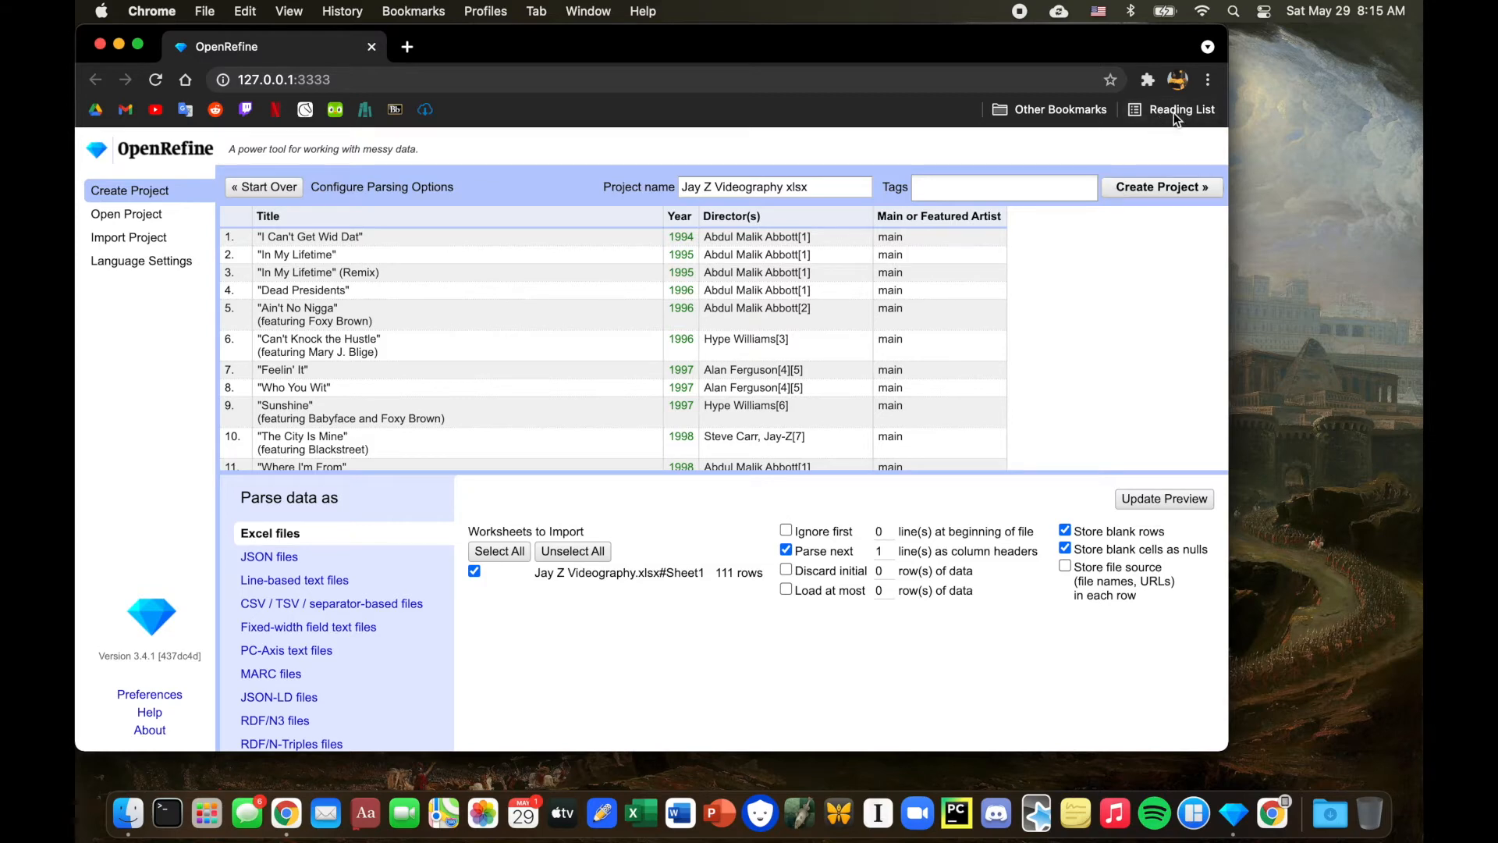
click(1177, 193)
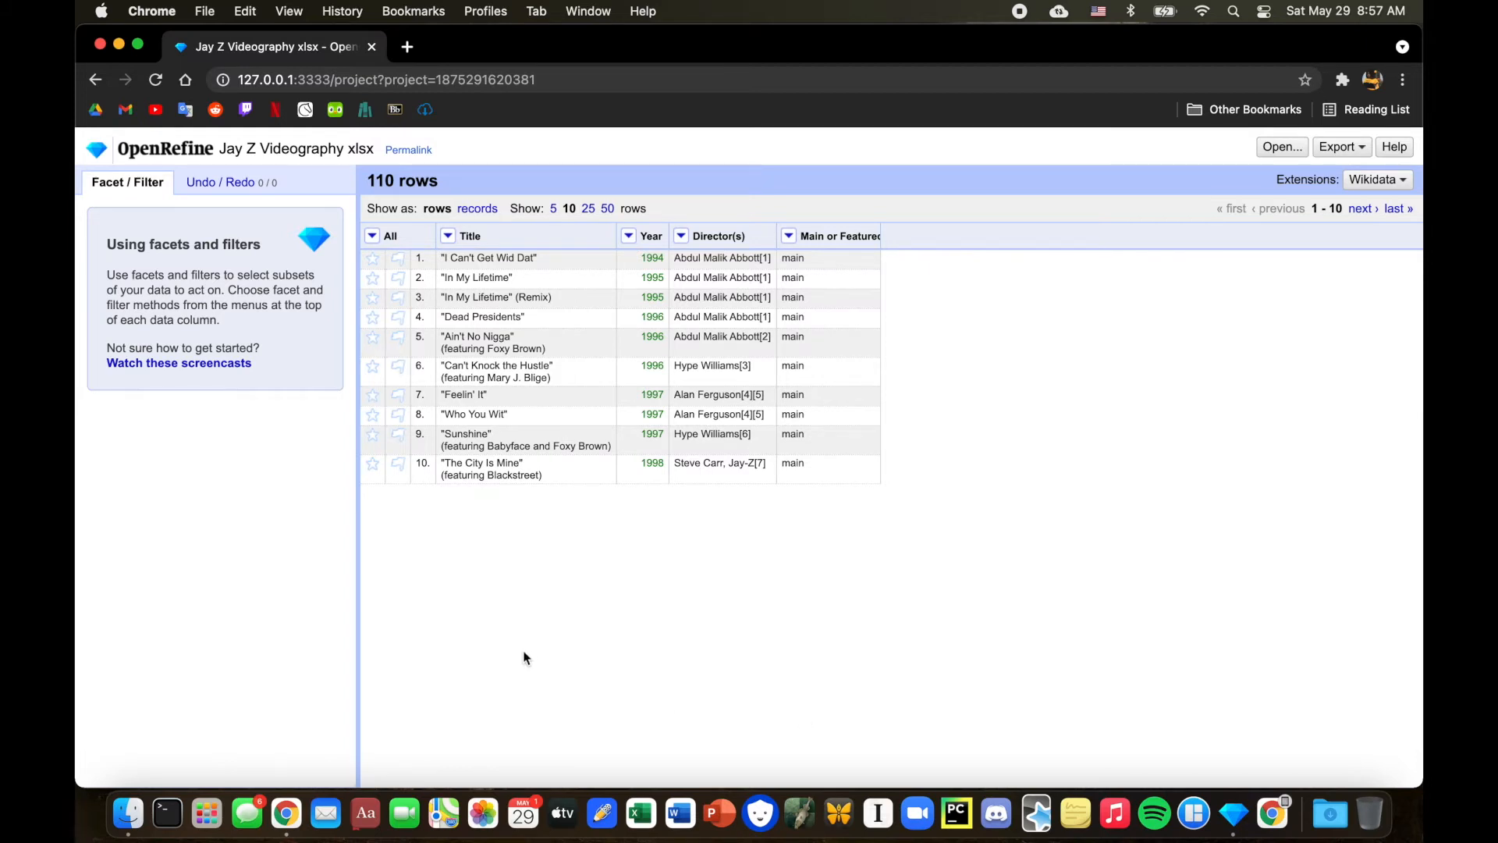
Strip double quotes from the Title column with the transform value.replace("\"", "") and undo it.
click(448, 235)
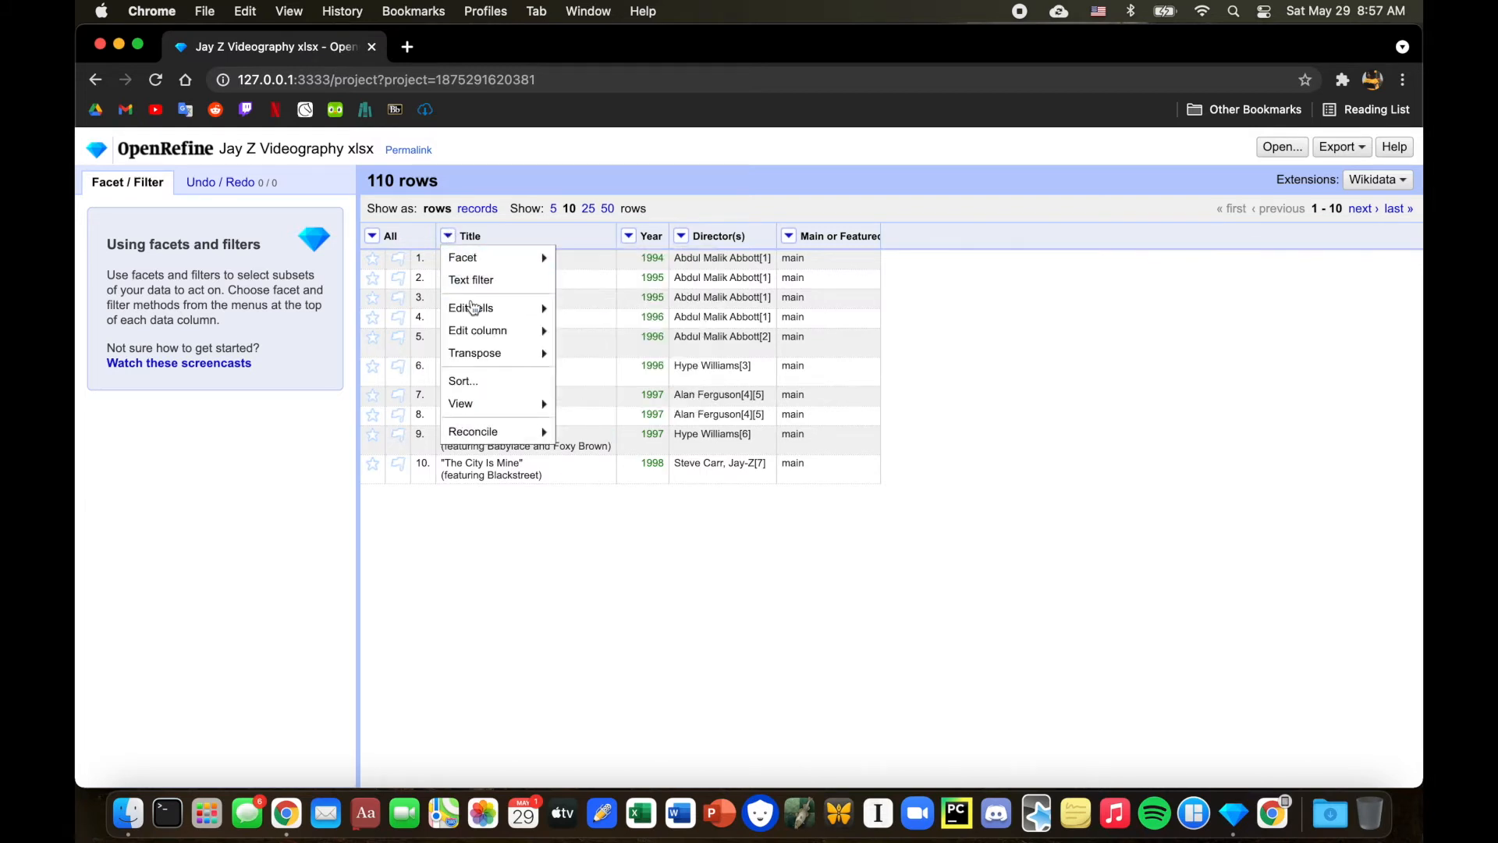
mouse_move(473, 310)
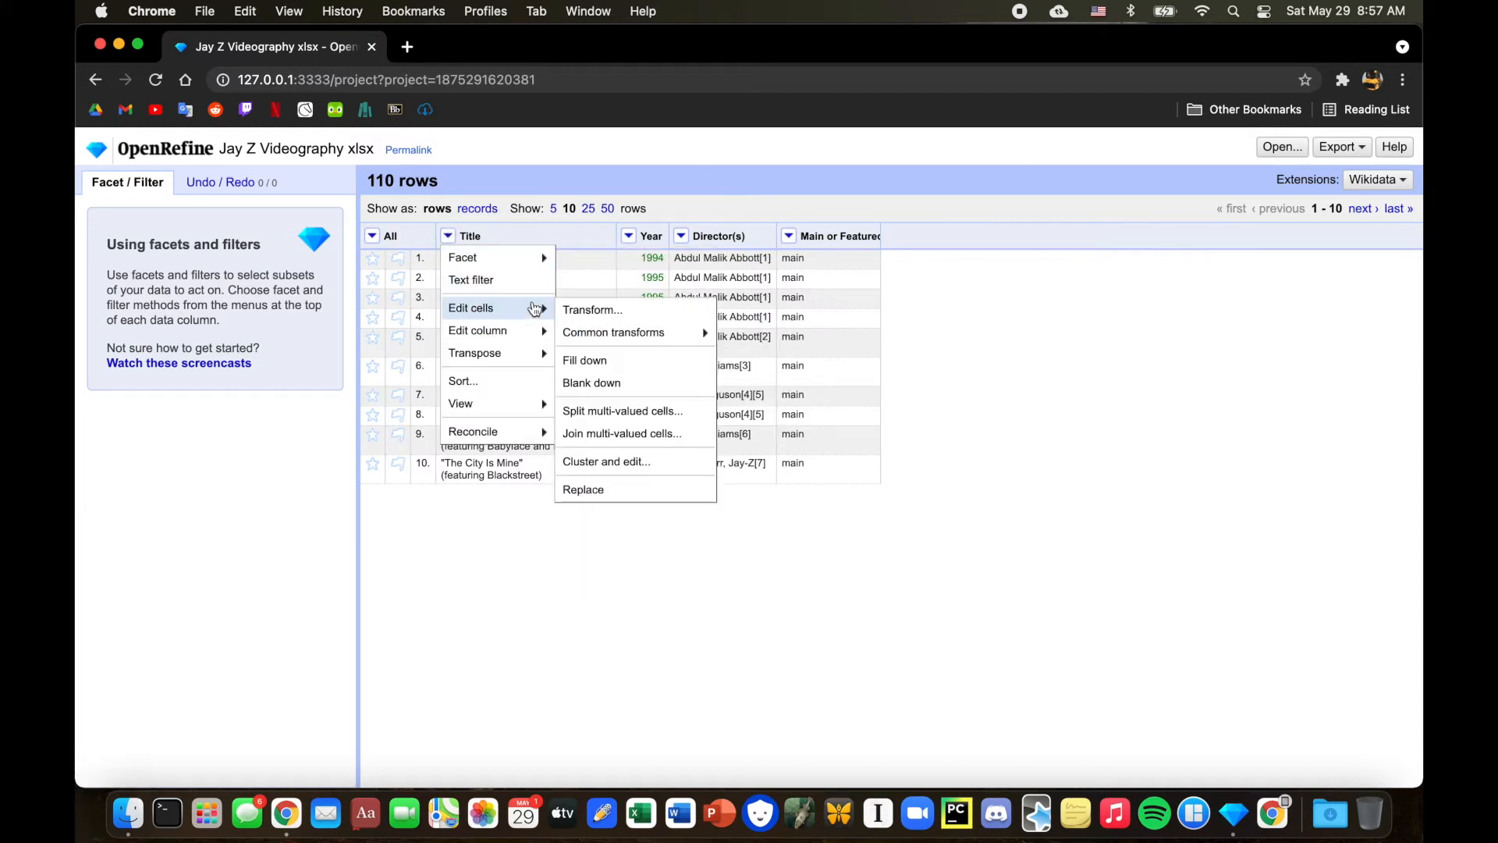
click(577, 312)
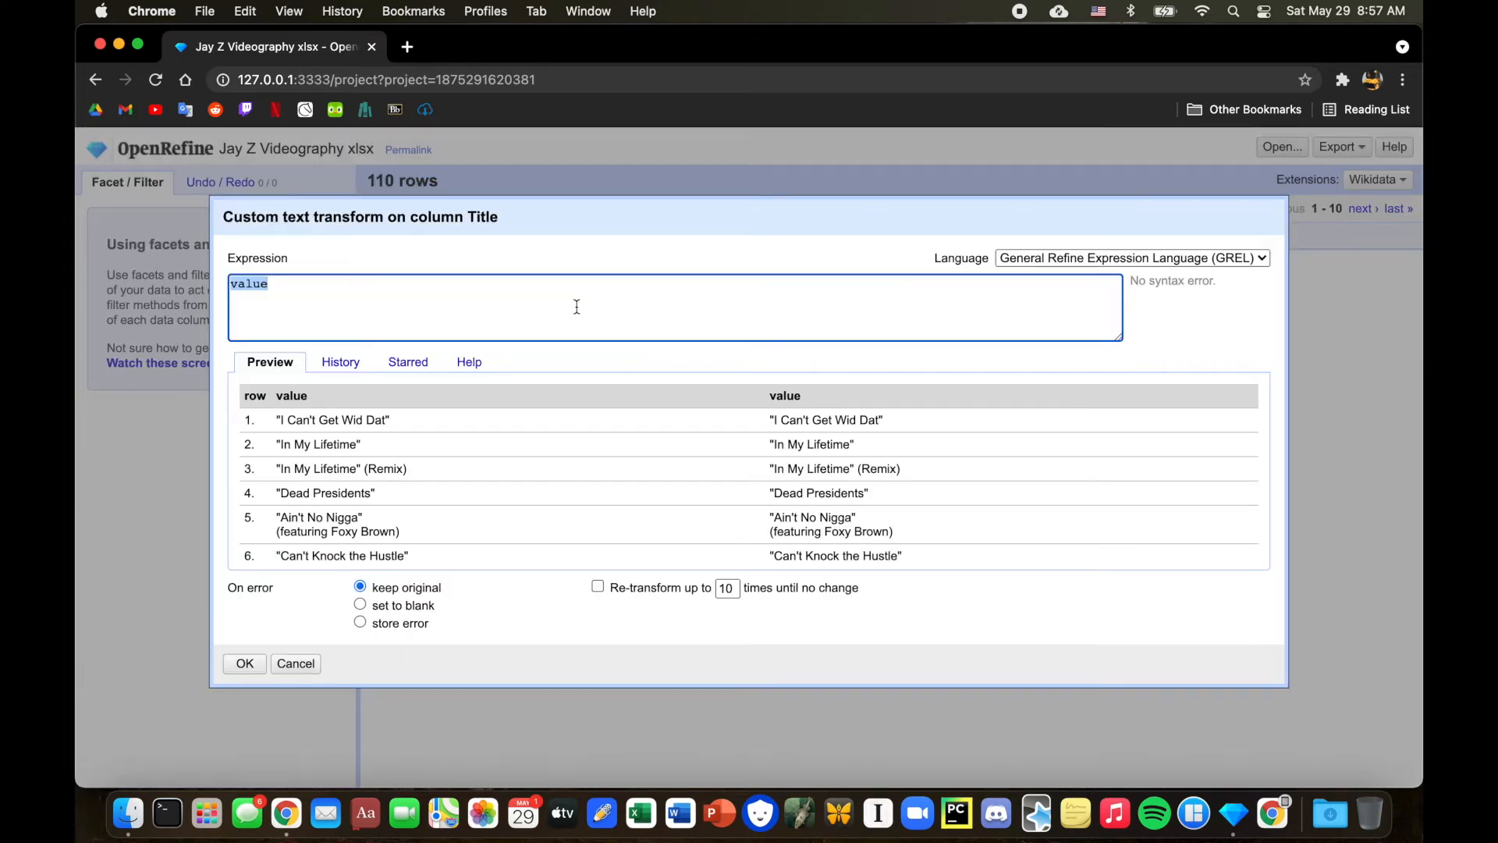
click(577, 307)
text(.replace)
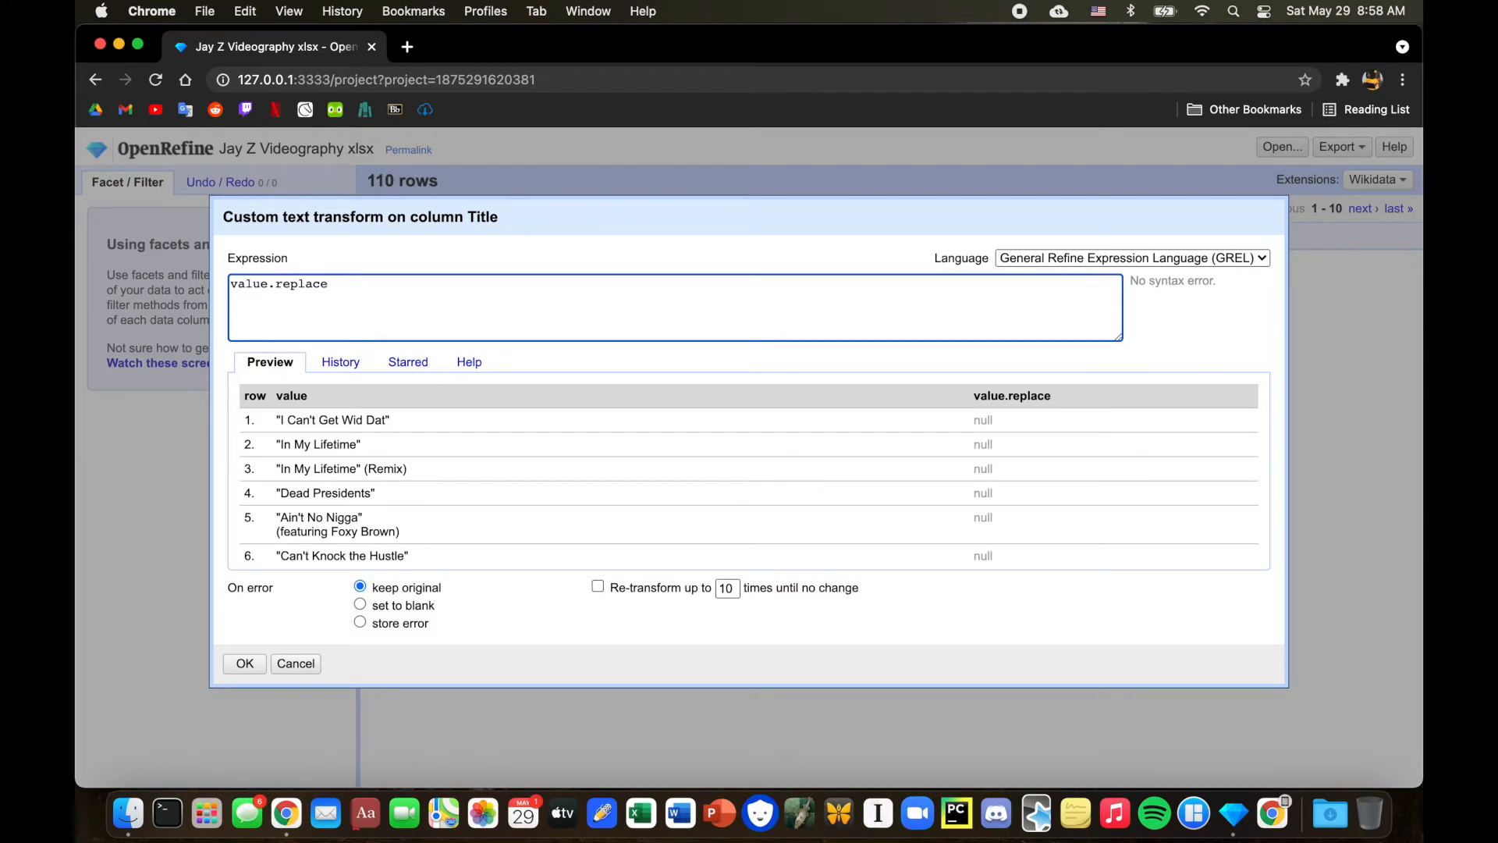
text(("I)
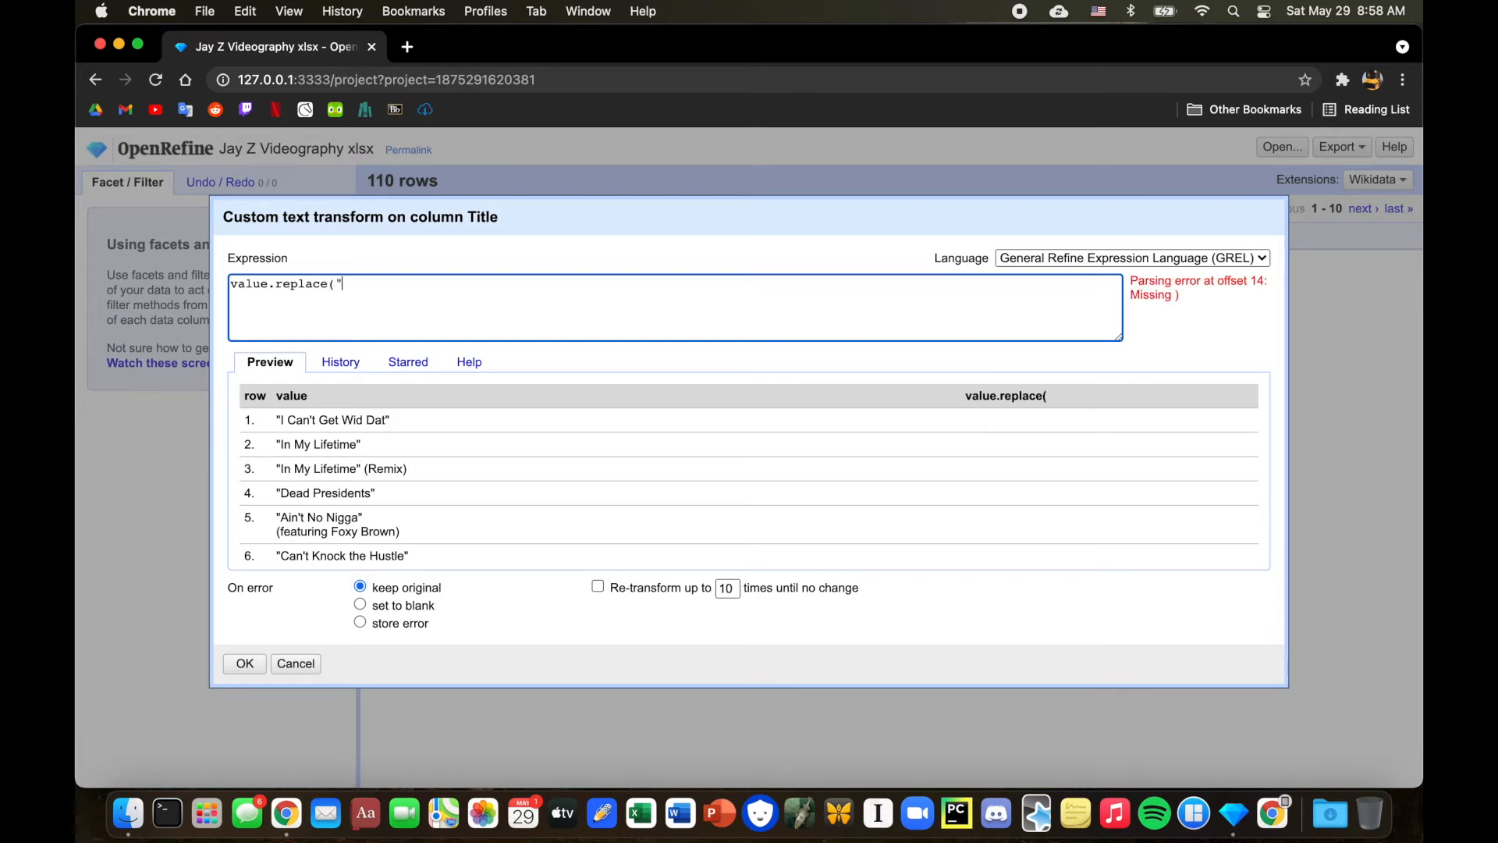
text(", )
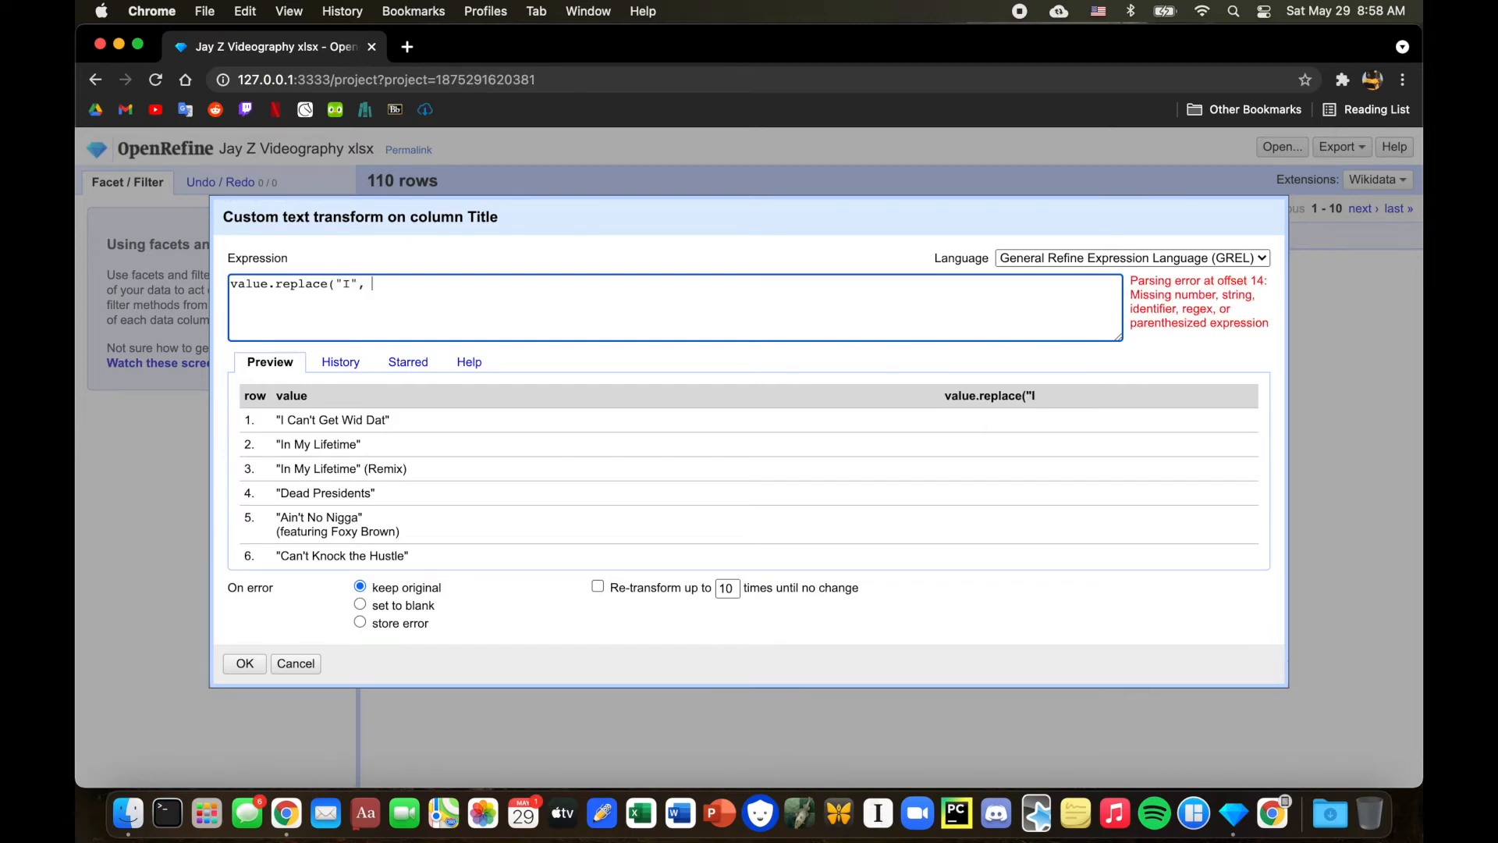
text("f"))
click(286, 420)
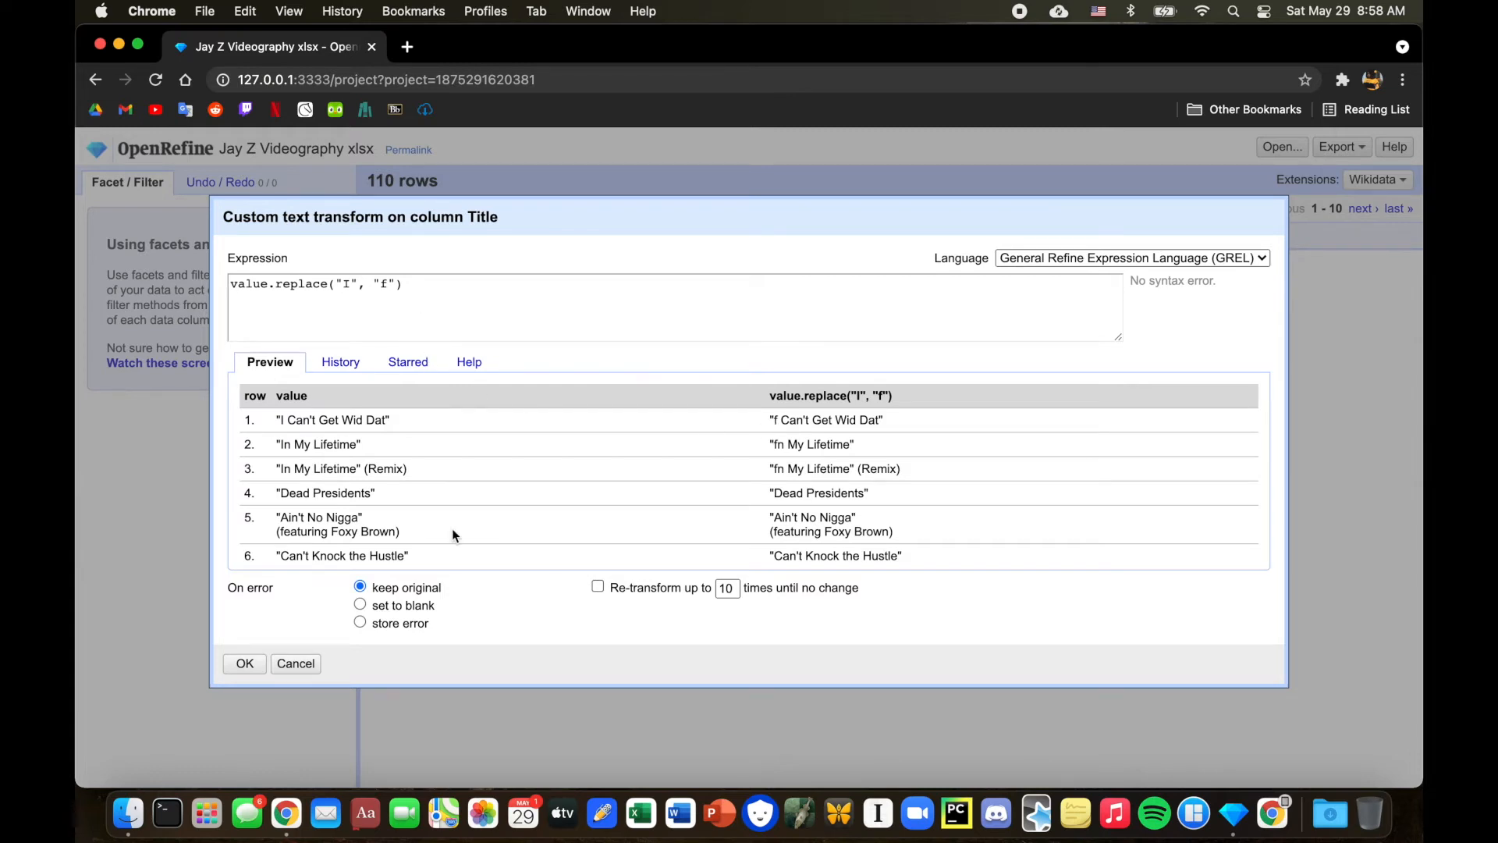
scroll(716, 580, down, 1)
click(418, 291)
shift+click(346, 289)
click(391, 329)
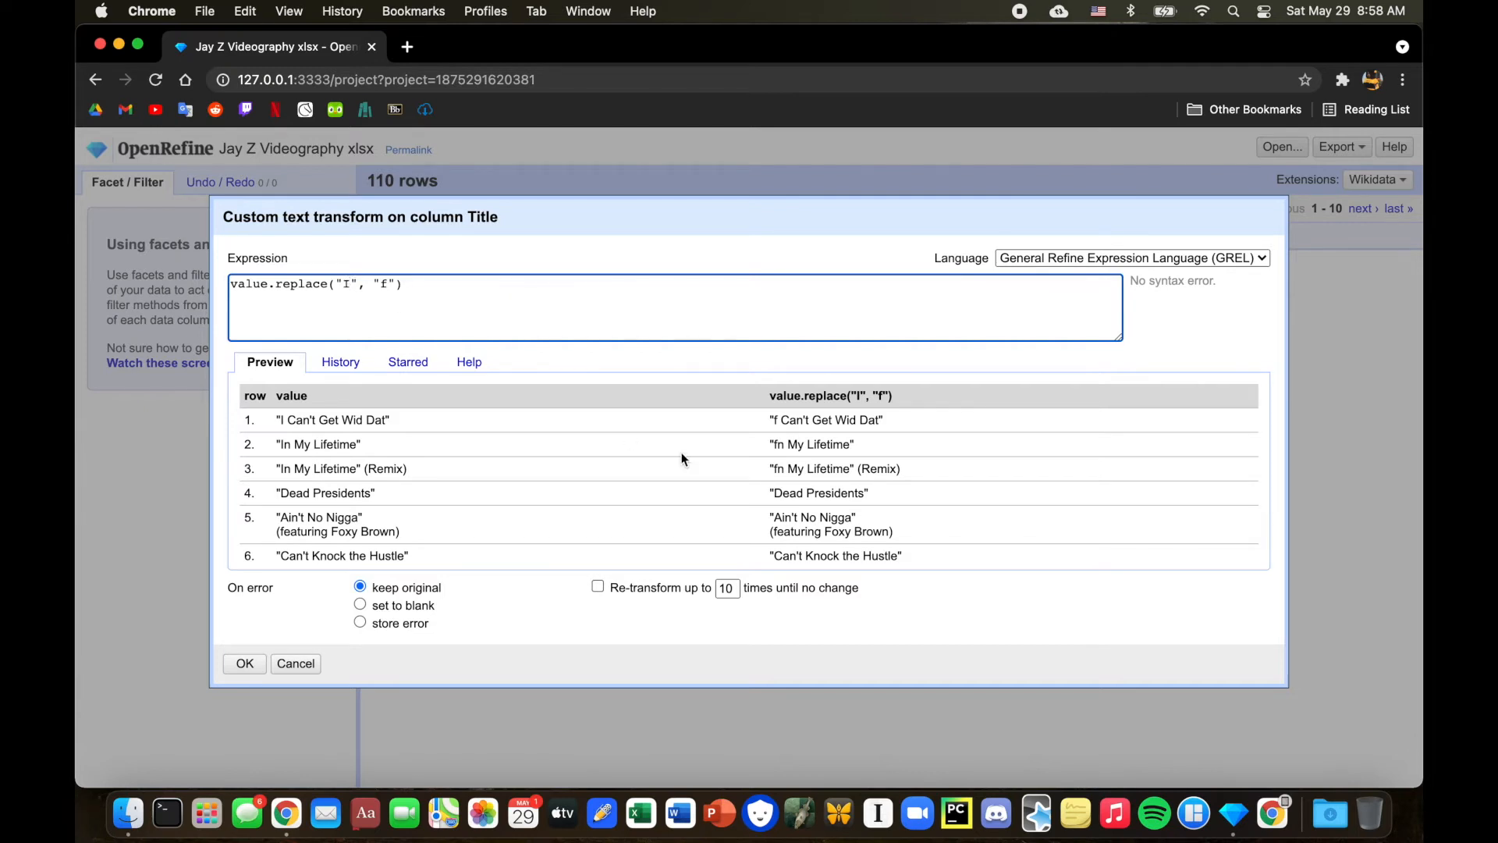
key(BackSpace)
text(\")
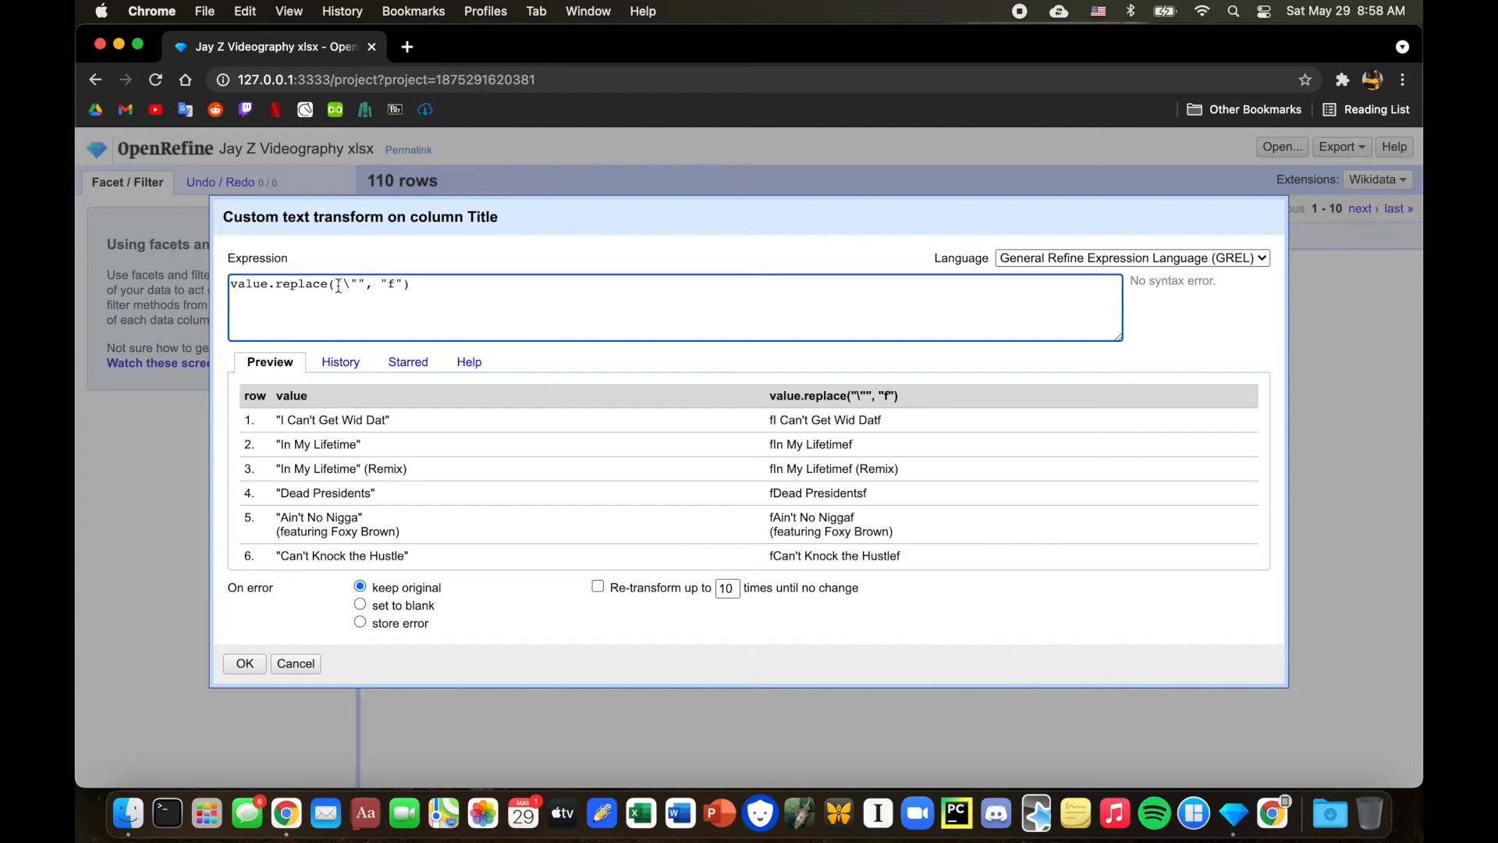
drag(349, 286, 344, 289)
drag(349, 286, 358, 285)
drag(342, 286, 336, 285)
click(396, 286)
key(BackSpace)
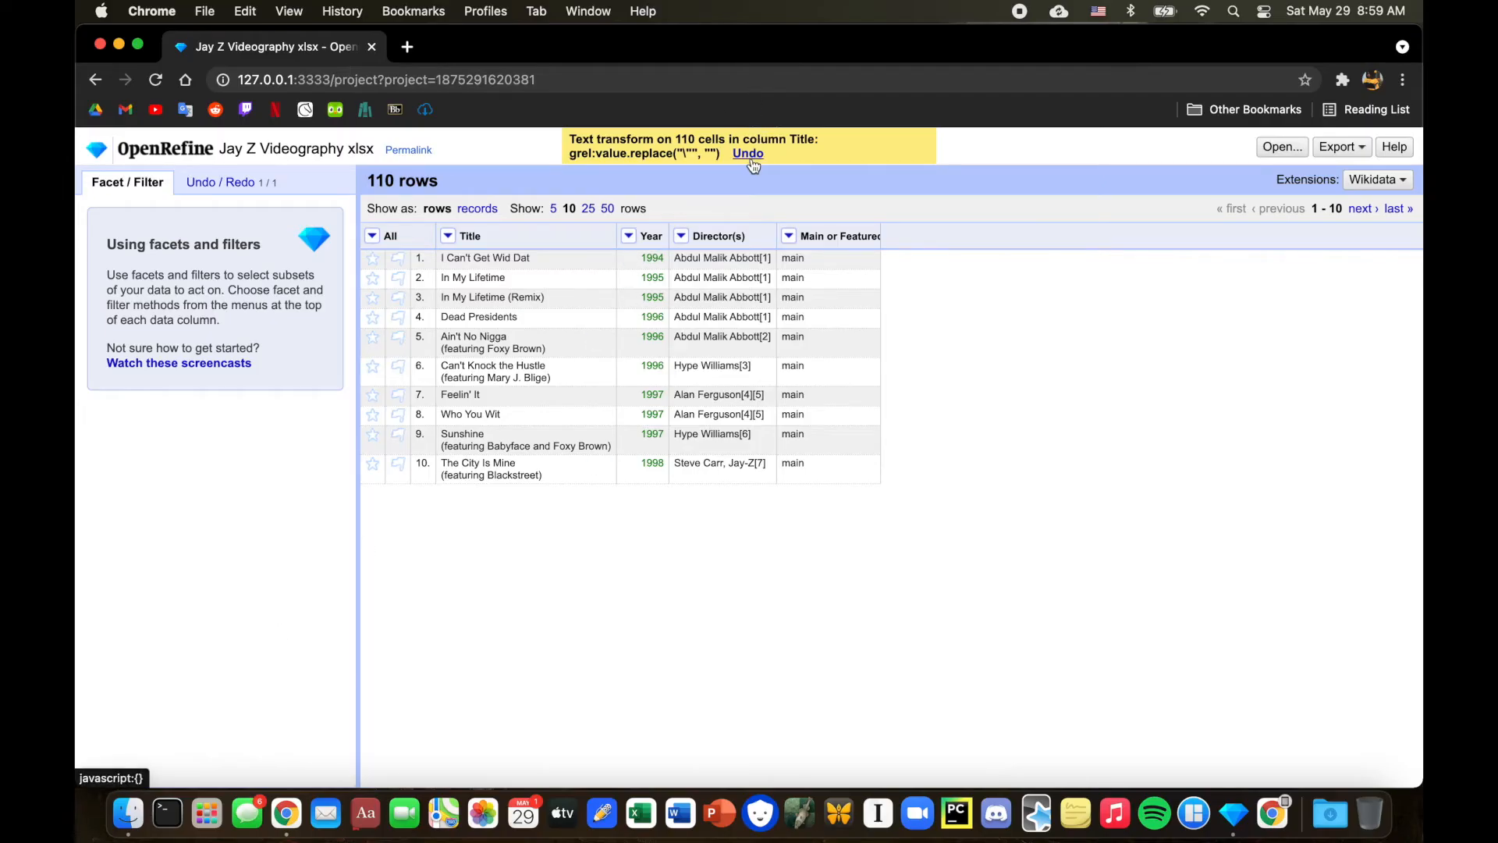
click(749, 156)
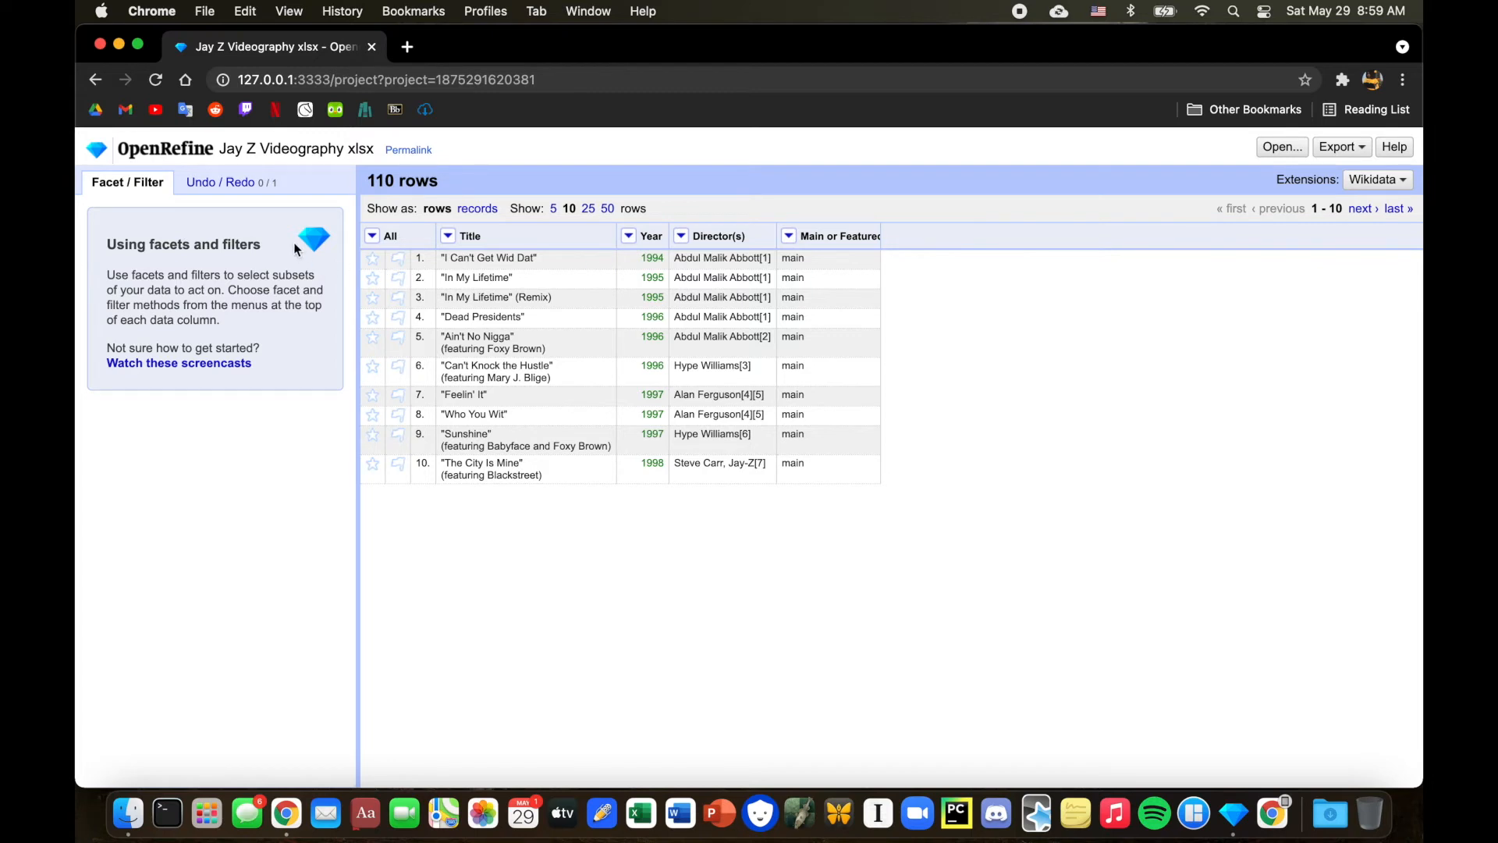
Replace every double quote in the Title column with nothing.
click(448, 237)
mouse_move(519, 340)
mouse_move(499, 309)
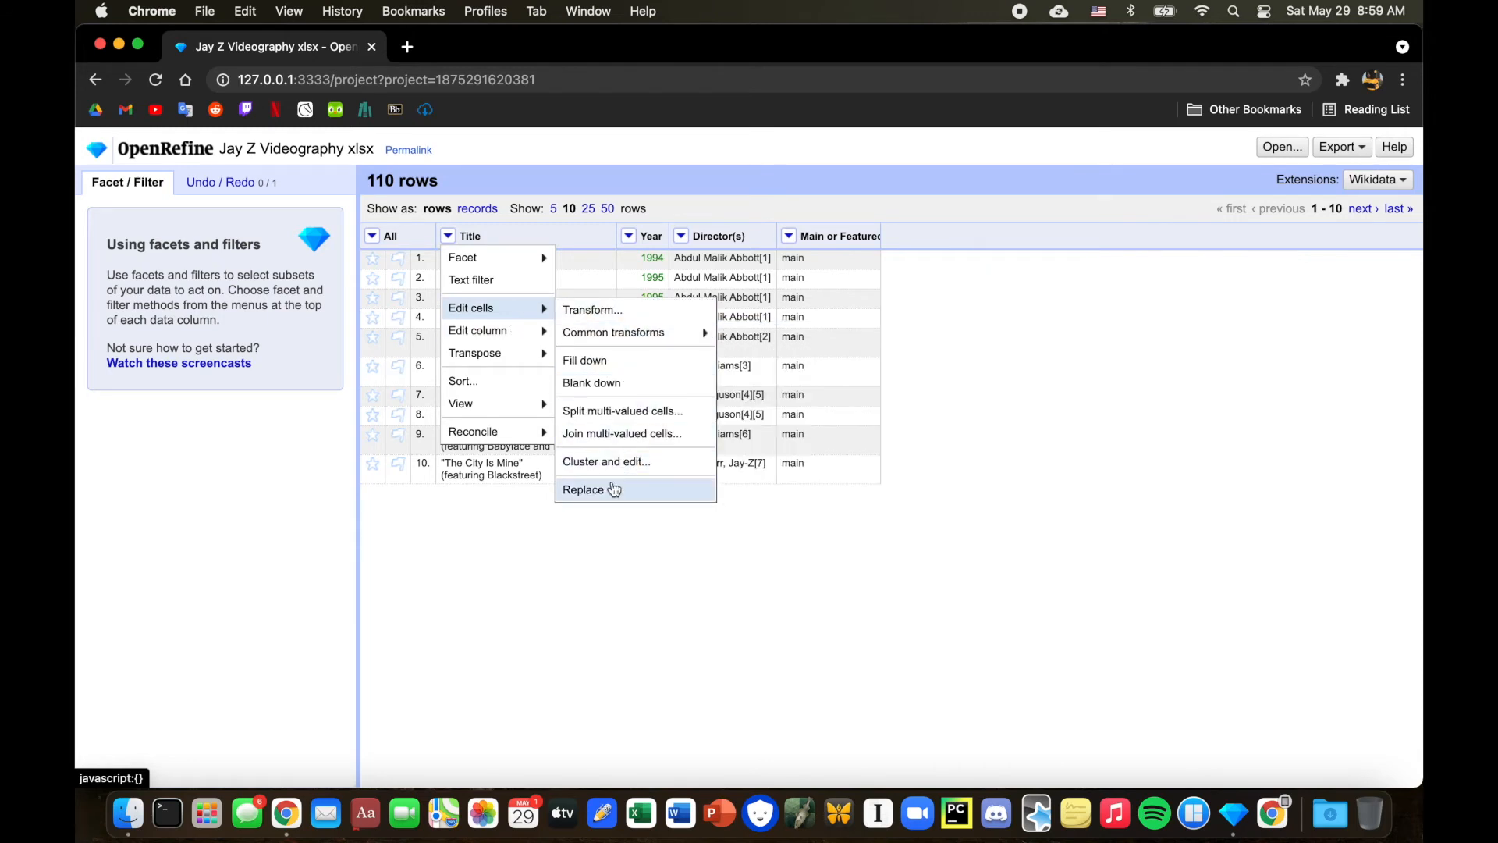
click(610, 487)
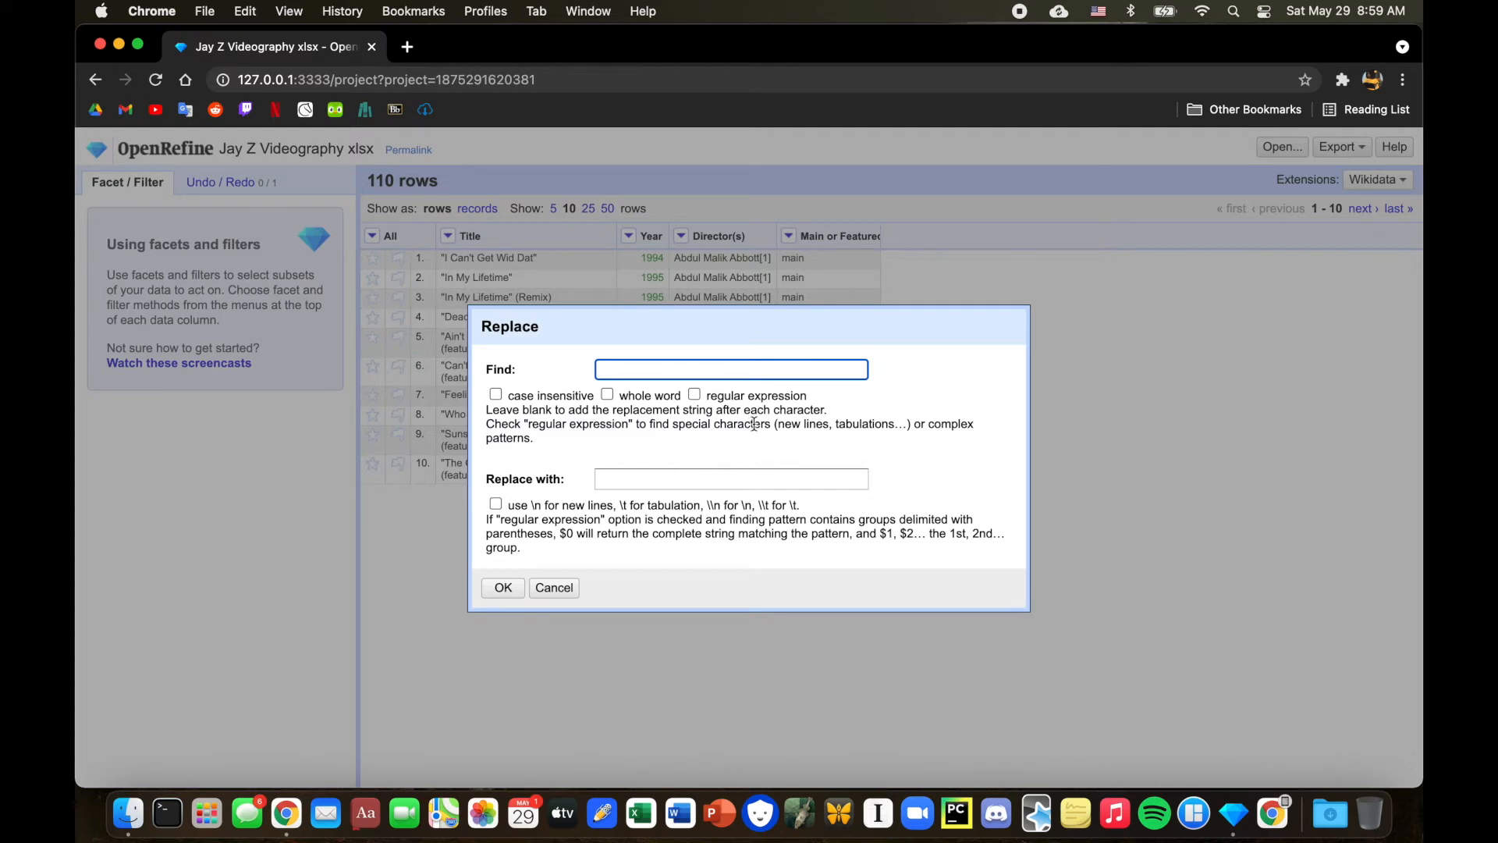
text(")
click(617, 479)
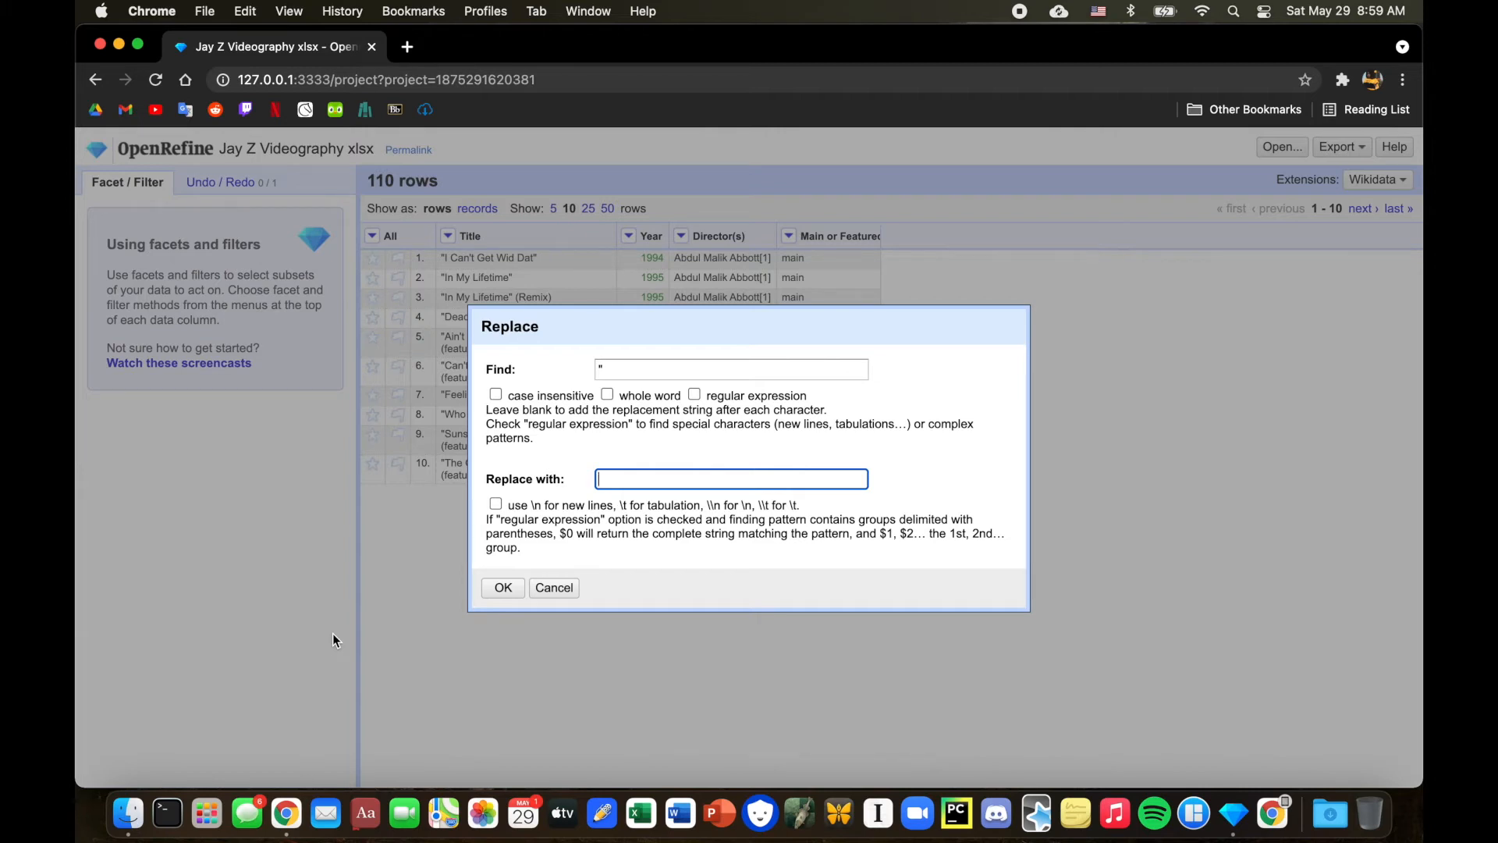
click(503, 587)
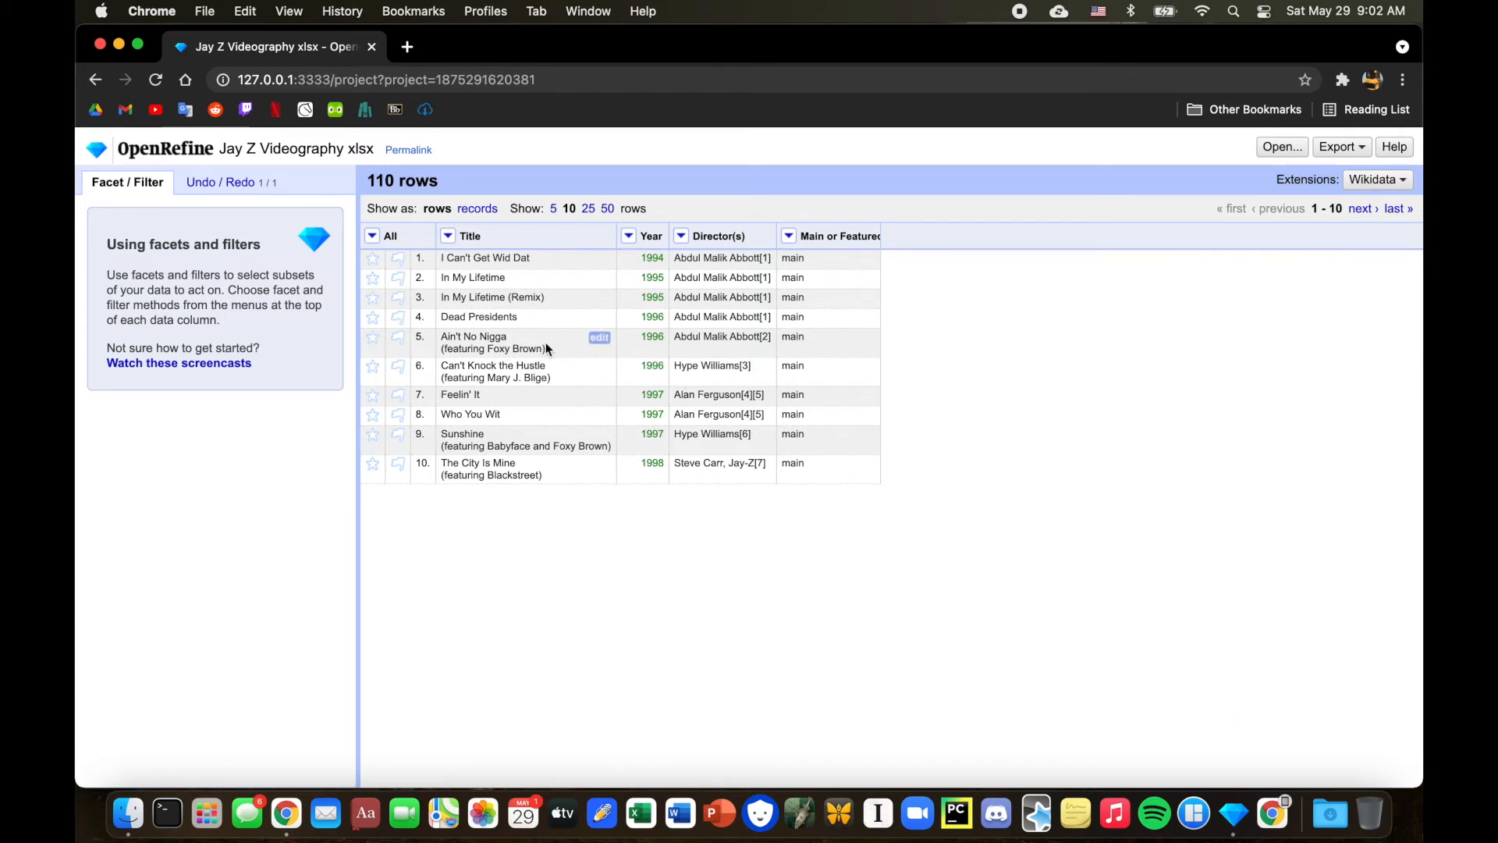
Split the Title column into several columns using ( as the separator.
drag(547, 348, 443, 348)
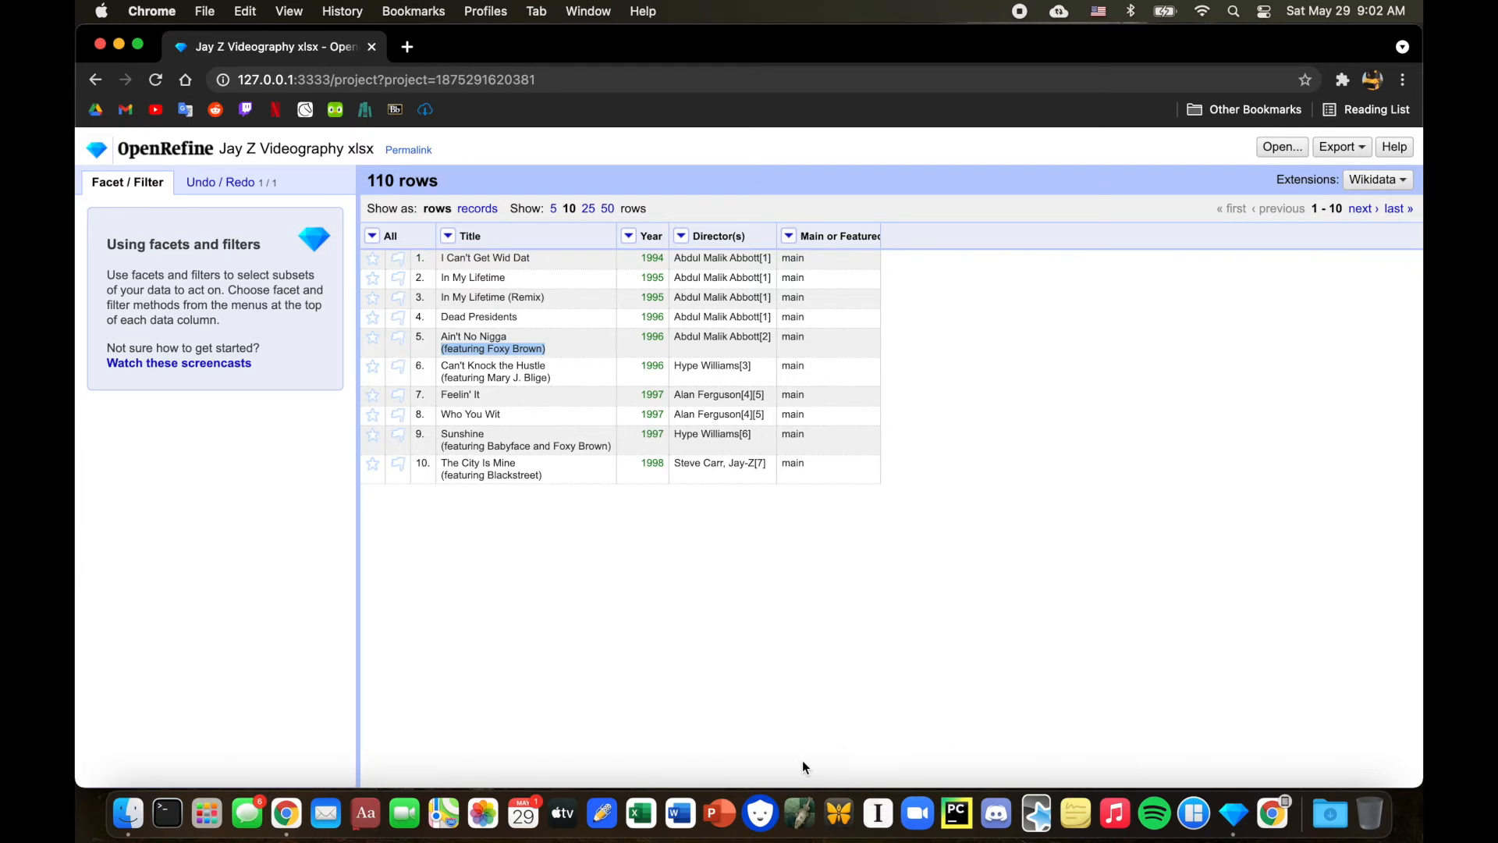
click(602, 725)
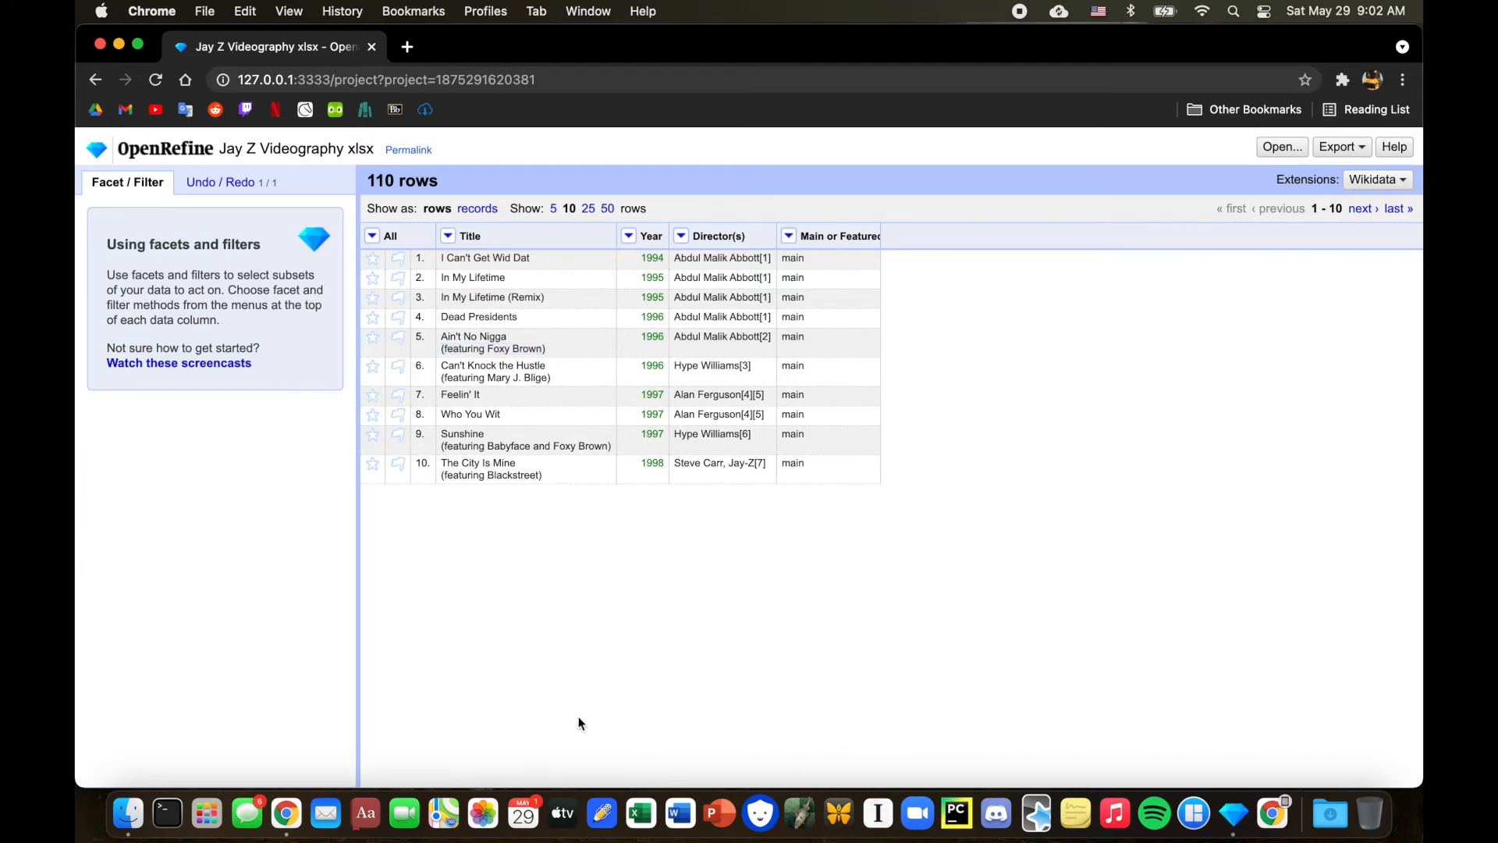
click(449, 237)
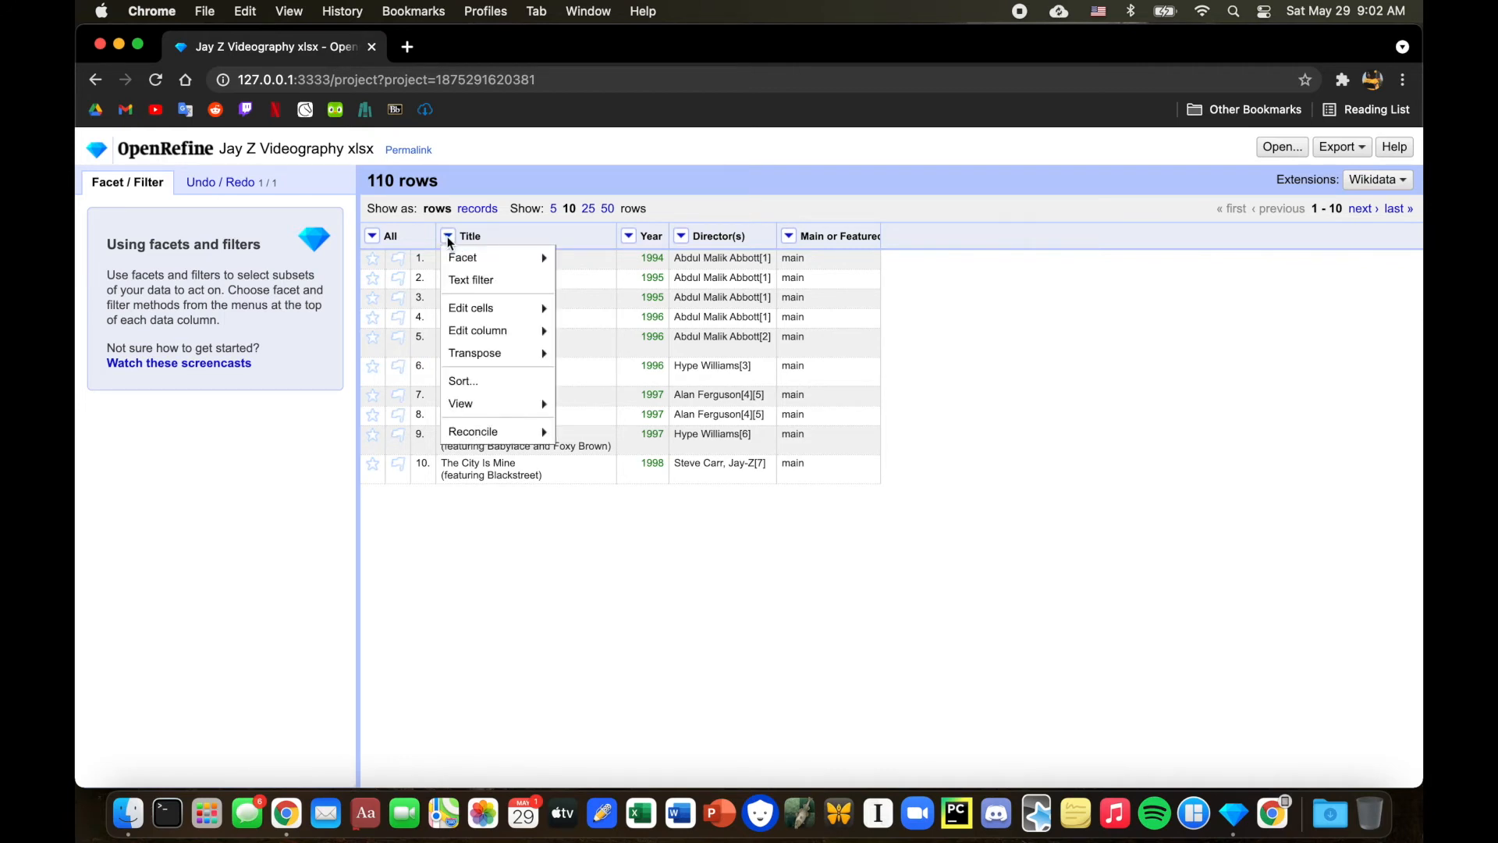
mouse_move(484, 330)
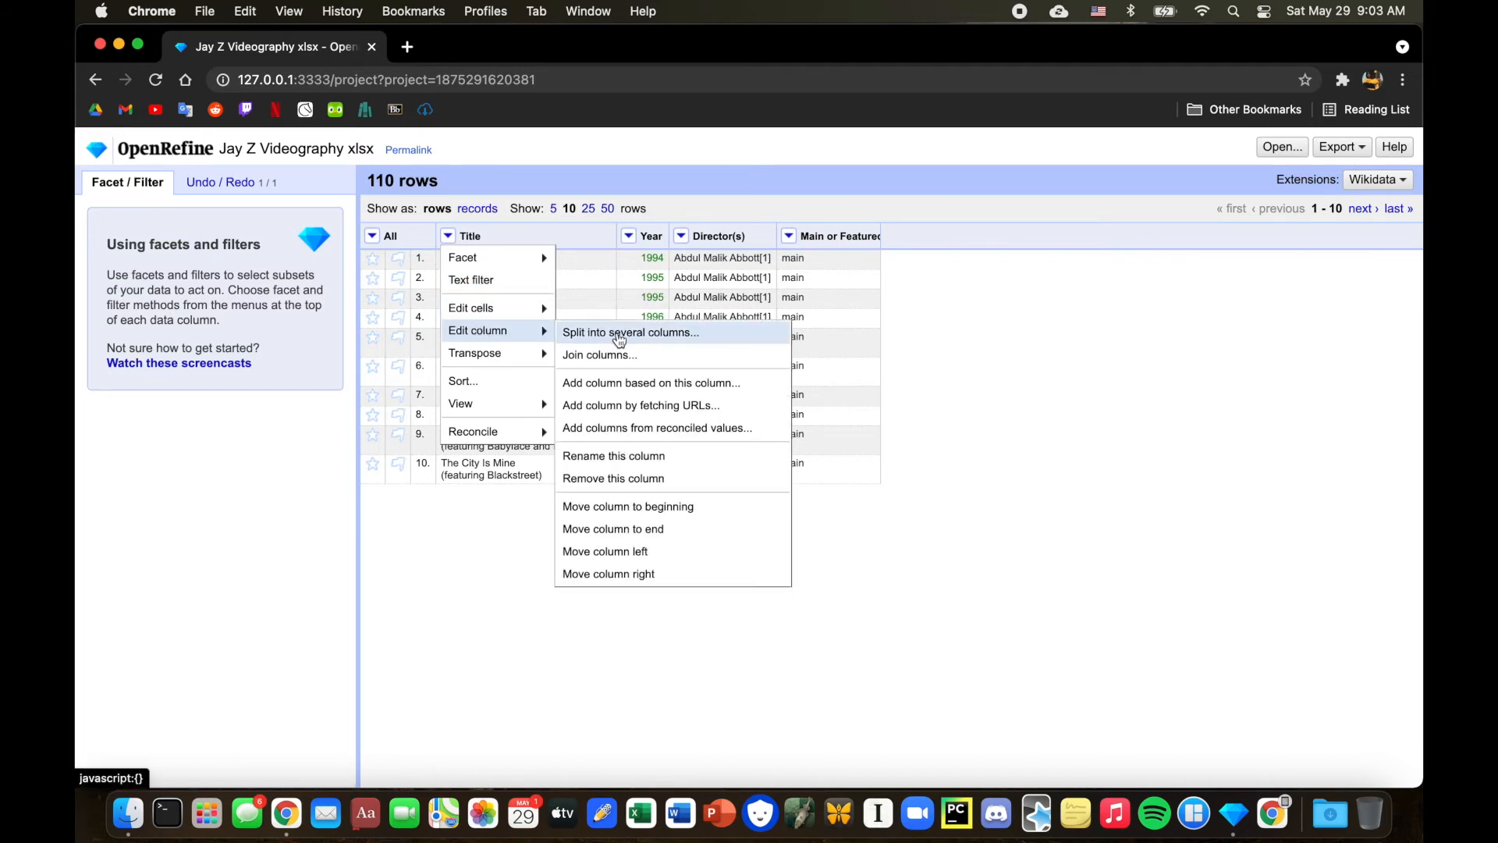
click(619, 334)
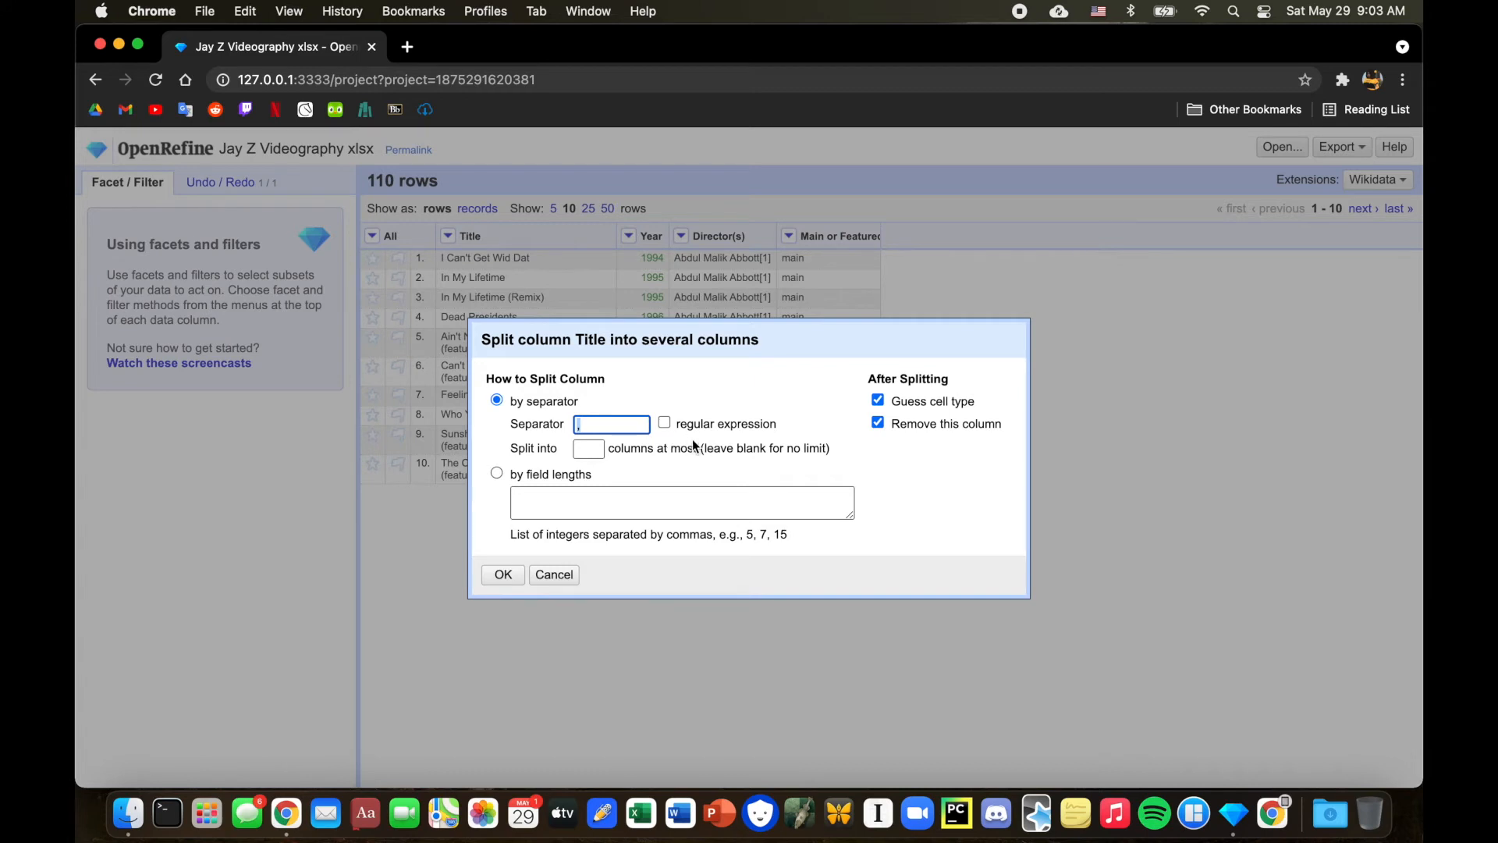
text(()
click(501, 574)
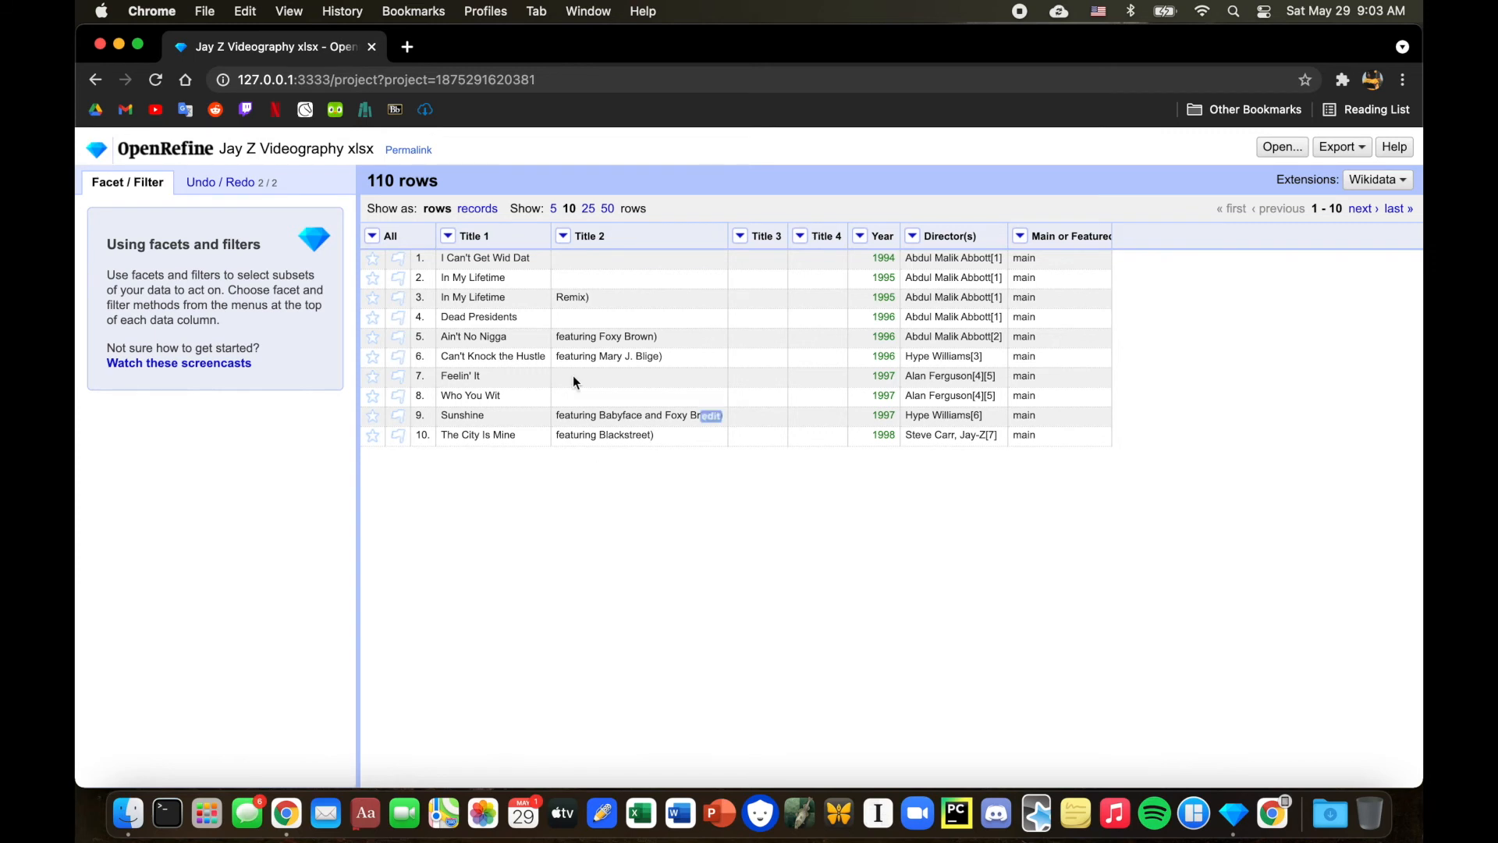
Rename the Title 2 column to Featured Artist.
click(563, 236)
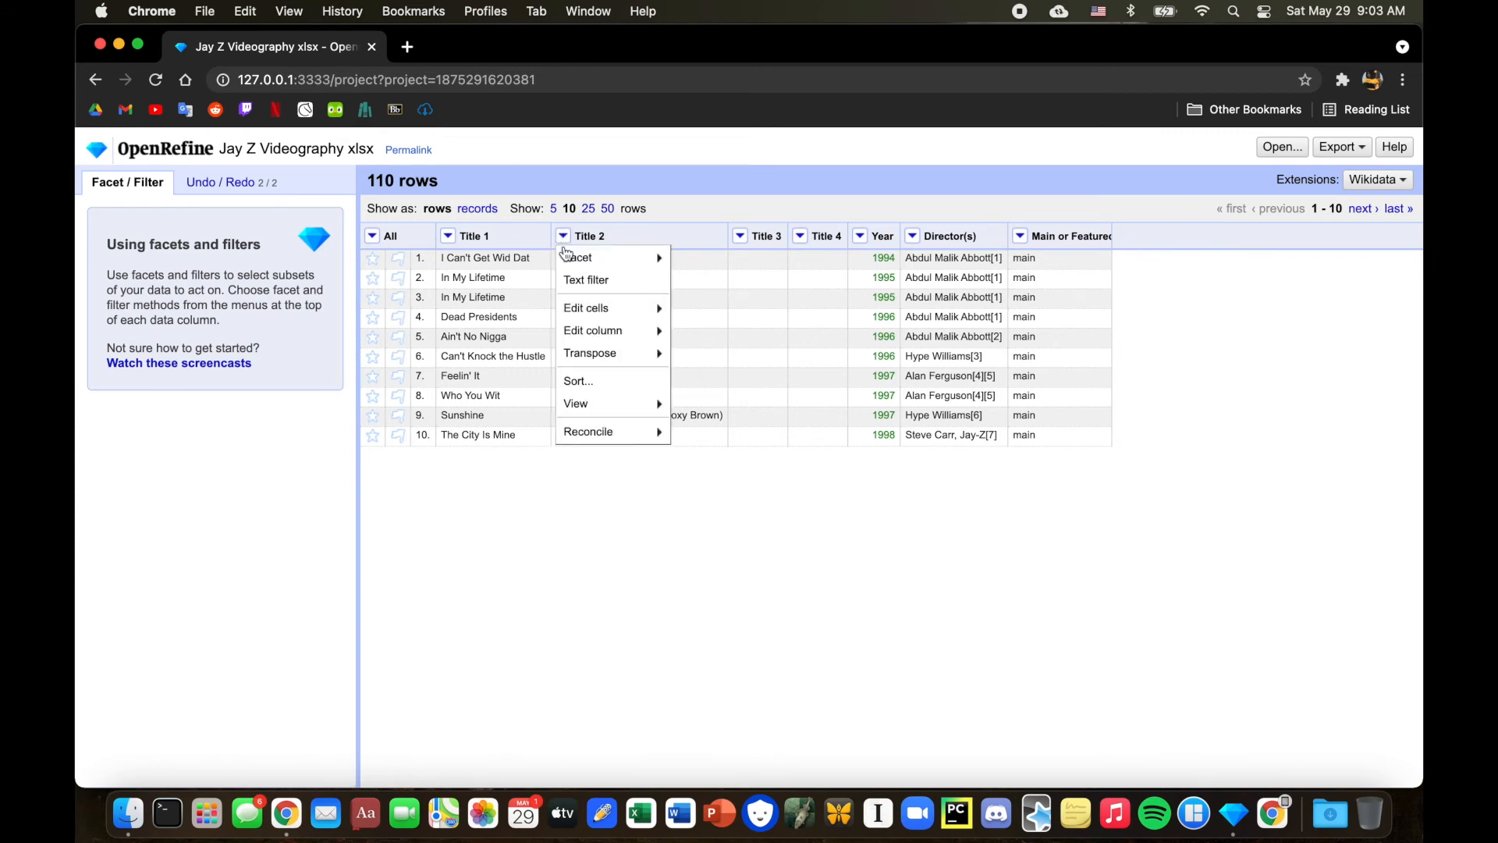
mouse_move(605, 330)
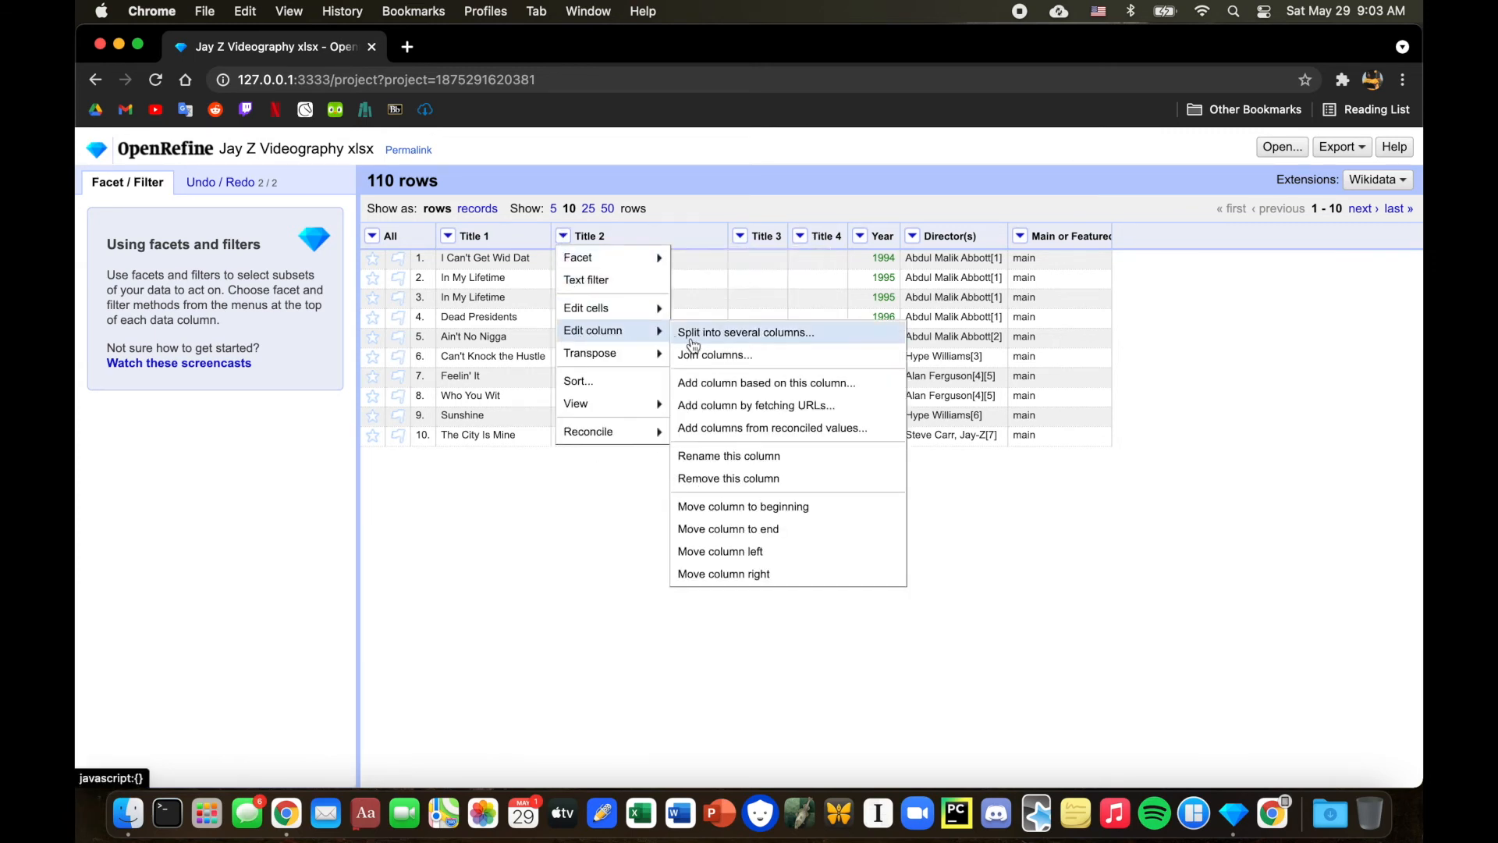
click(730, 456)
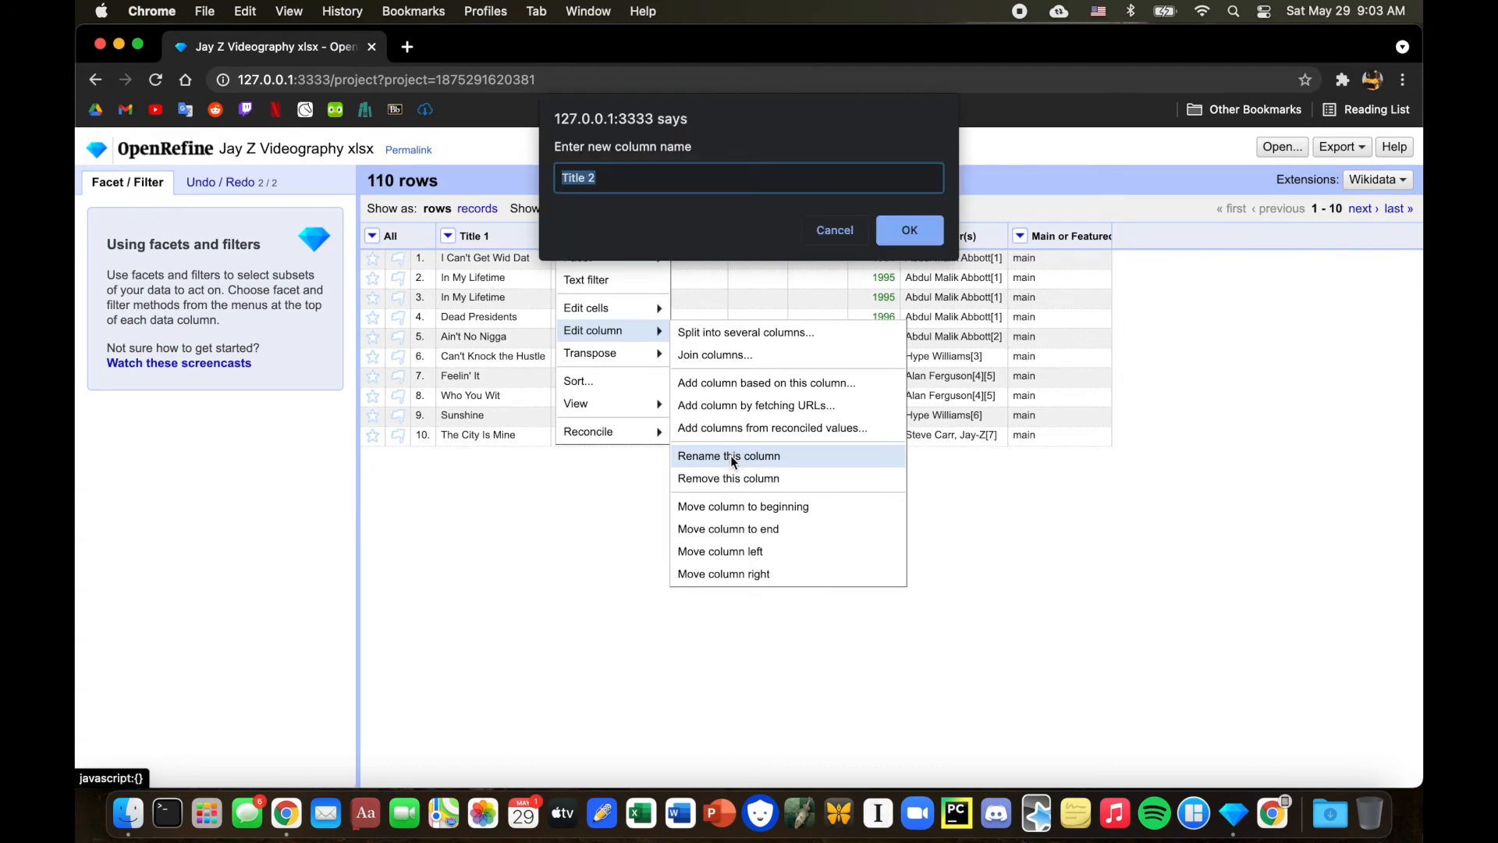
text(Fea)
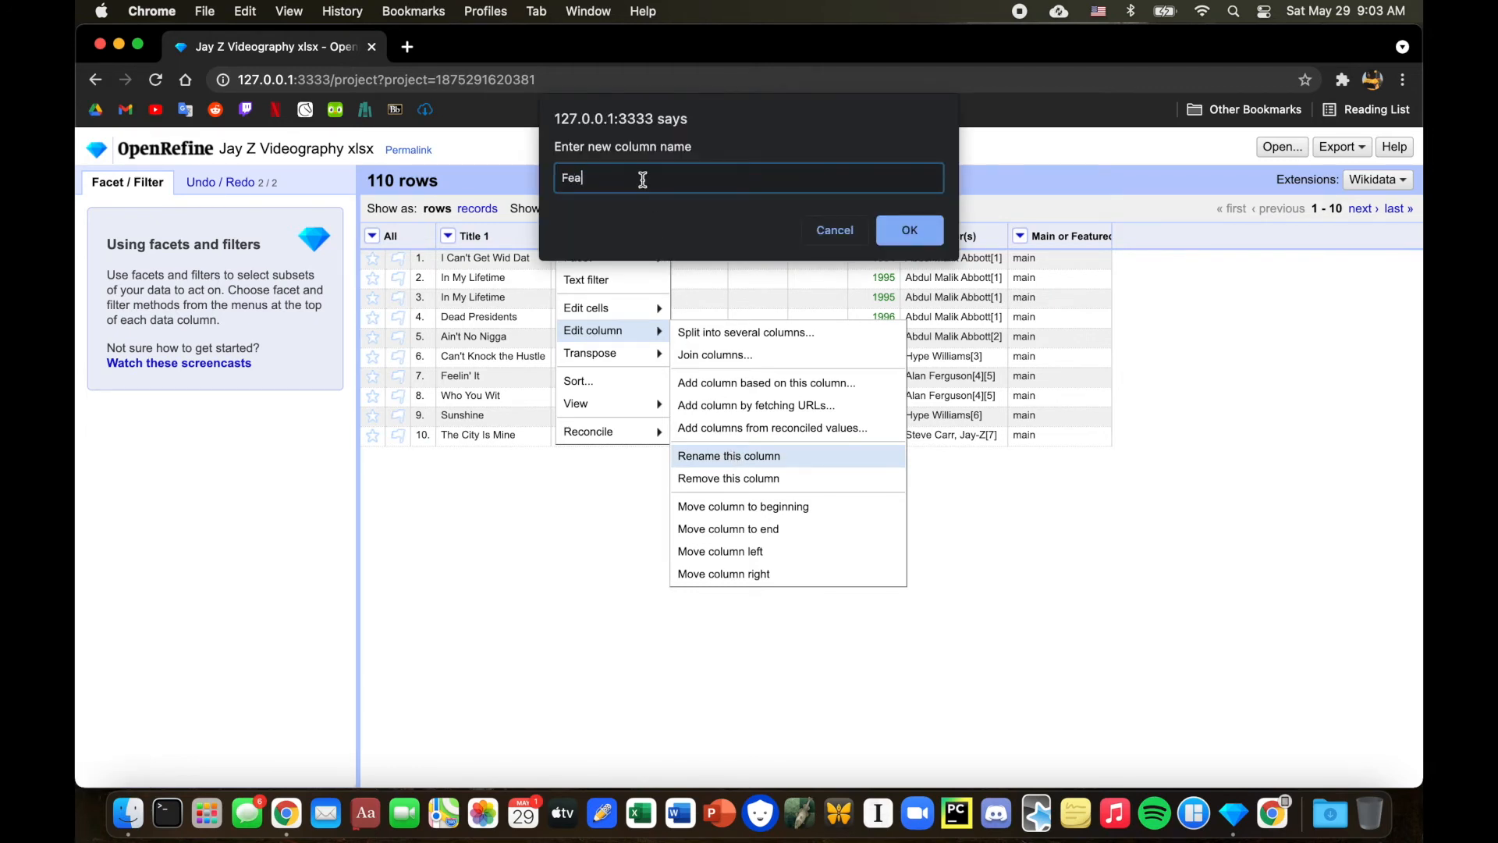
text(tured Artist)
key(Return)
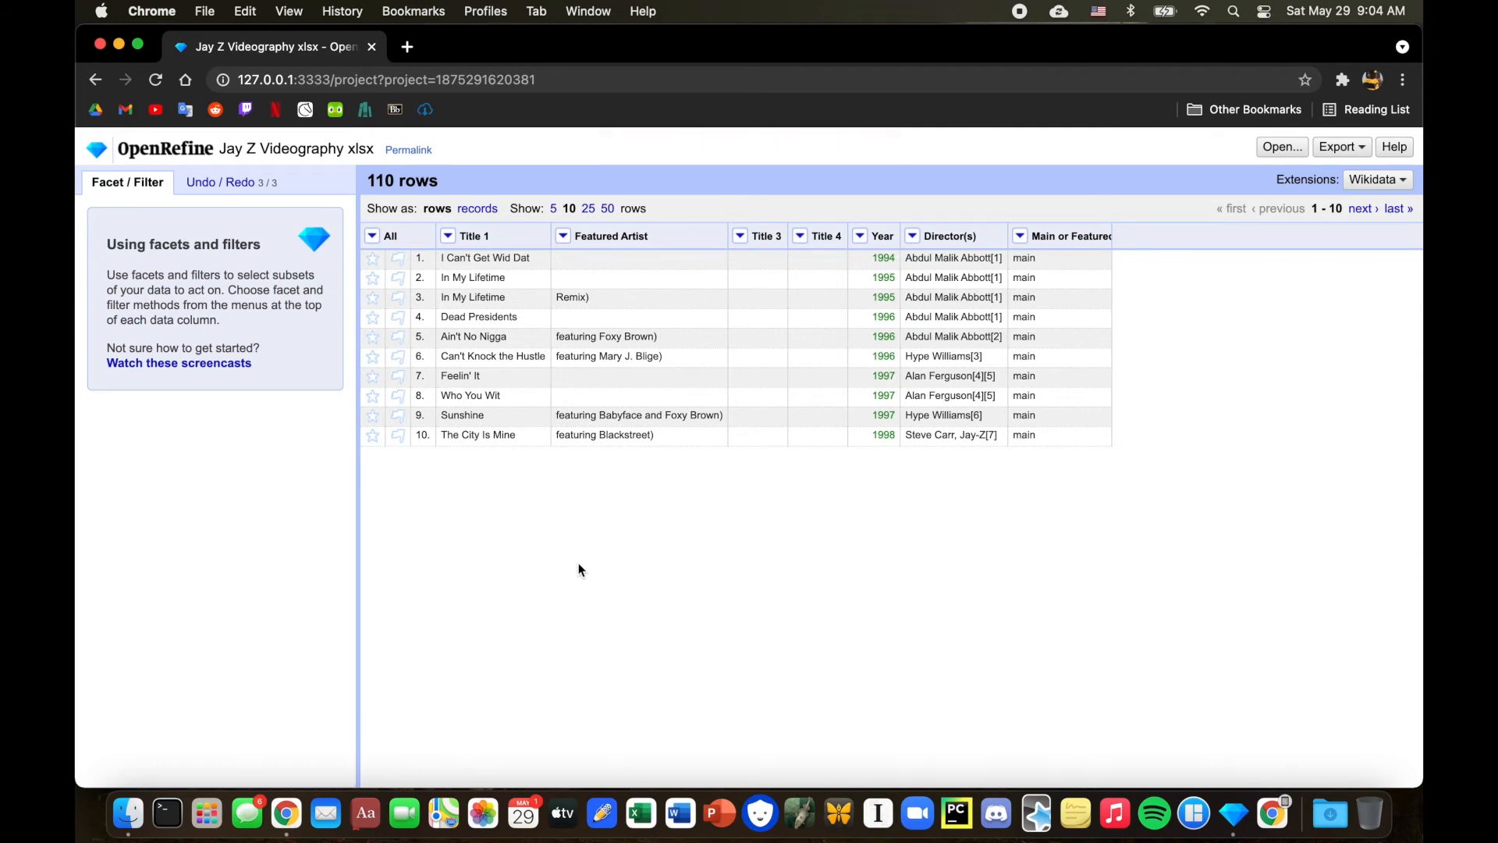
Replace every closing parenthesis ) in the Featured Artist column with nothing.
click(563, 236)
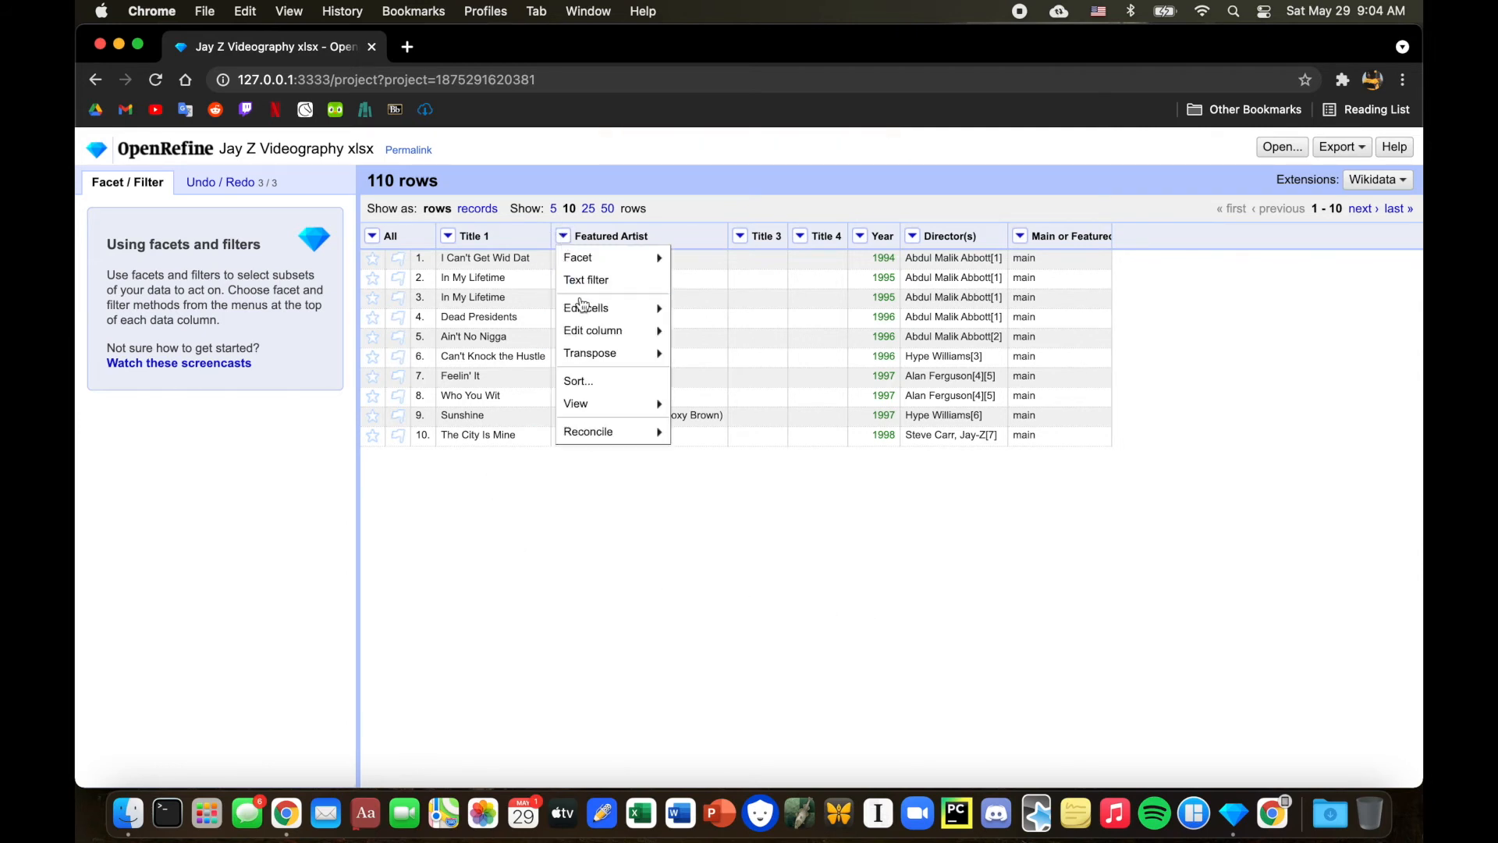
mouse_move(582, 312)
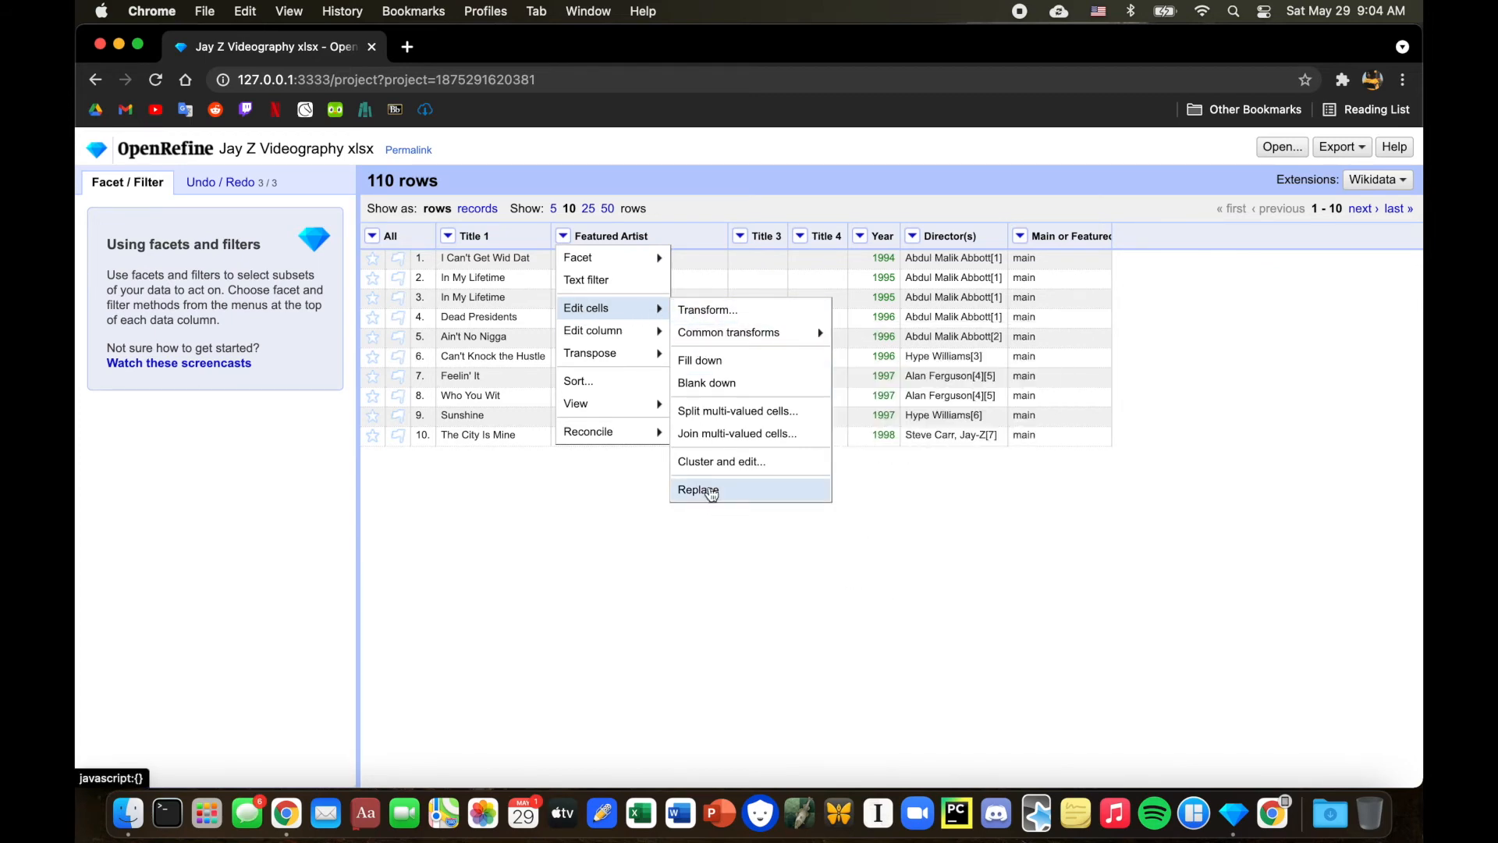
click(706, 489)
text())
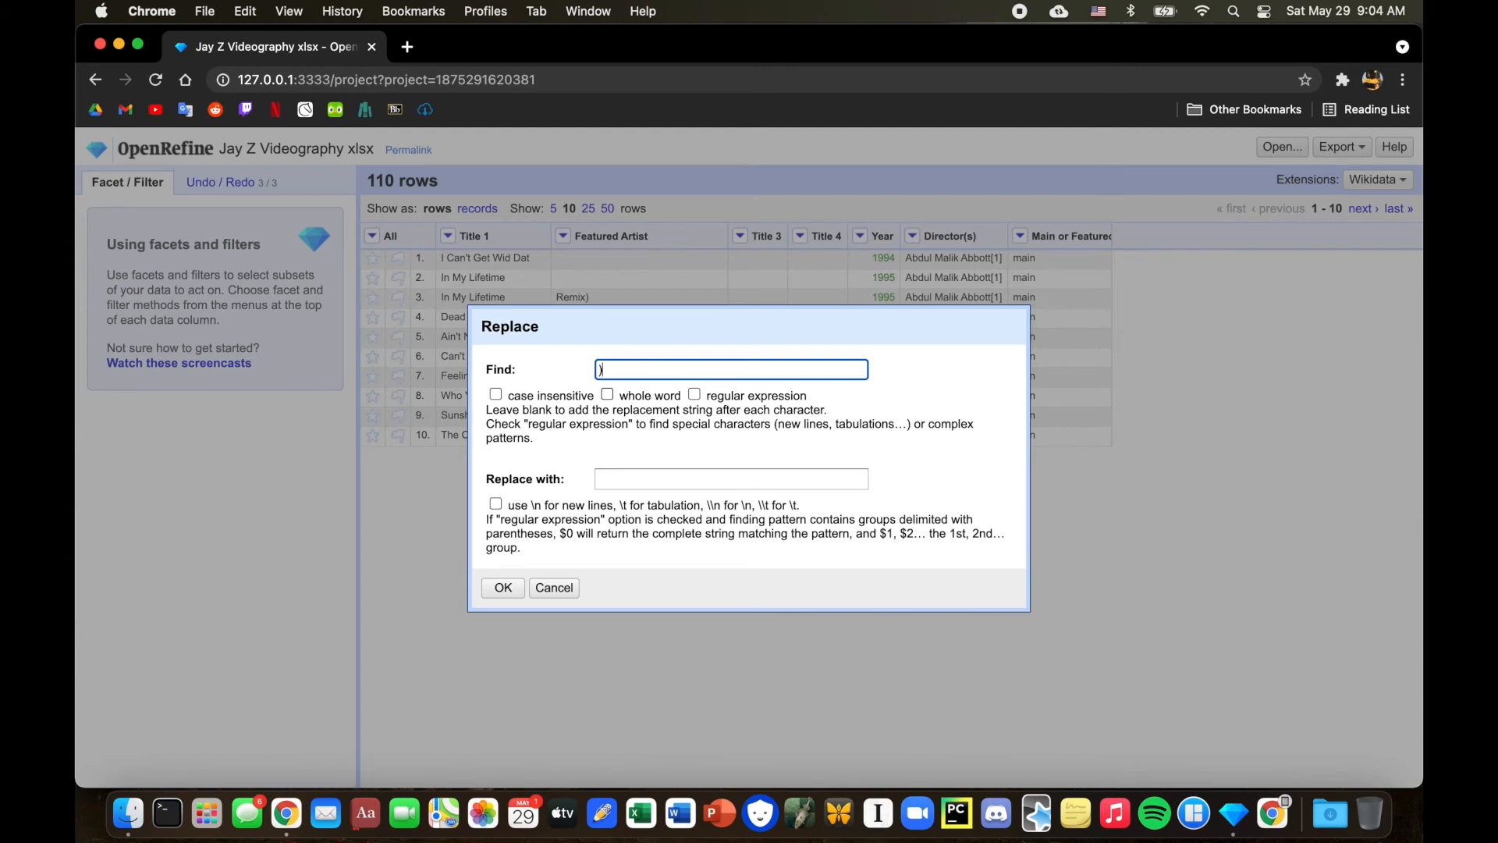
click(496, 587)
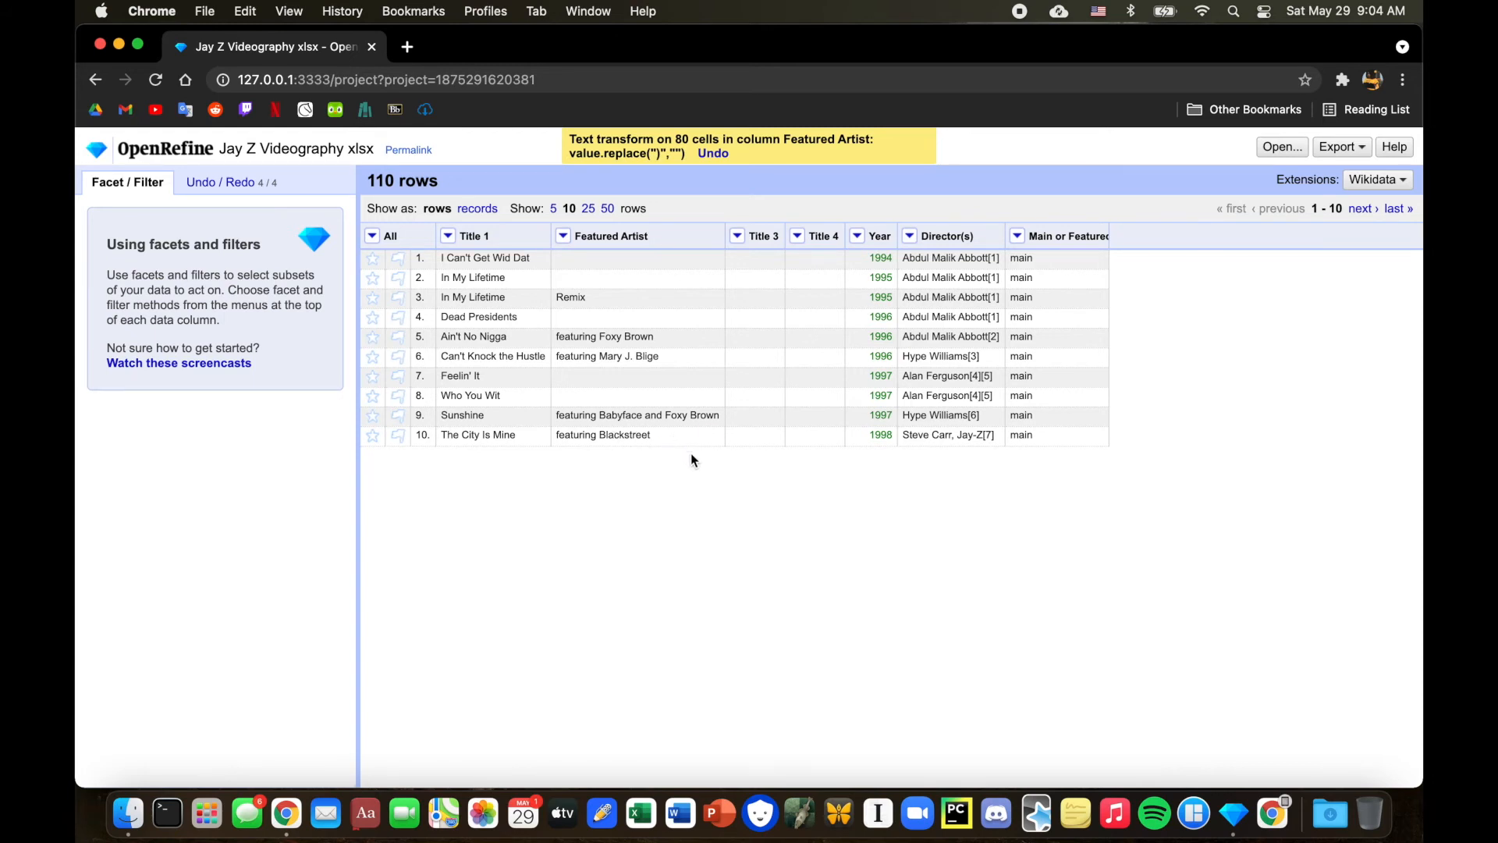
Replace the word featuring in the Featured Artist column with nothing.
click(563, 235)
mouse_move(579, 308)
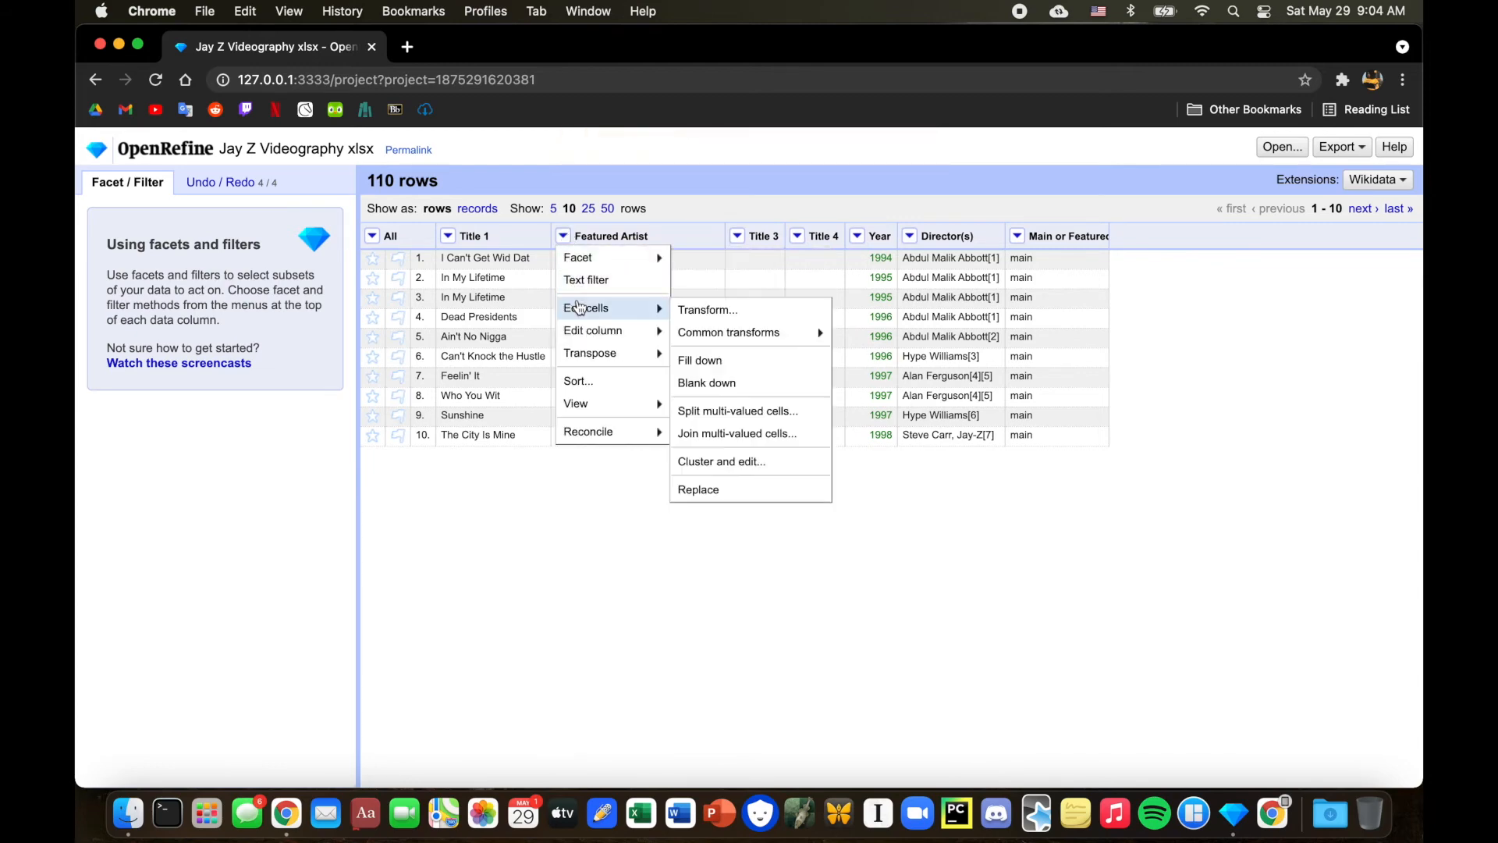
mouse_move(705, 330)
click(710, 489)
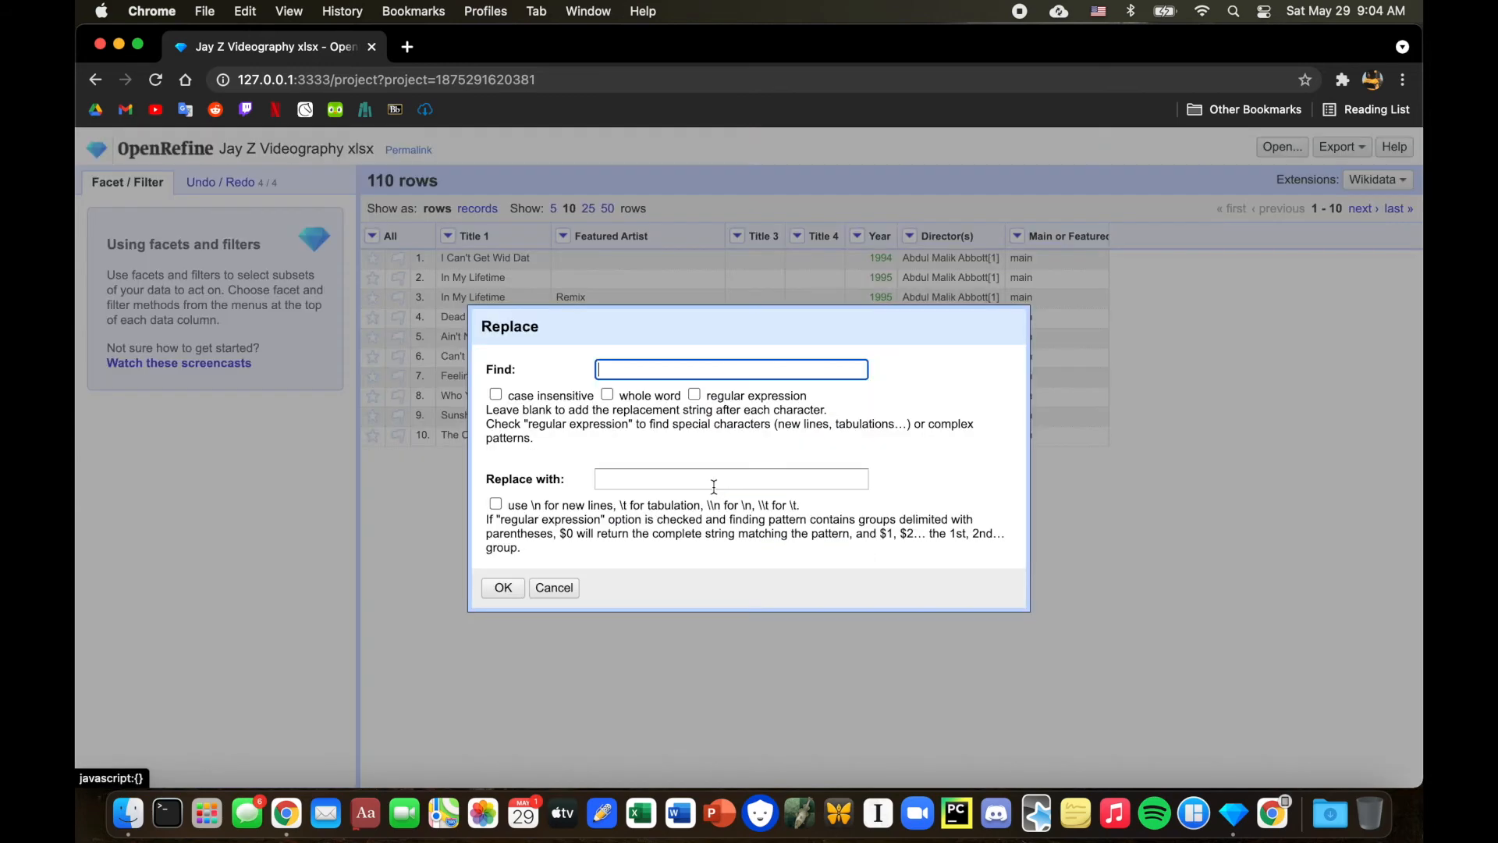
text(featuring)
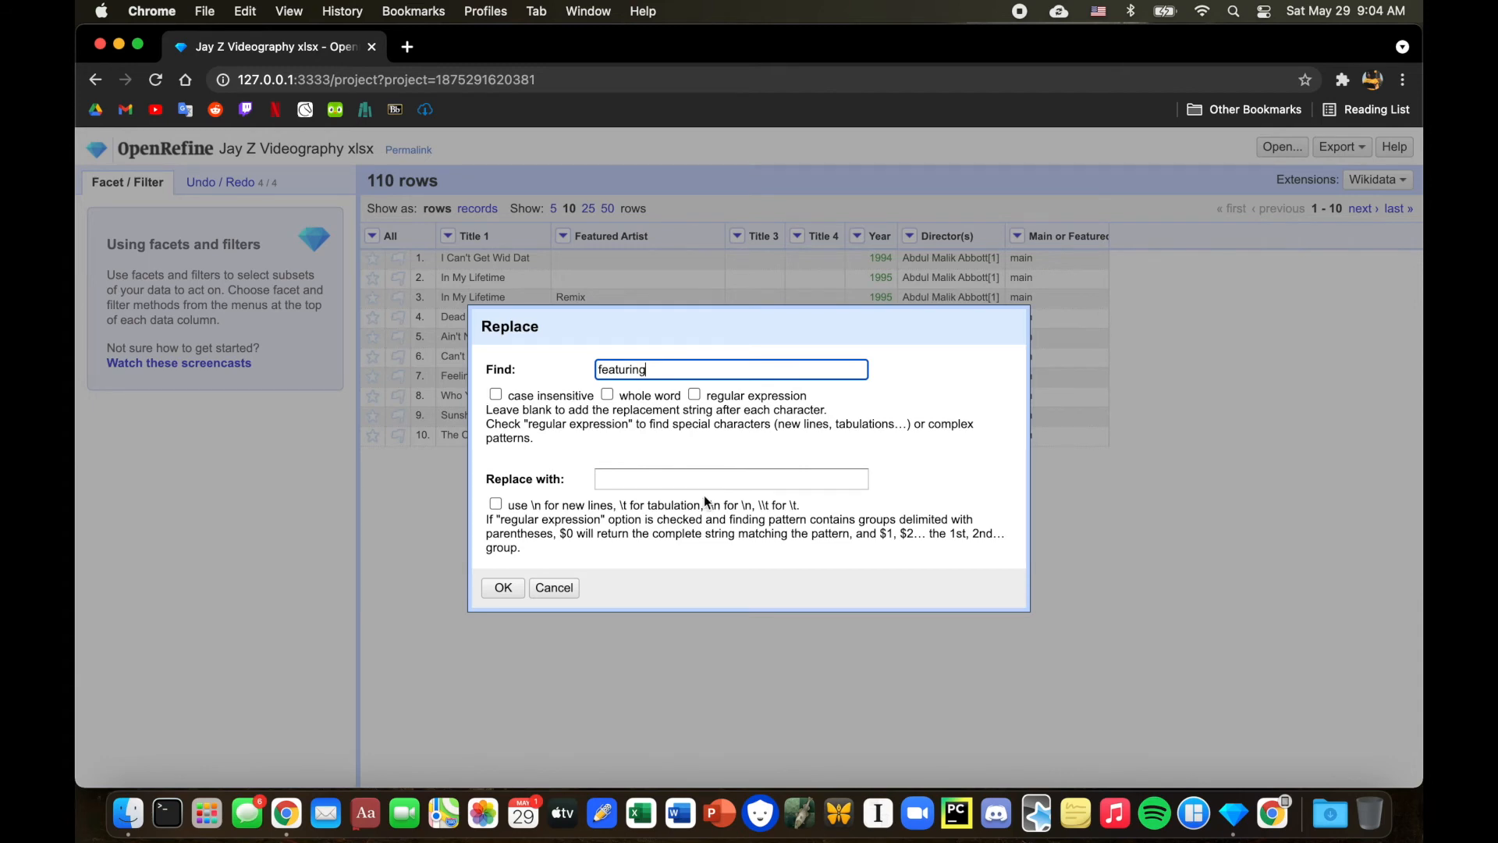
click(499, 589)
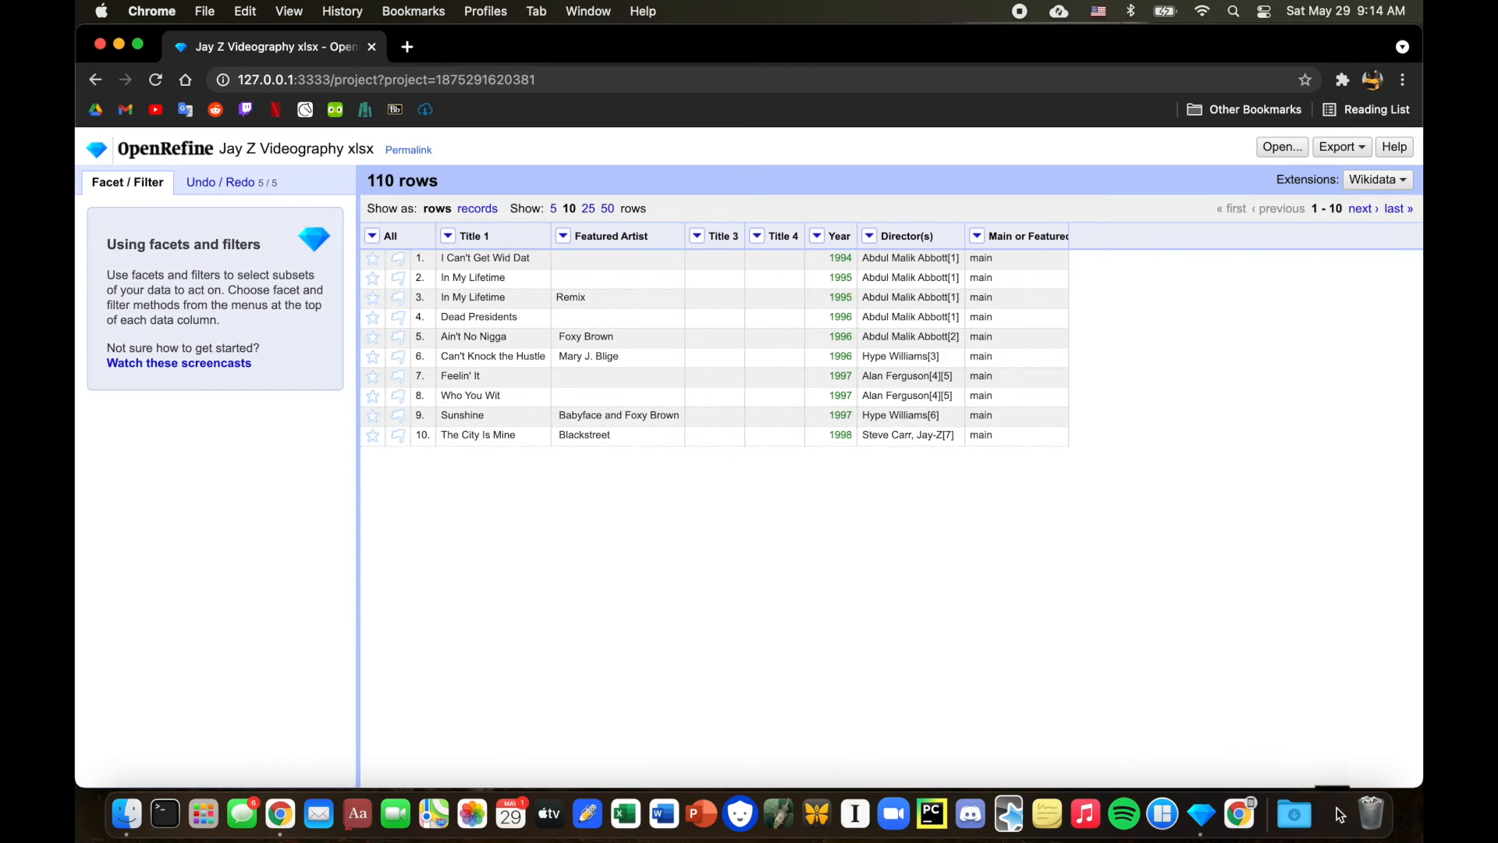
Check the director citation note on the Jay-Z videography Wikipedia page, then return to the project.
click(1337, 811)
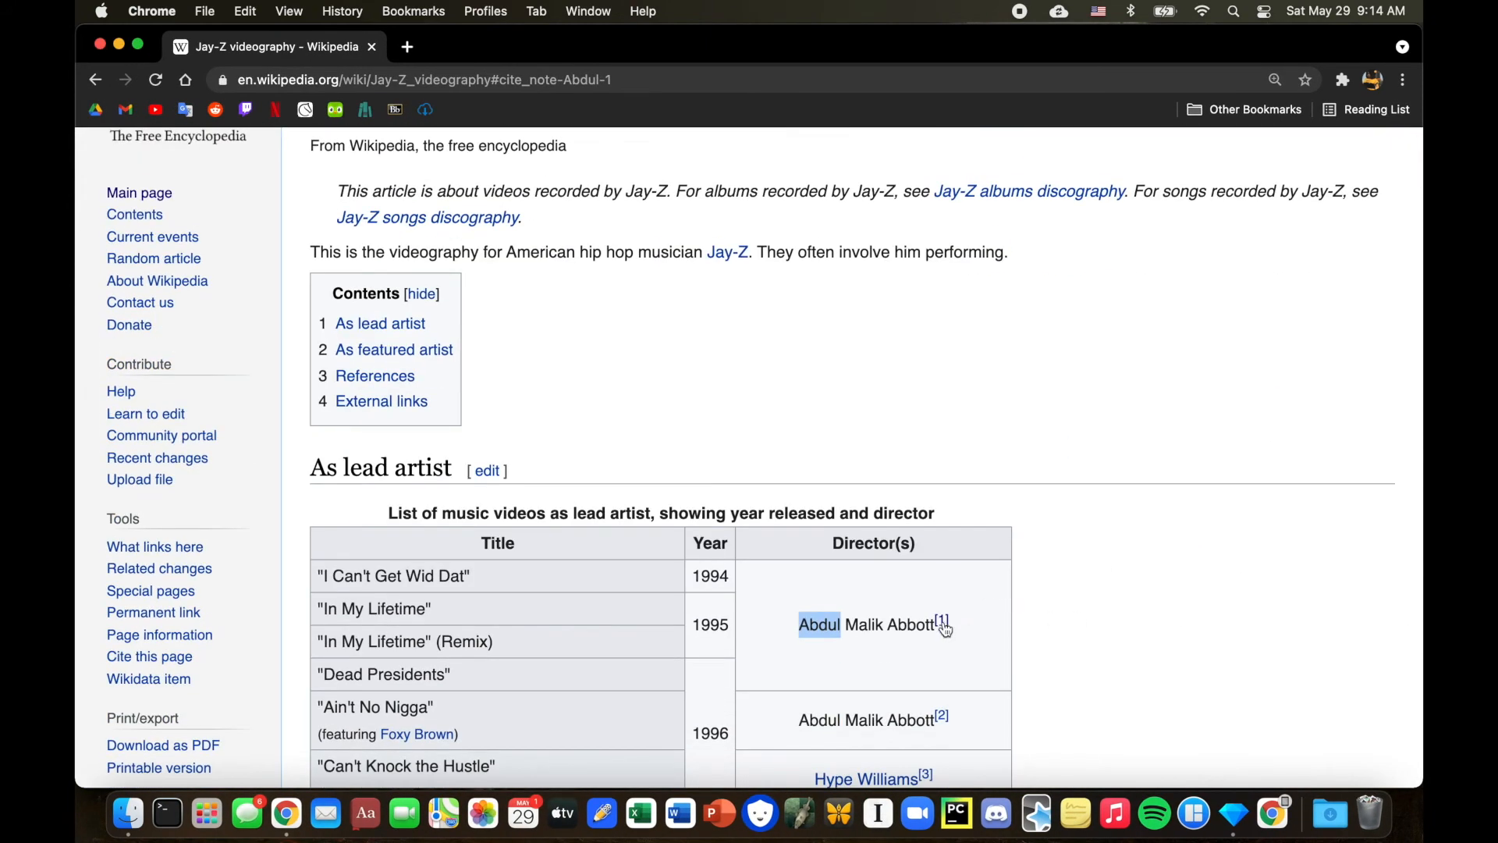
click(942, 621)
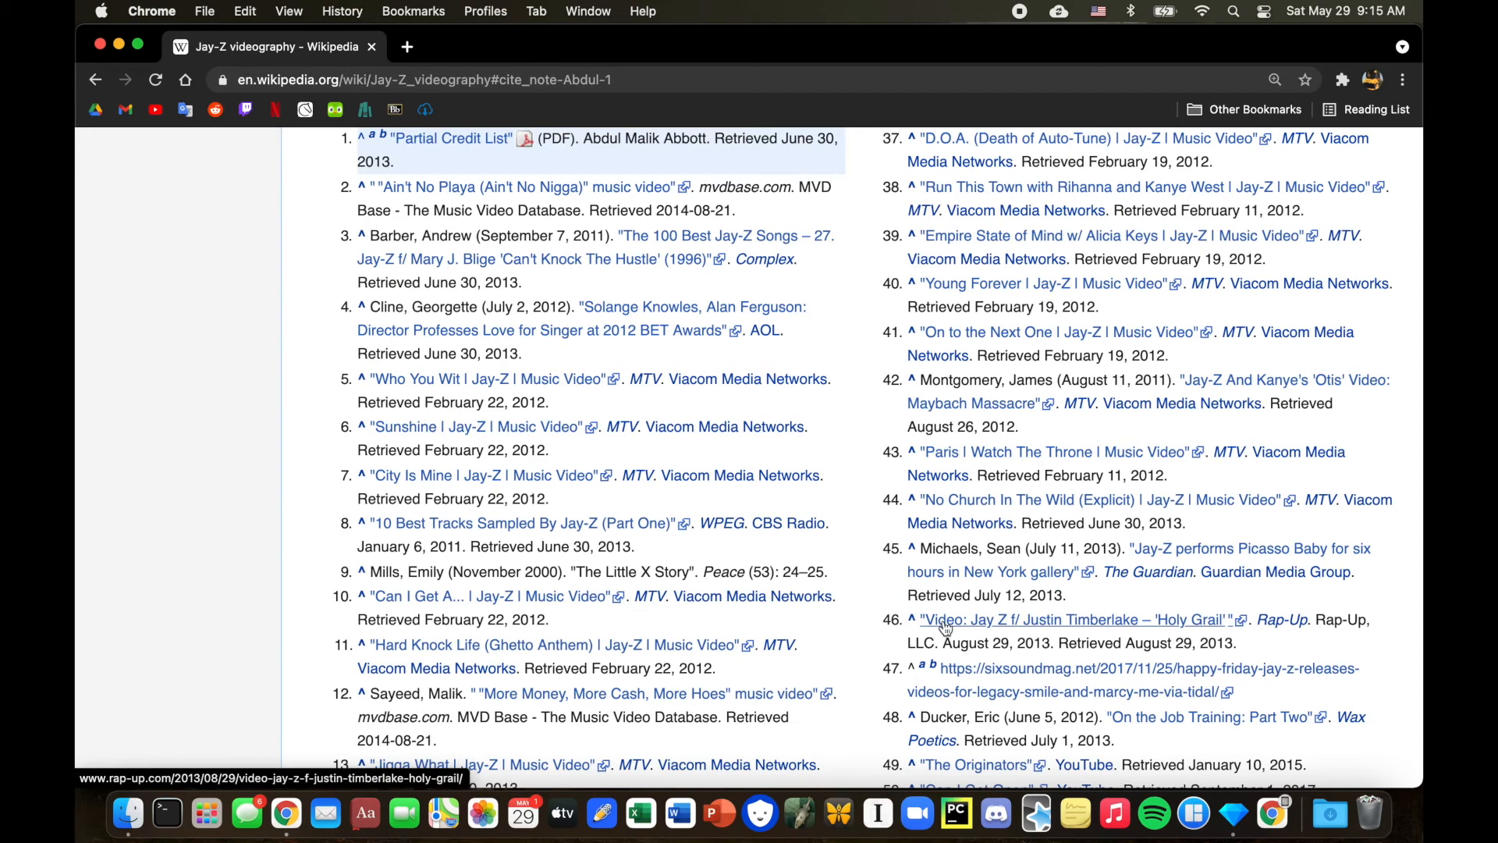
click(118, 46)
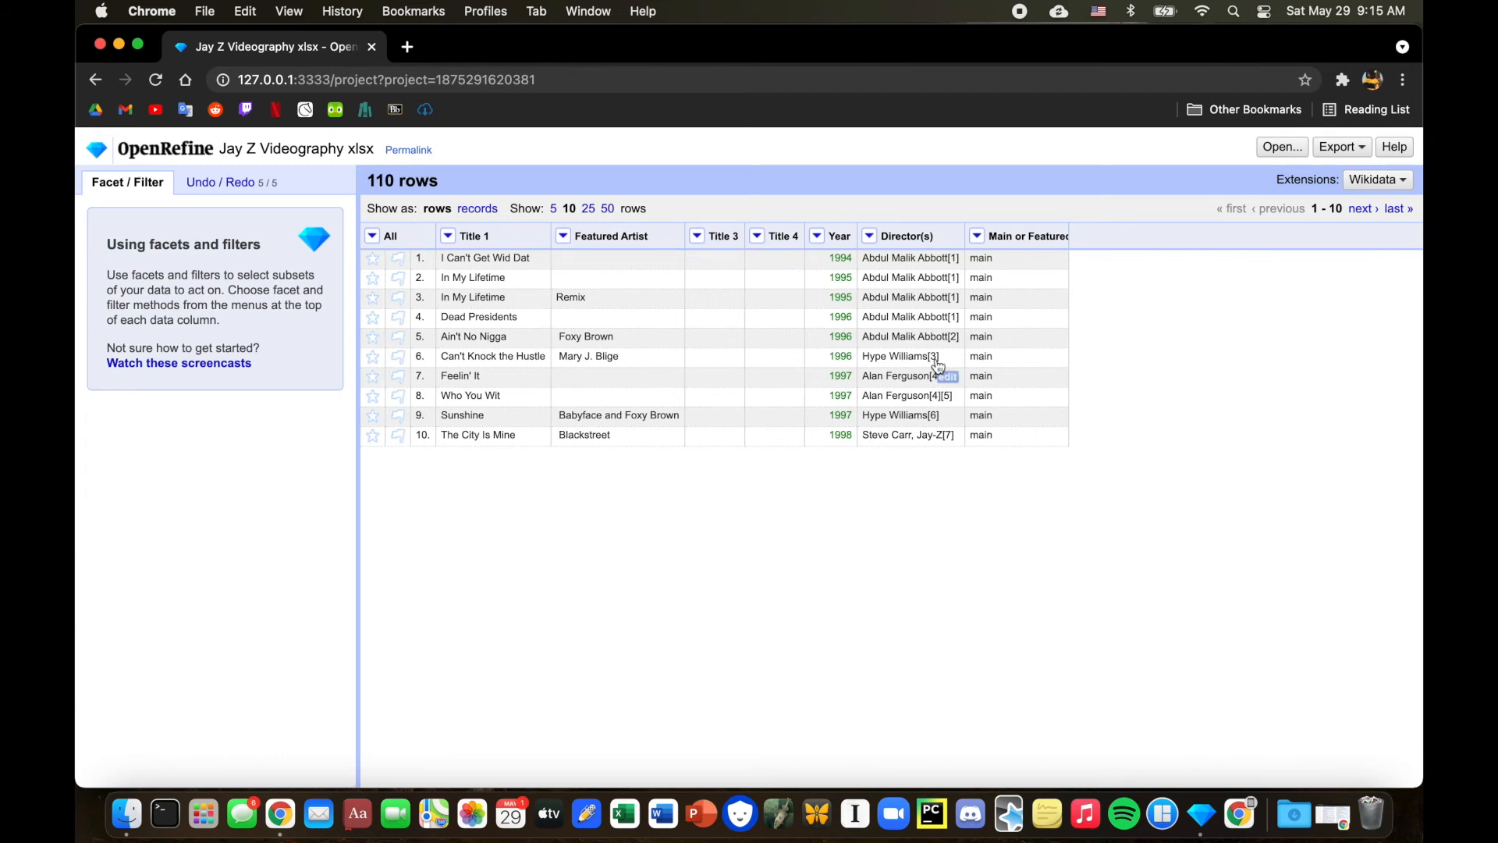
Split the Director(s) column into several columns using [ as the separator.
click(869, 236)
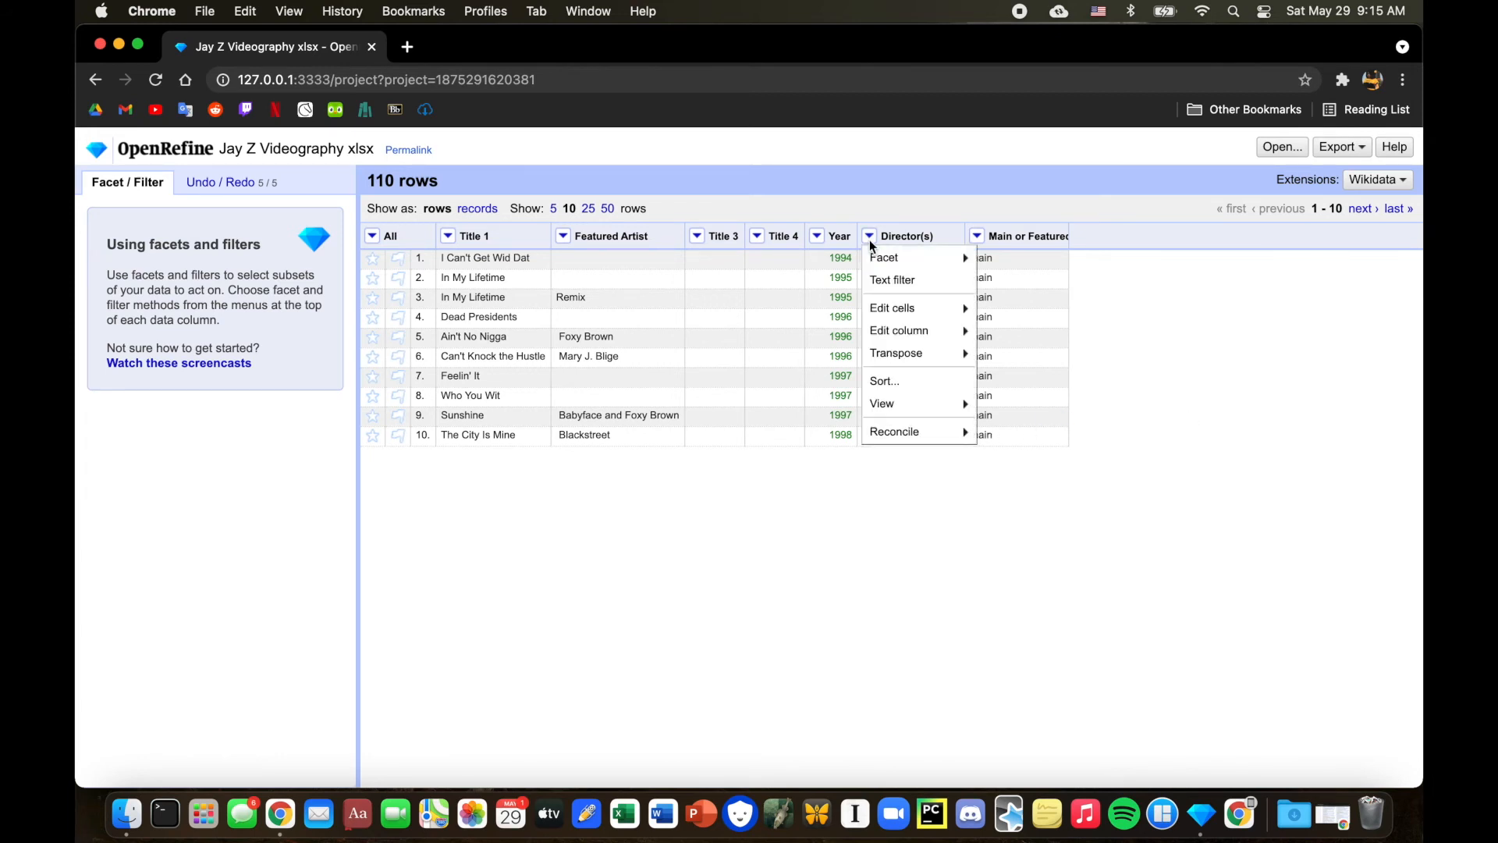
mouse_move(936, 331)
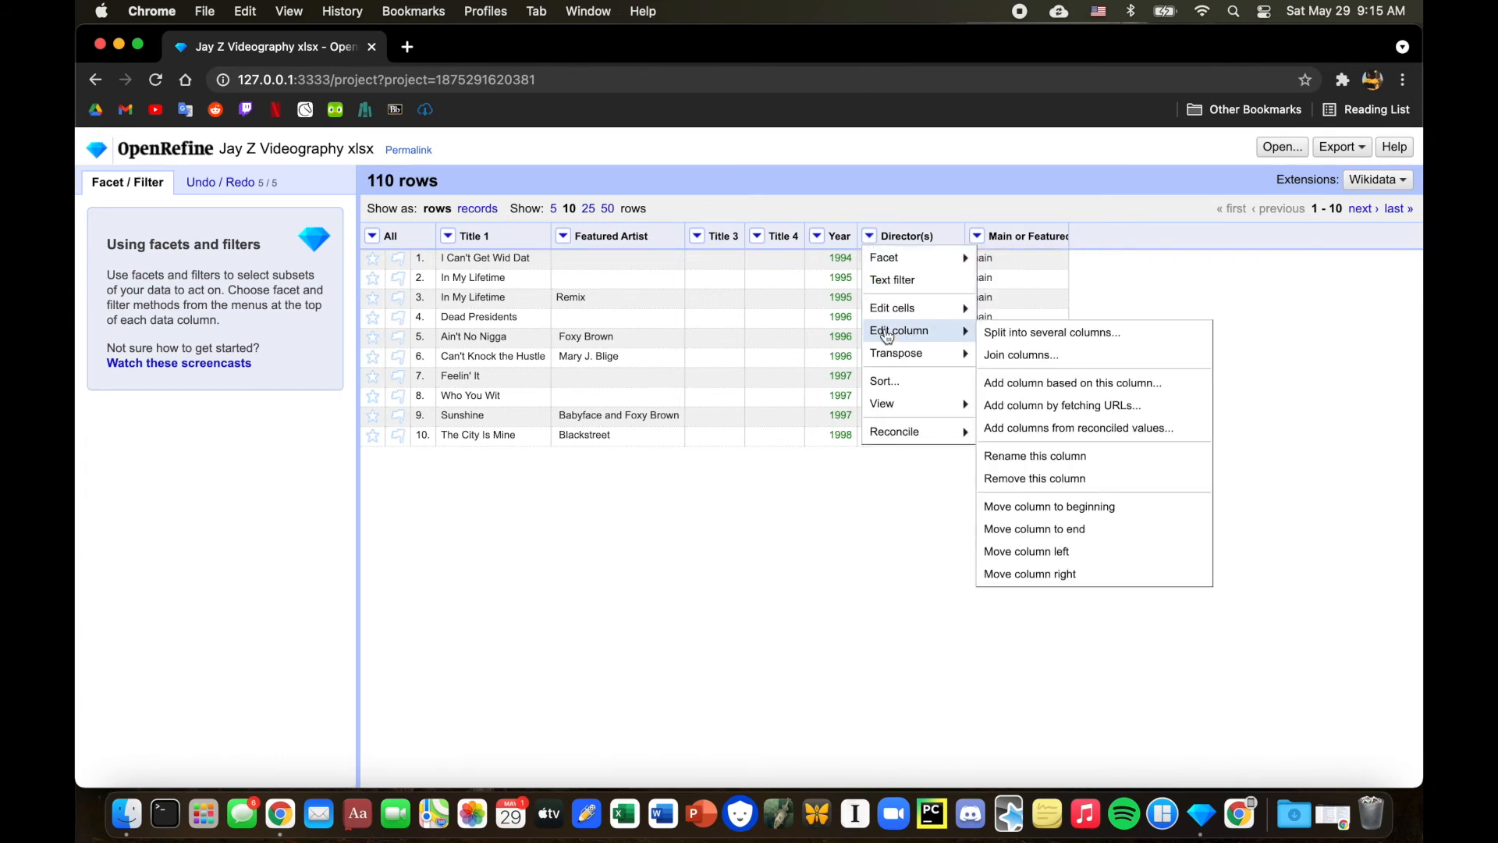
click(992, 336)
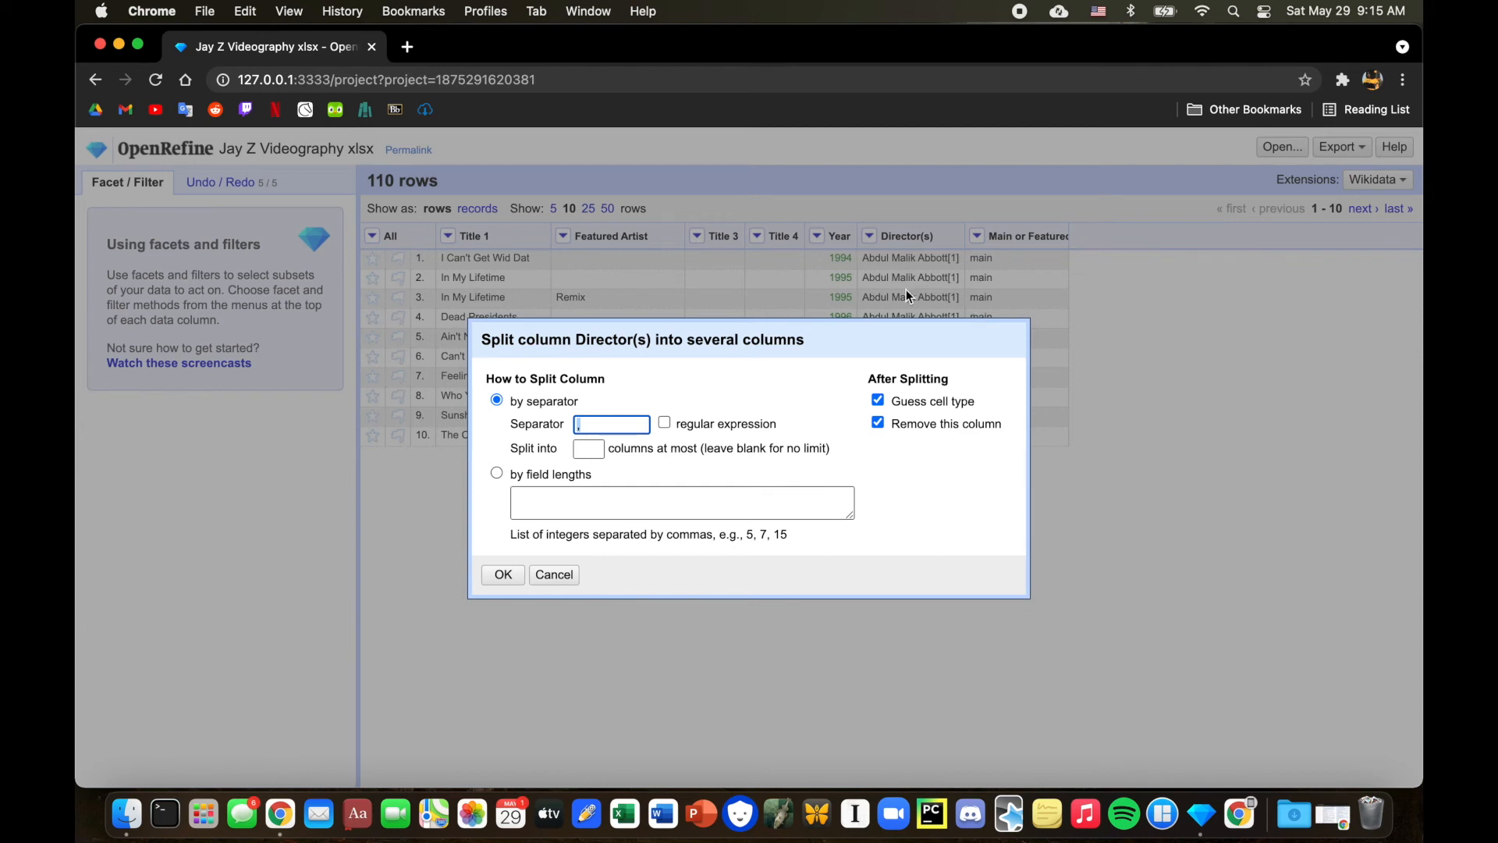
text([)
click(500, 578)
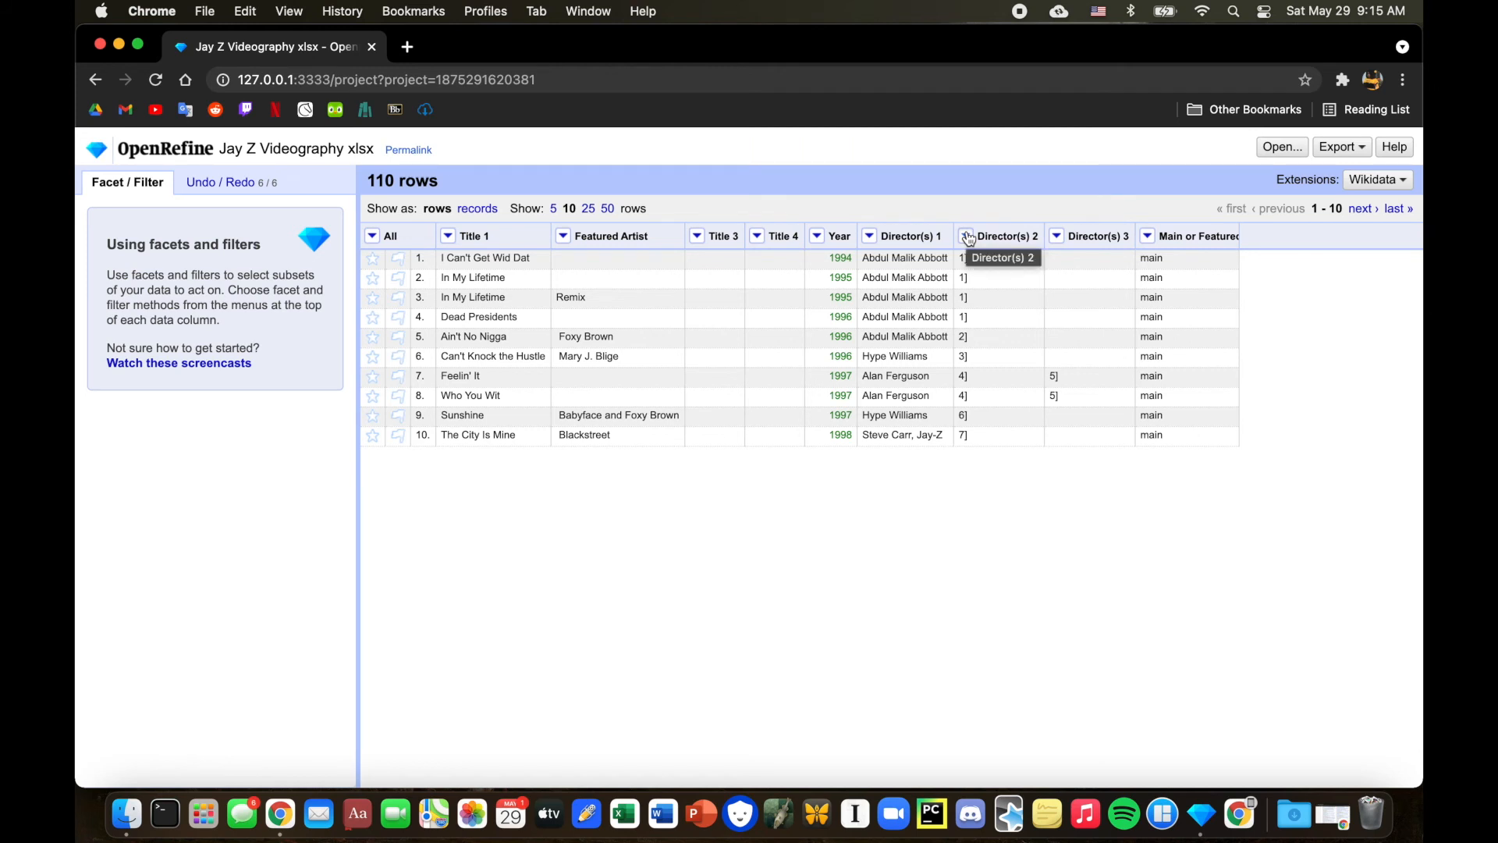
Remove the Director(s) 2 and Director(s) 3 columns holding the citation numbers.
click(967, 236)
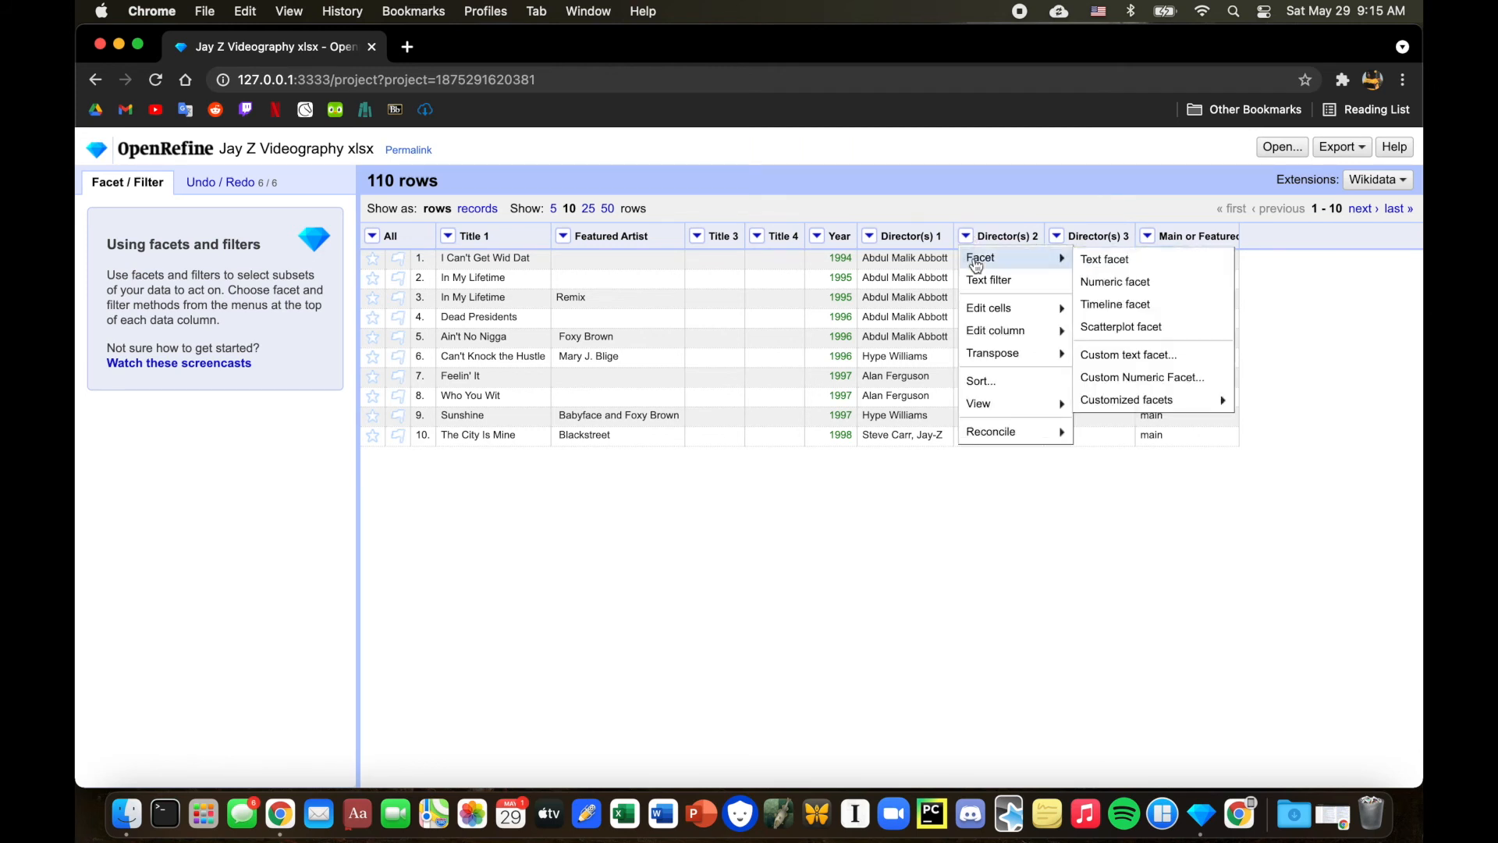
mouse_move(1006, 331)
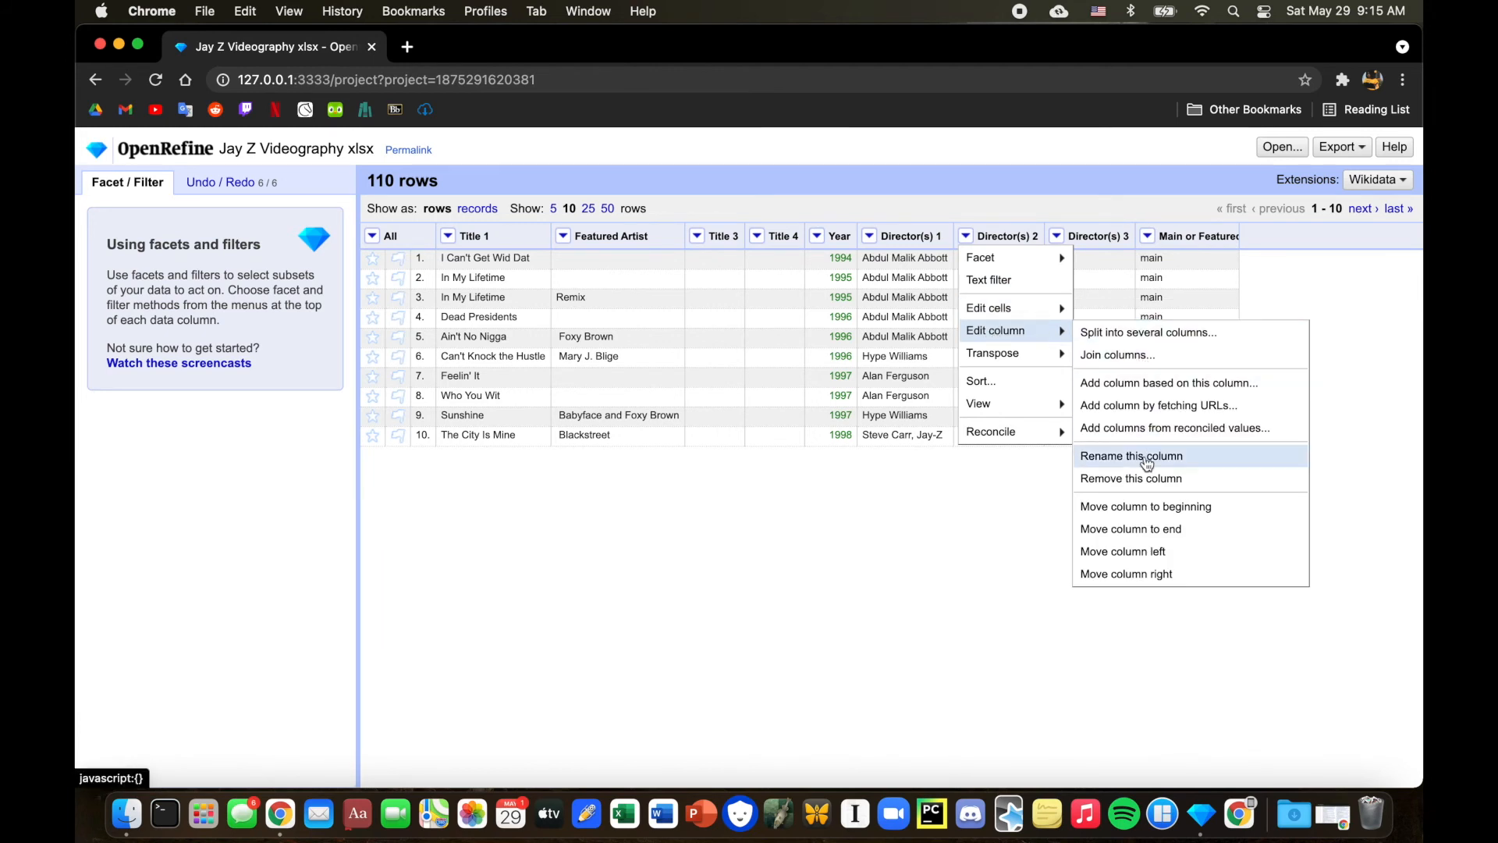
click(1133, 477)
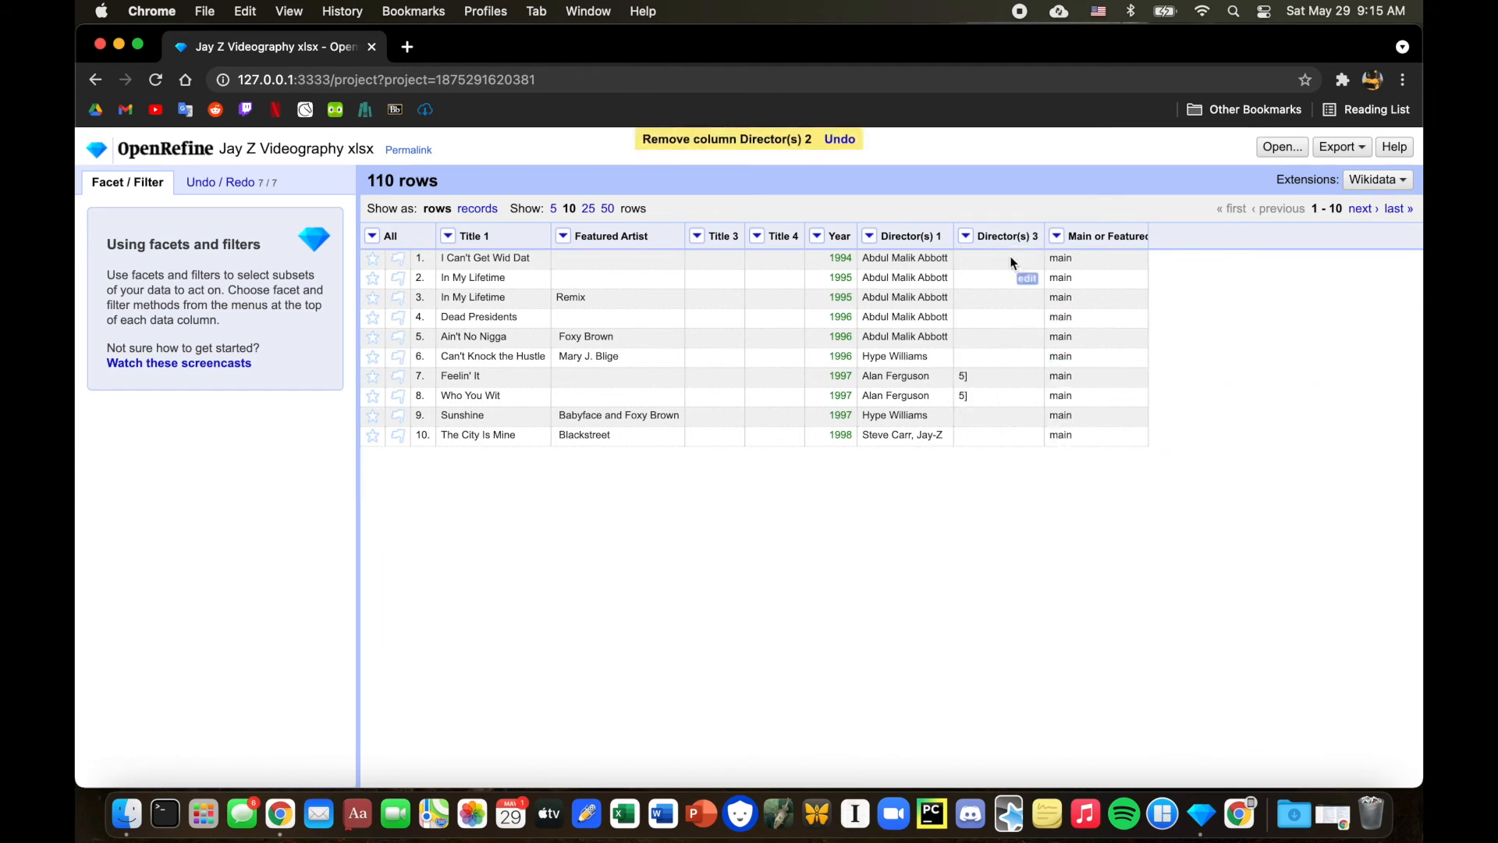
click(966, 236)
mouse_move(976, 336)
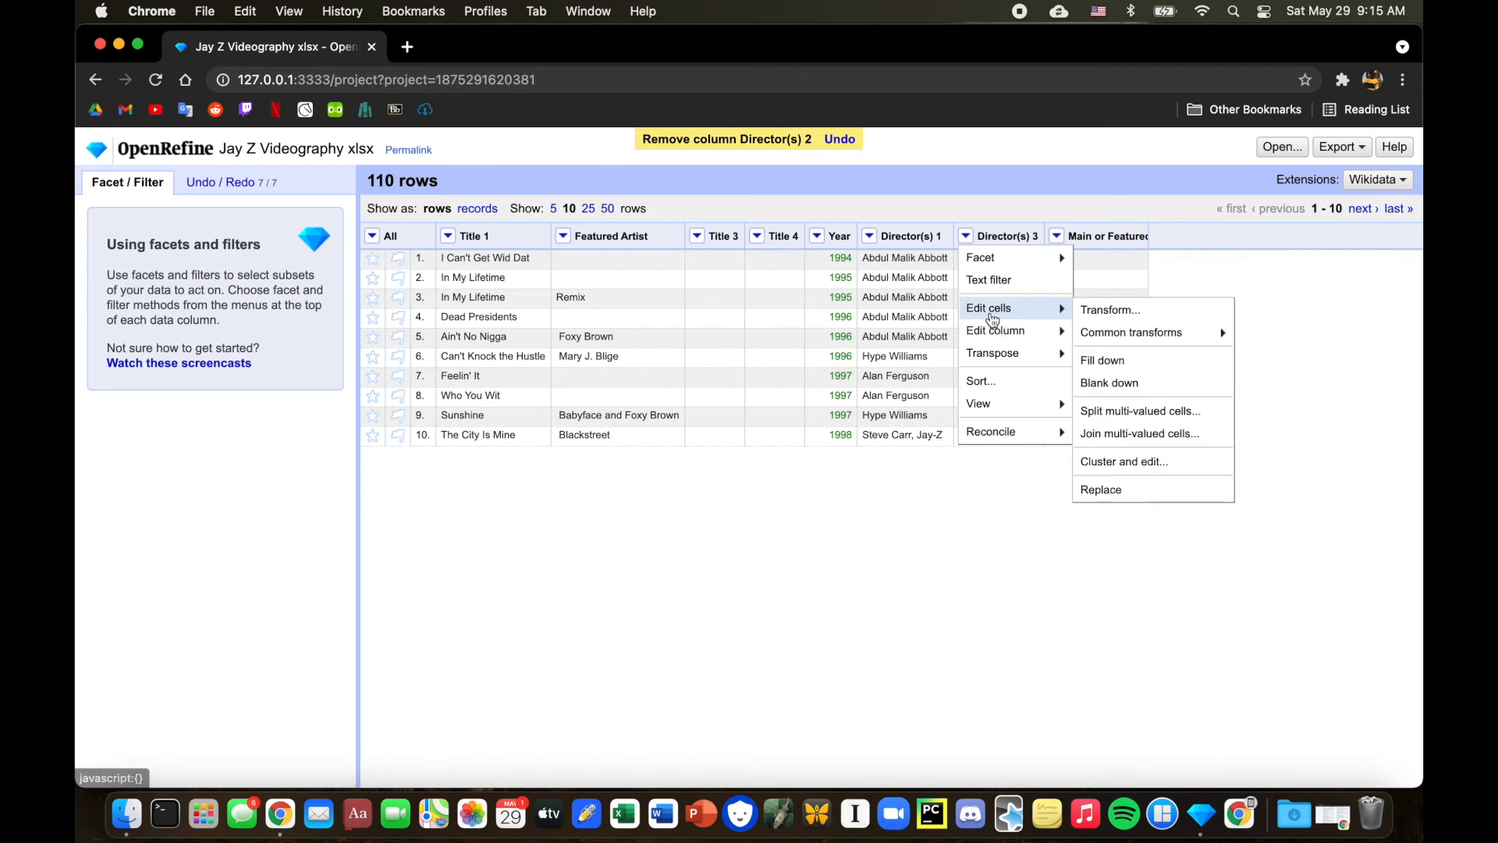
click(1156, 478)
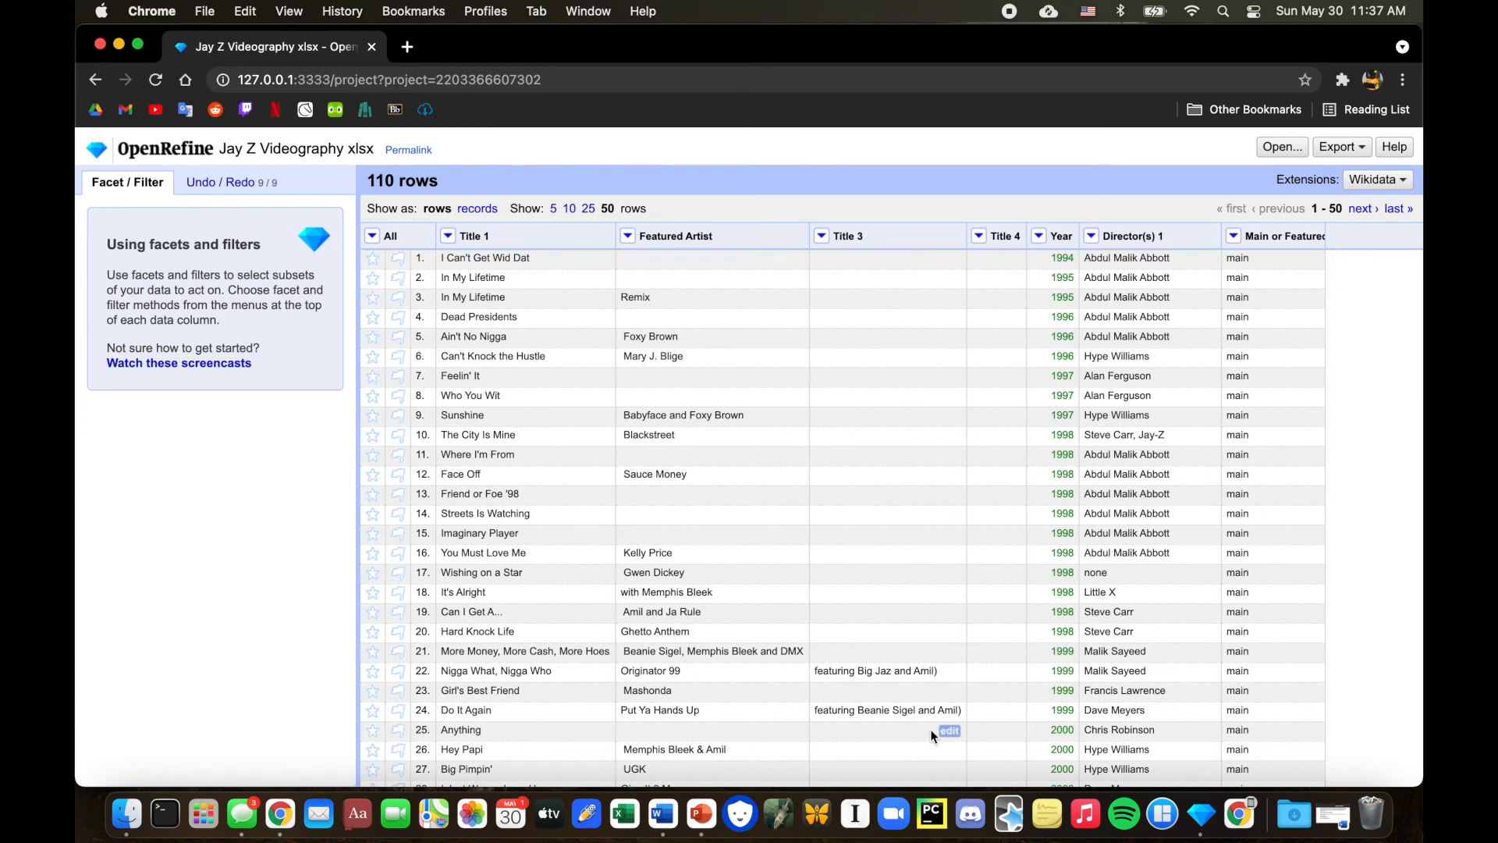
Trim leading and trailing whitespace from the Title 1 column.
click(448, 235)
mouse_move(464, 314)
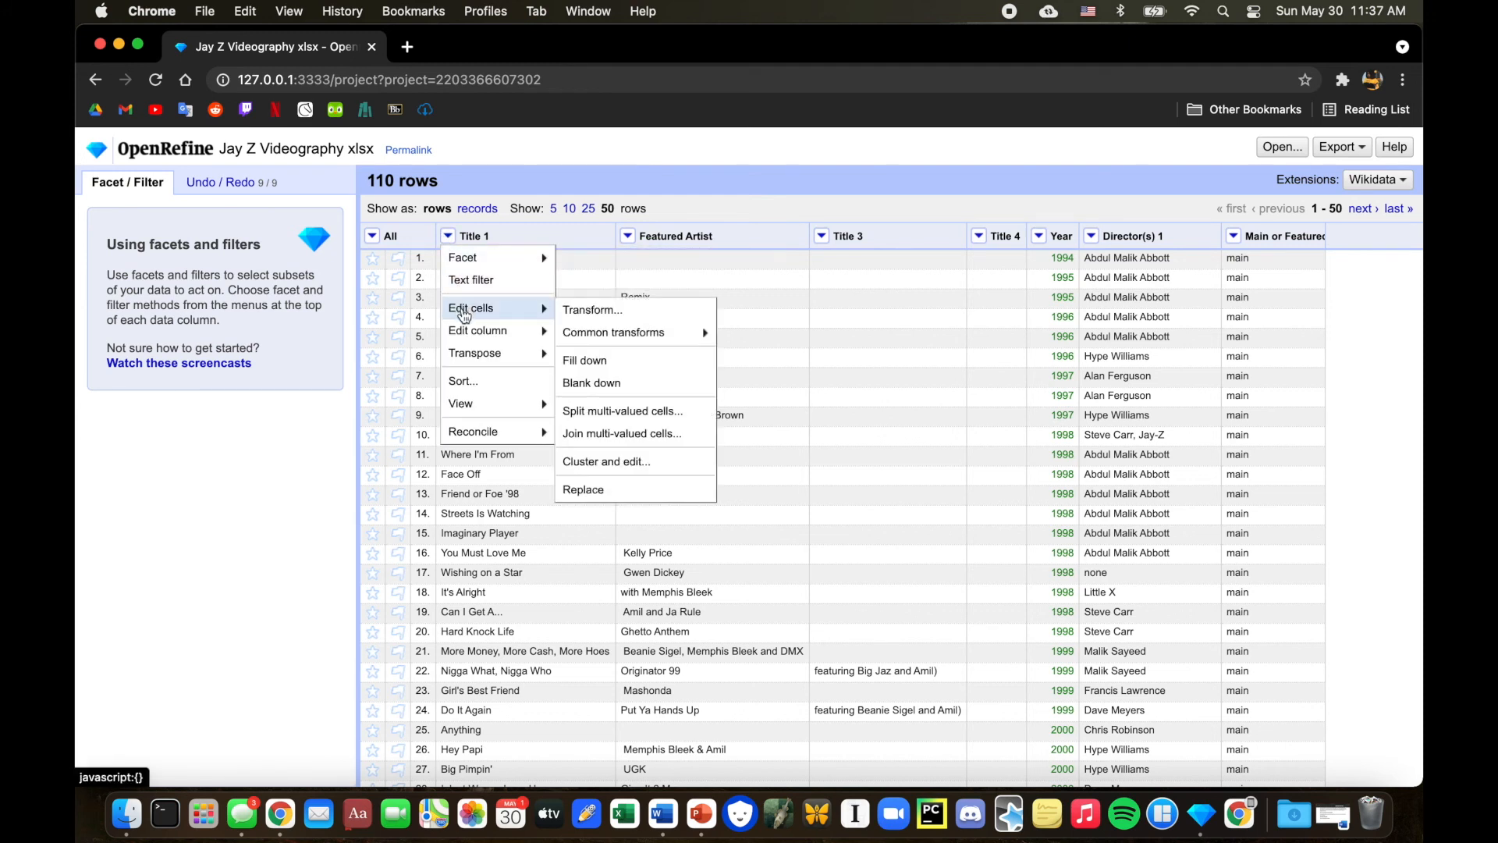
mouse_move(590, 334)
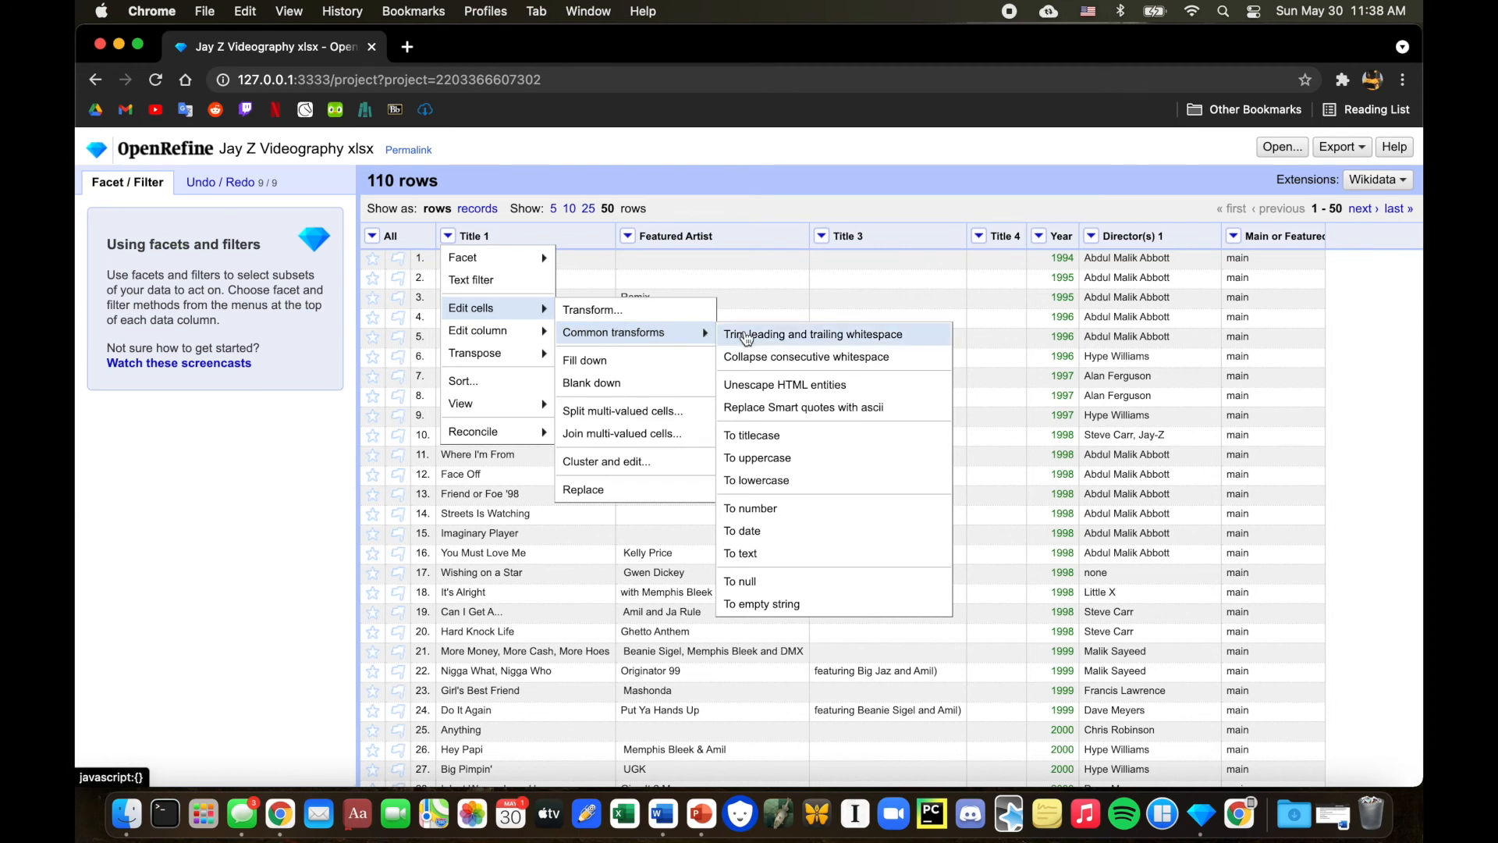
click(746, 335)
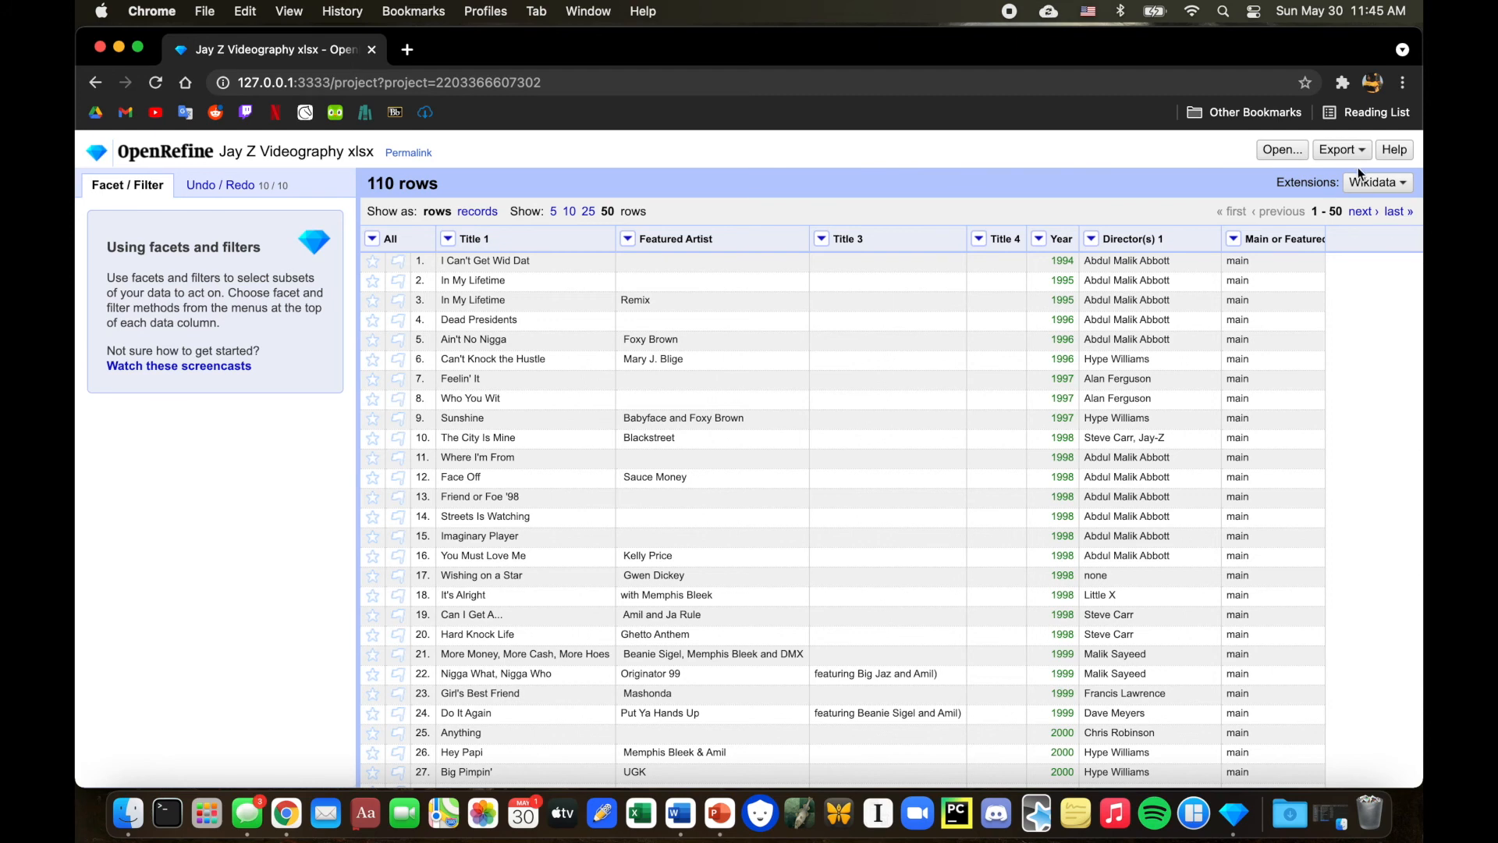
Export the project as an Excel (.xls) file and open the downloaded file.
click(1339, 150)
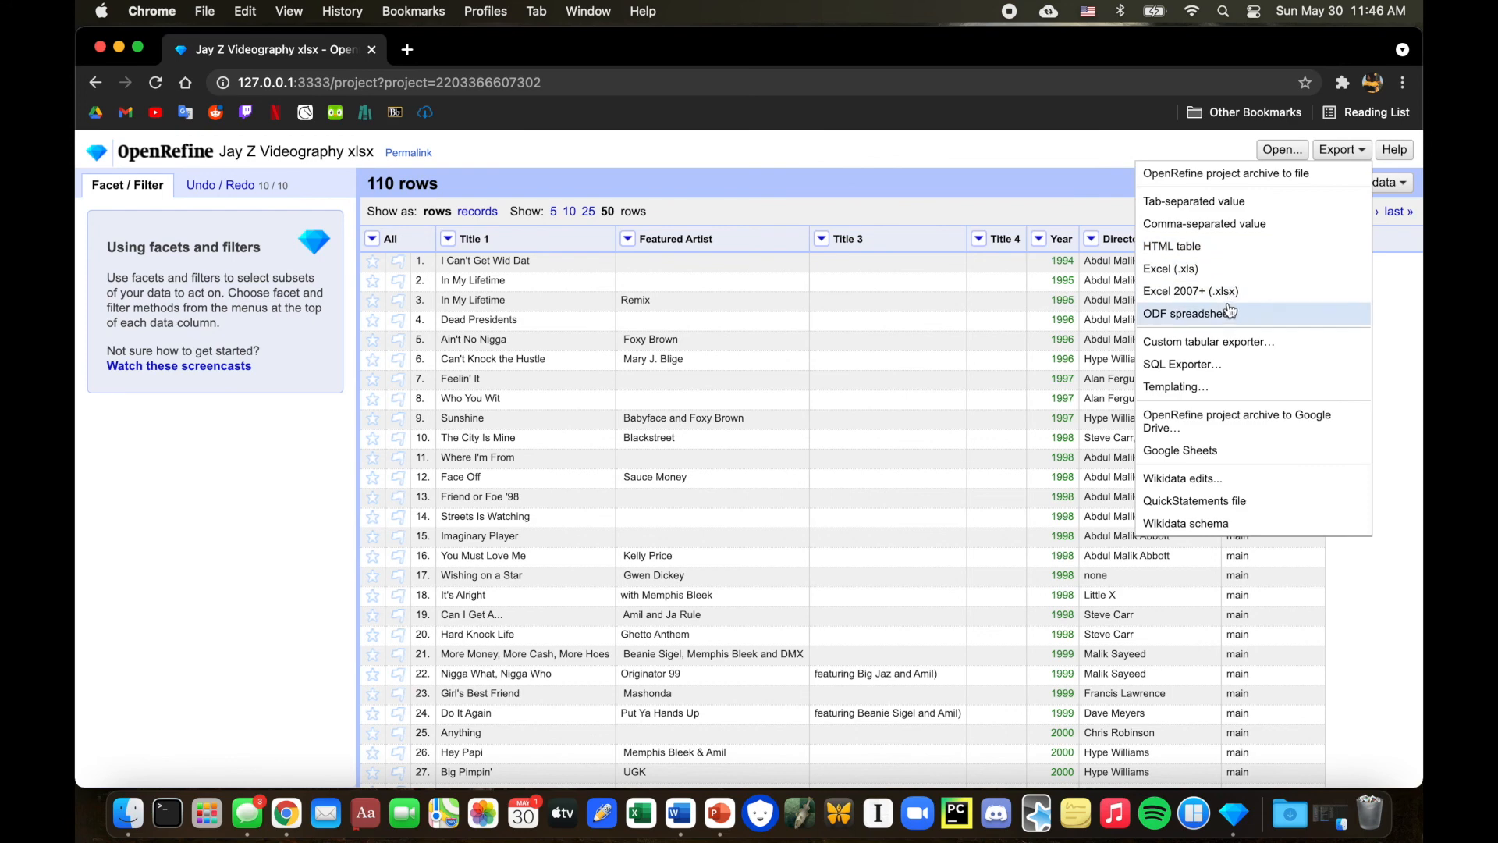
click(1220, 270)
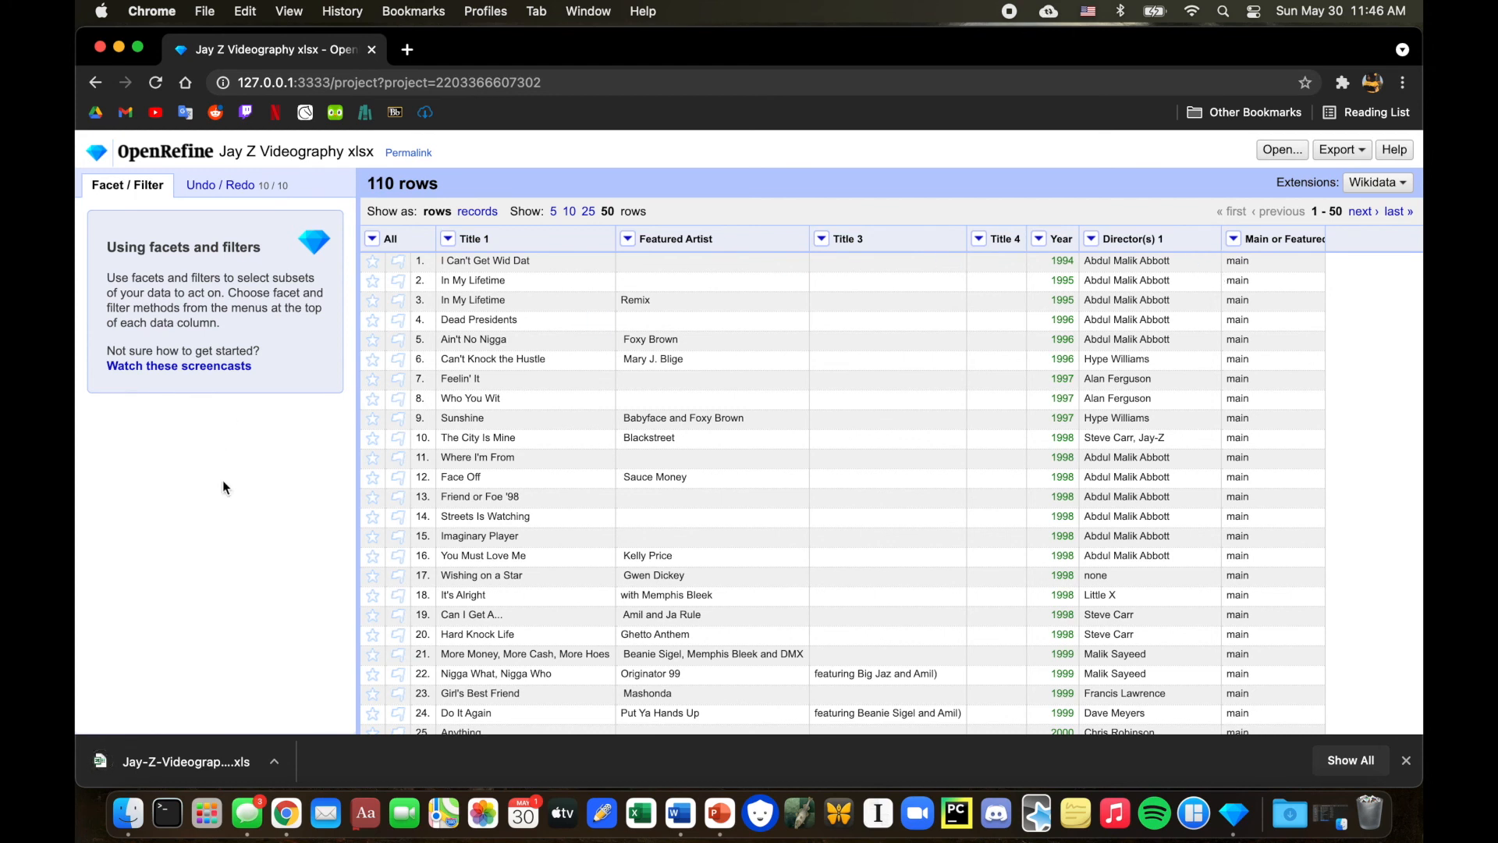
click(201, 768)
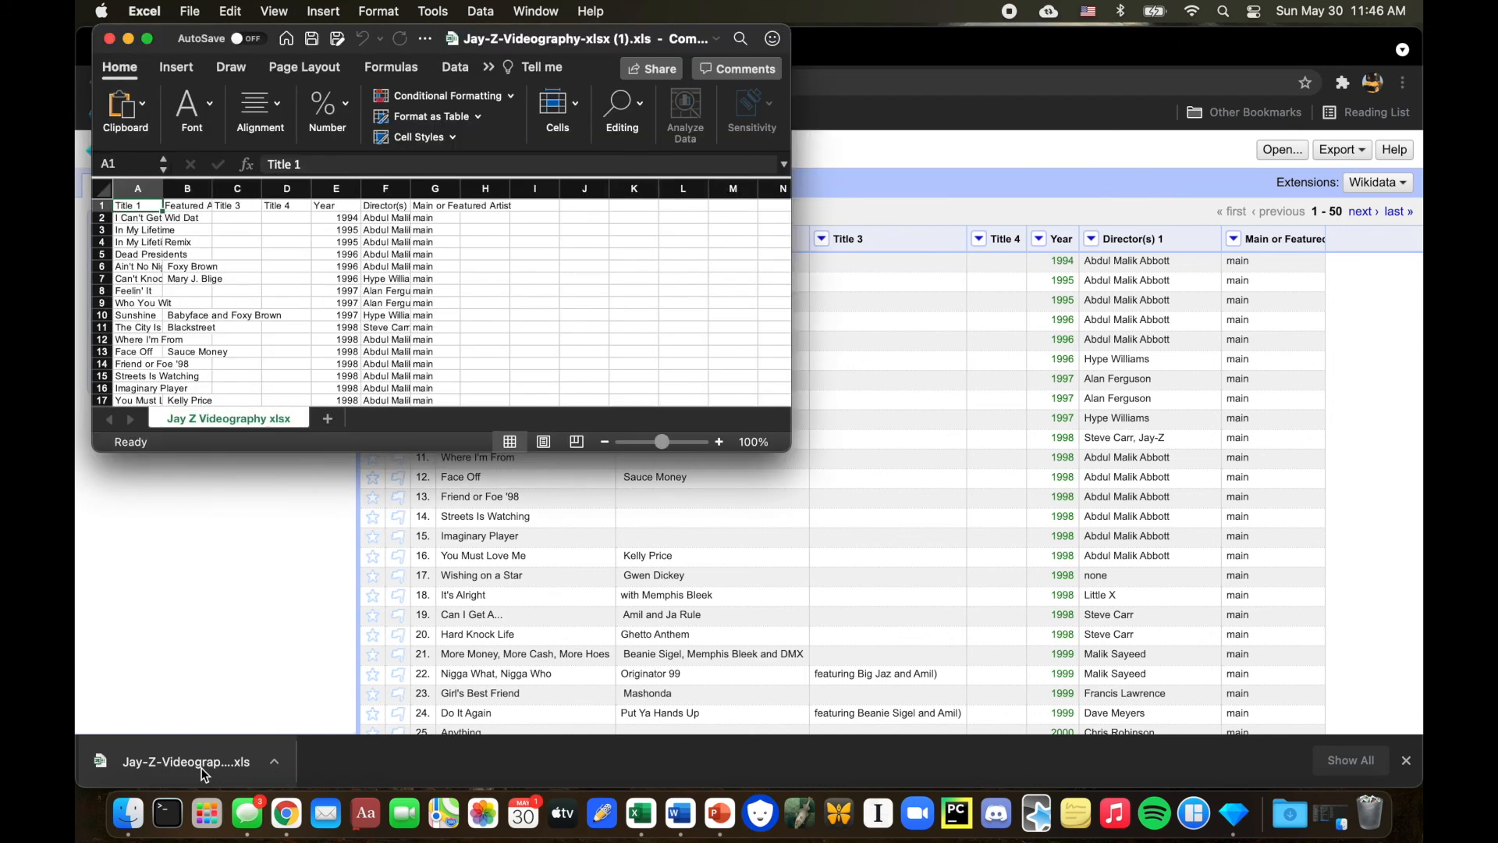
Add a Gender header in the column after Main or Featured Artist.
drag(790, 457, 921, 682)
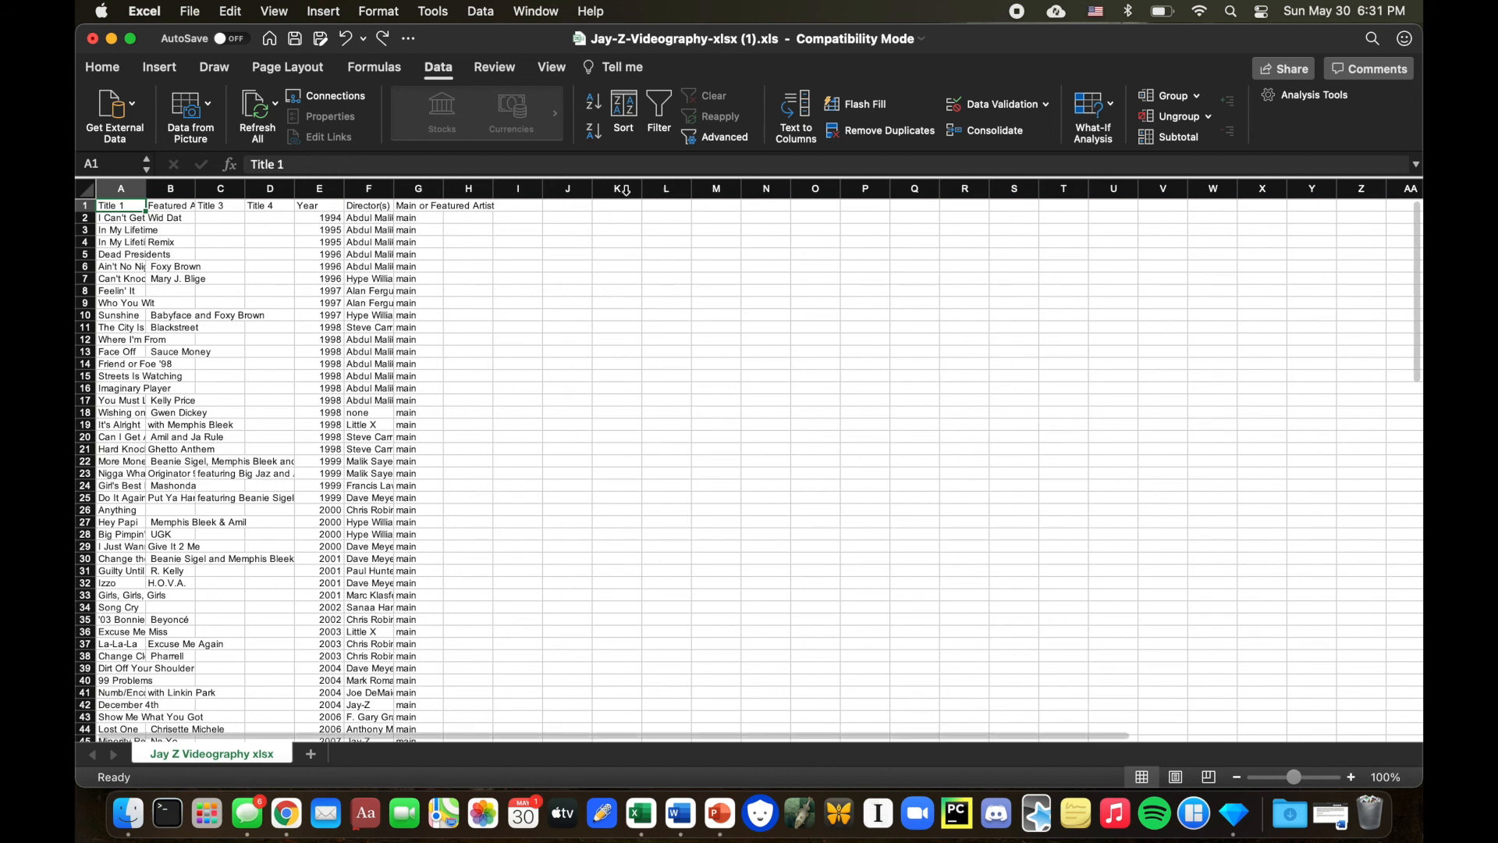
double_click(469, 206)
text(Gender)
key(Return)
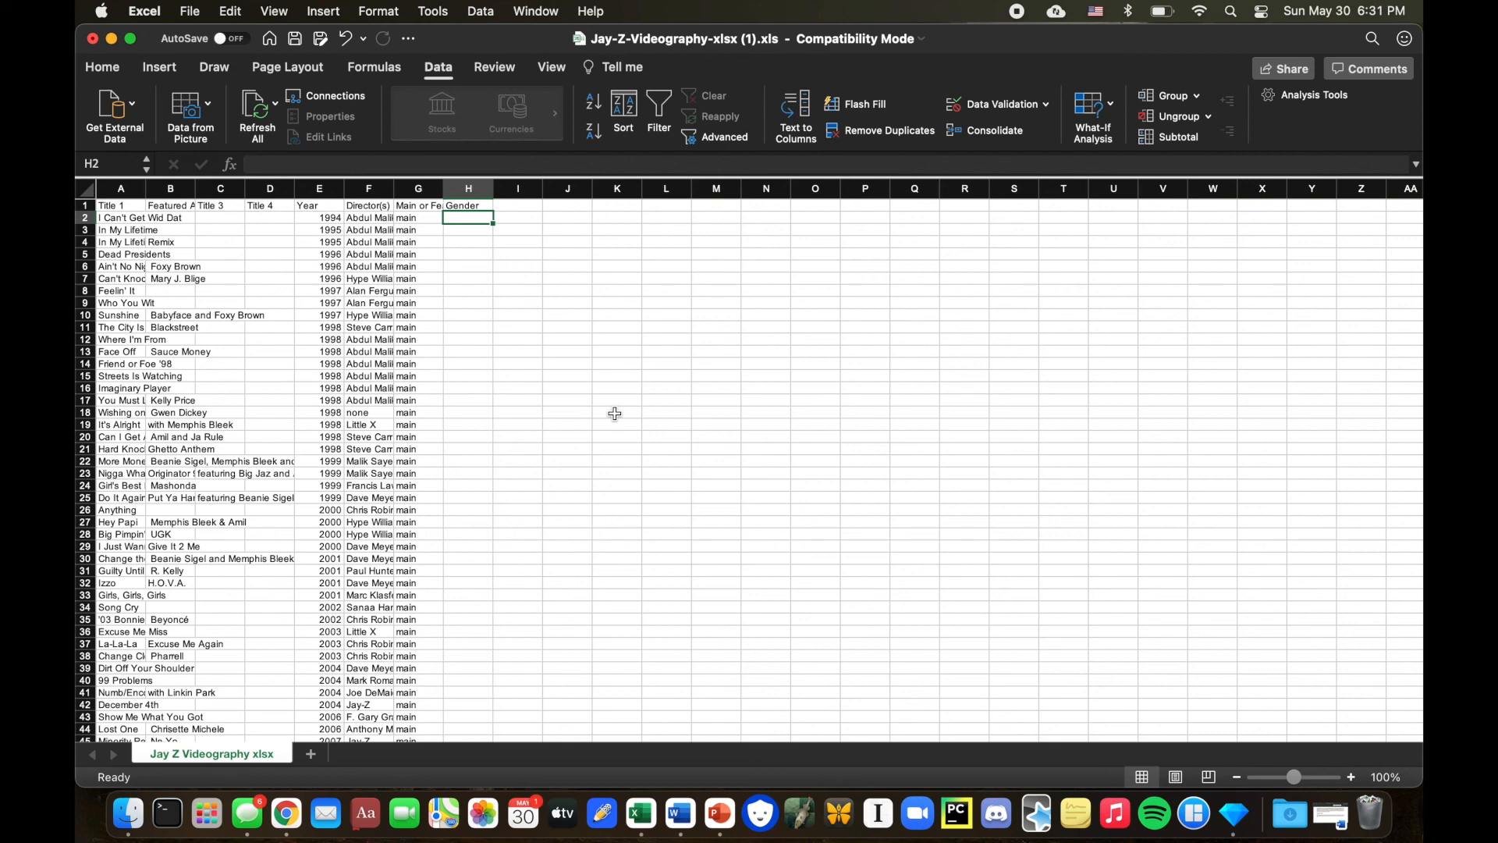
Turn on filters for the whole sheet.
click(85, 188)
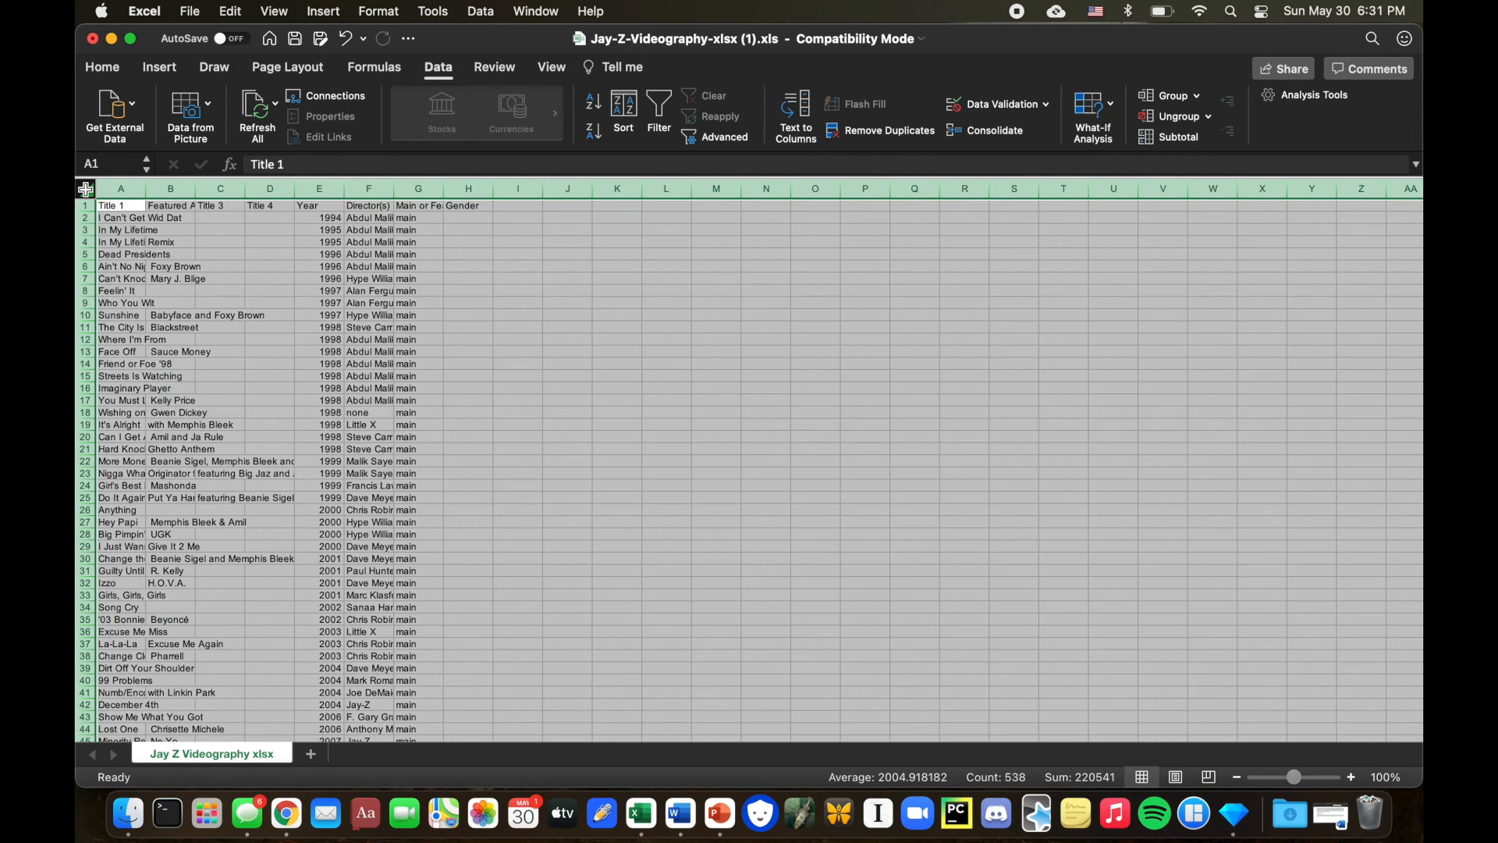
click(439, 68)
click(439, 67)
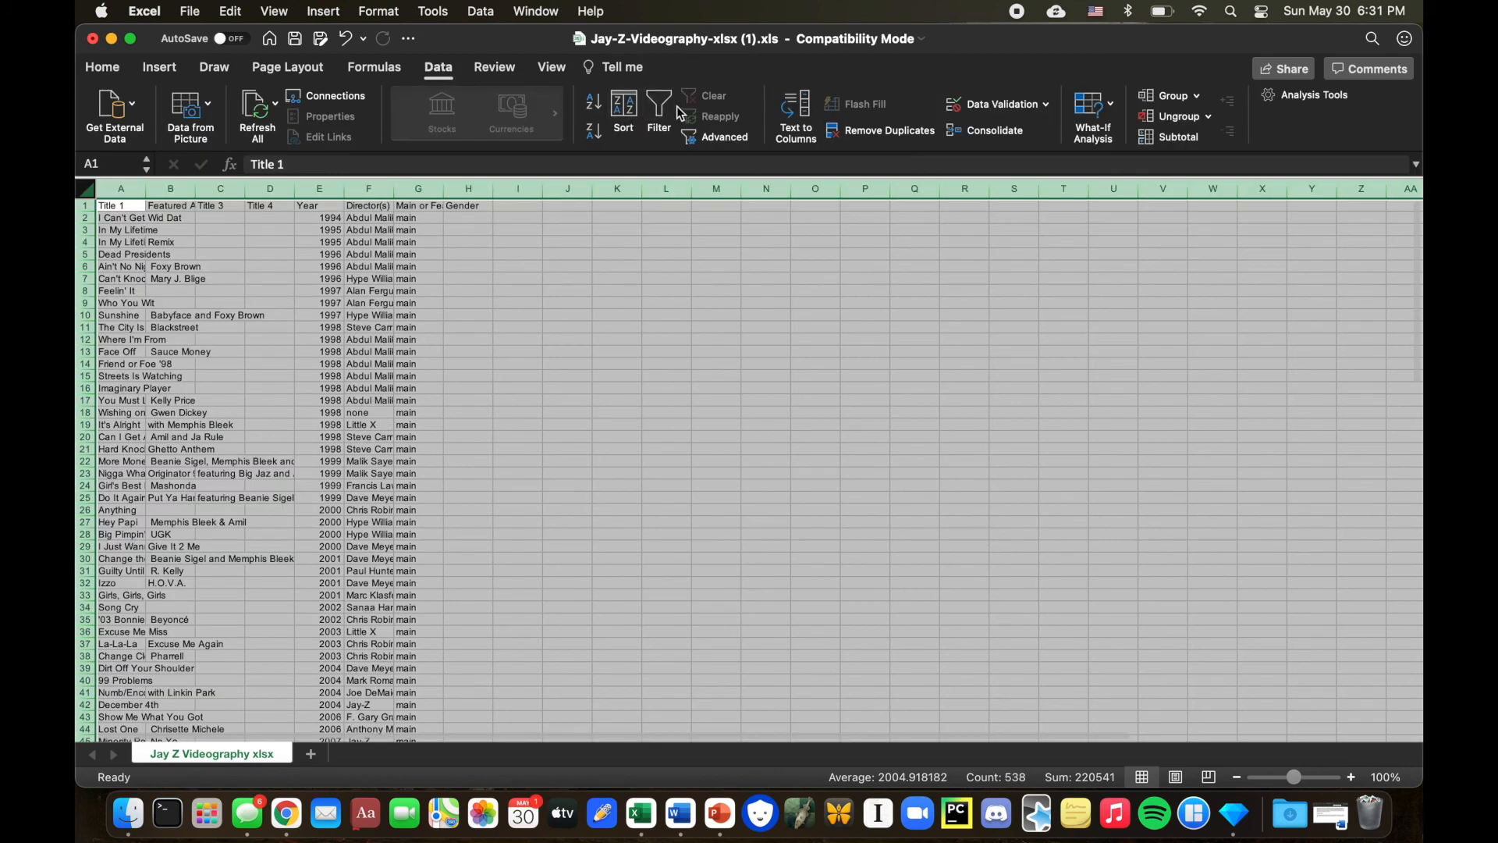
click(659, 109)
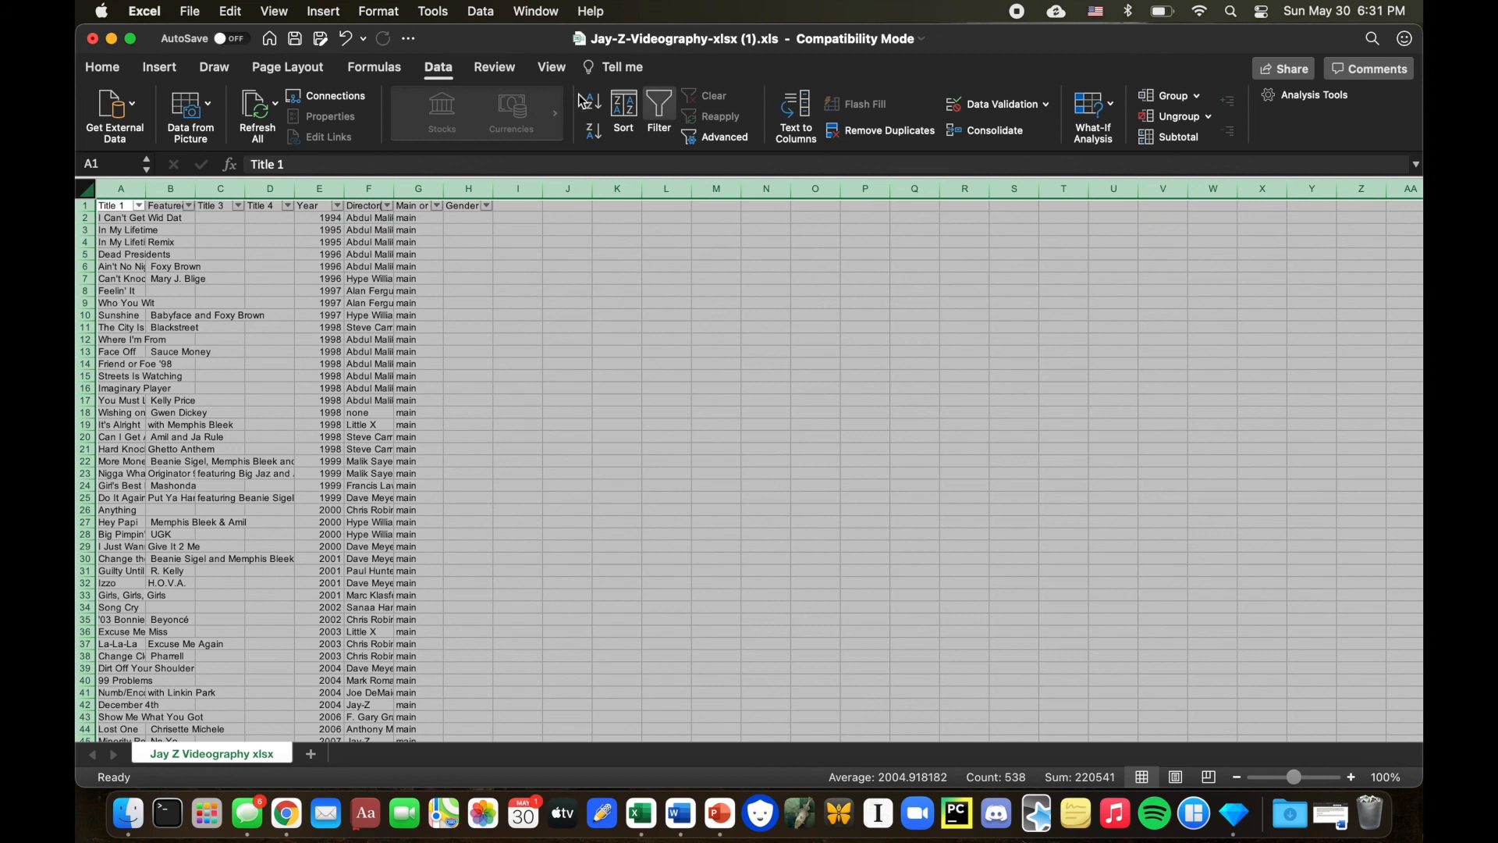
click(388, 206)
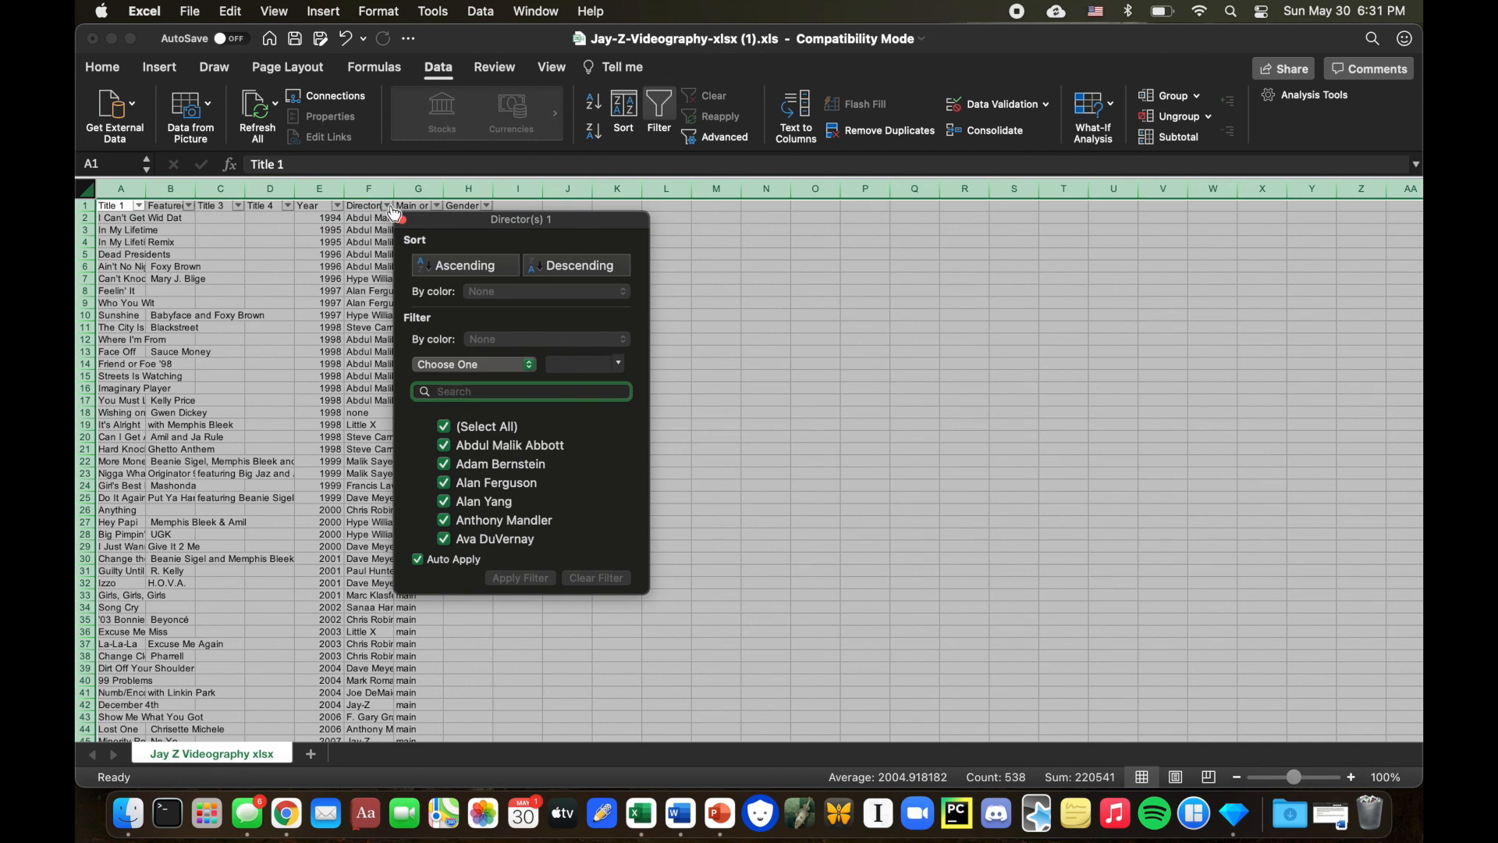
click(443, 426)
click(447, 445)
click(443, 445)
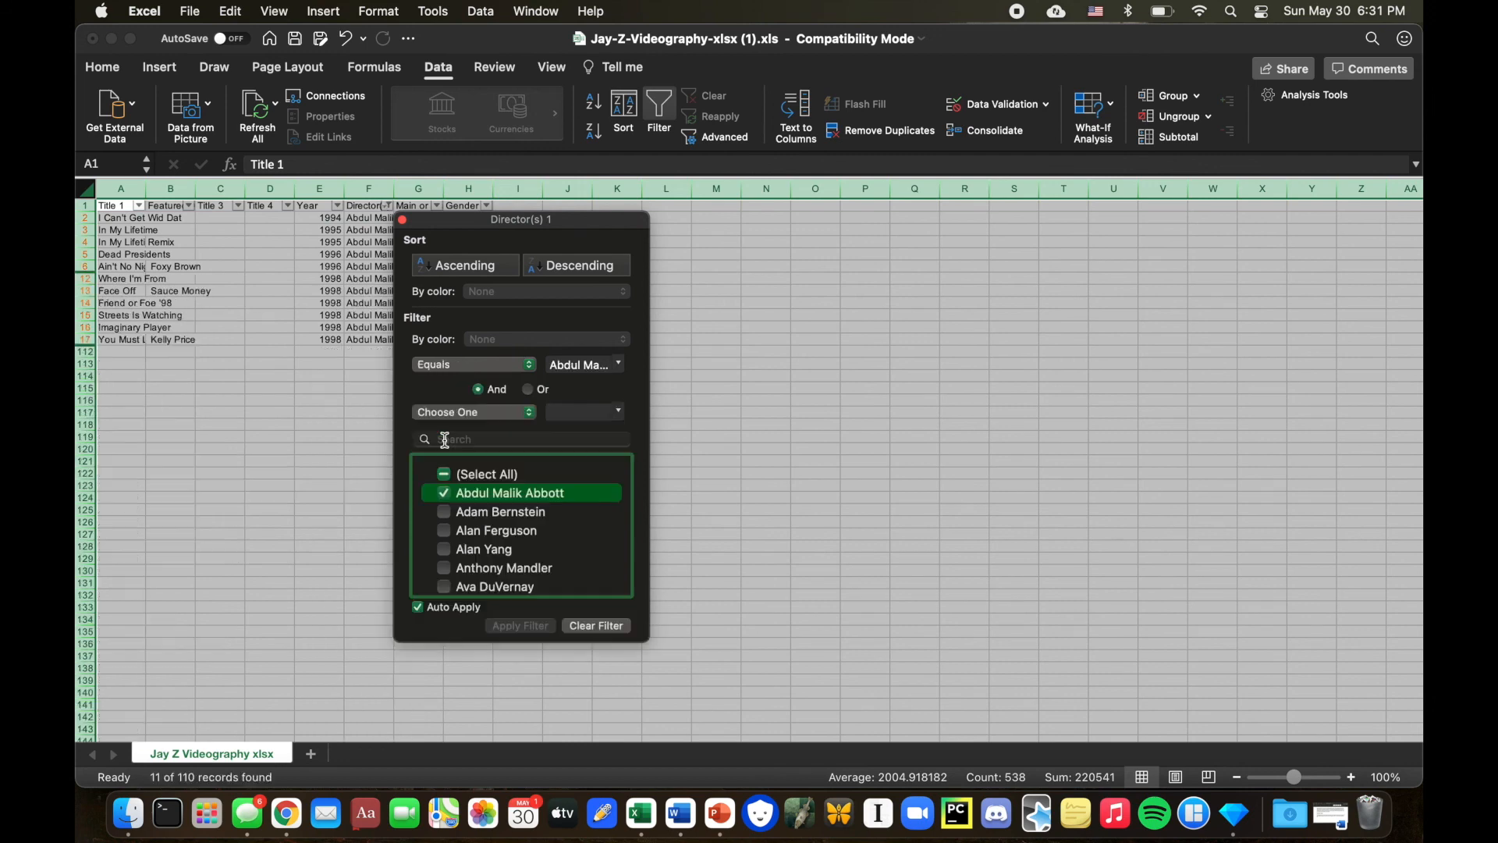
click(403, 220)
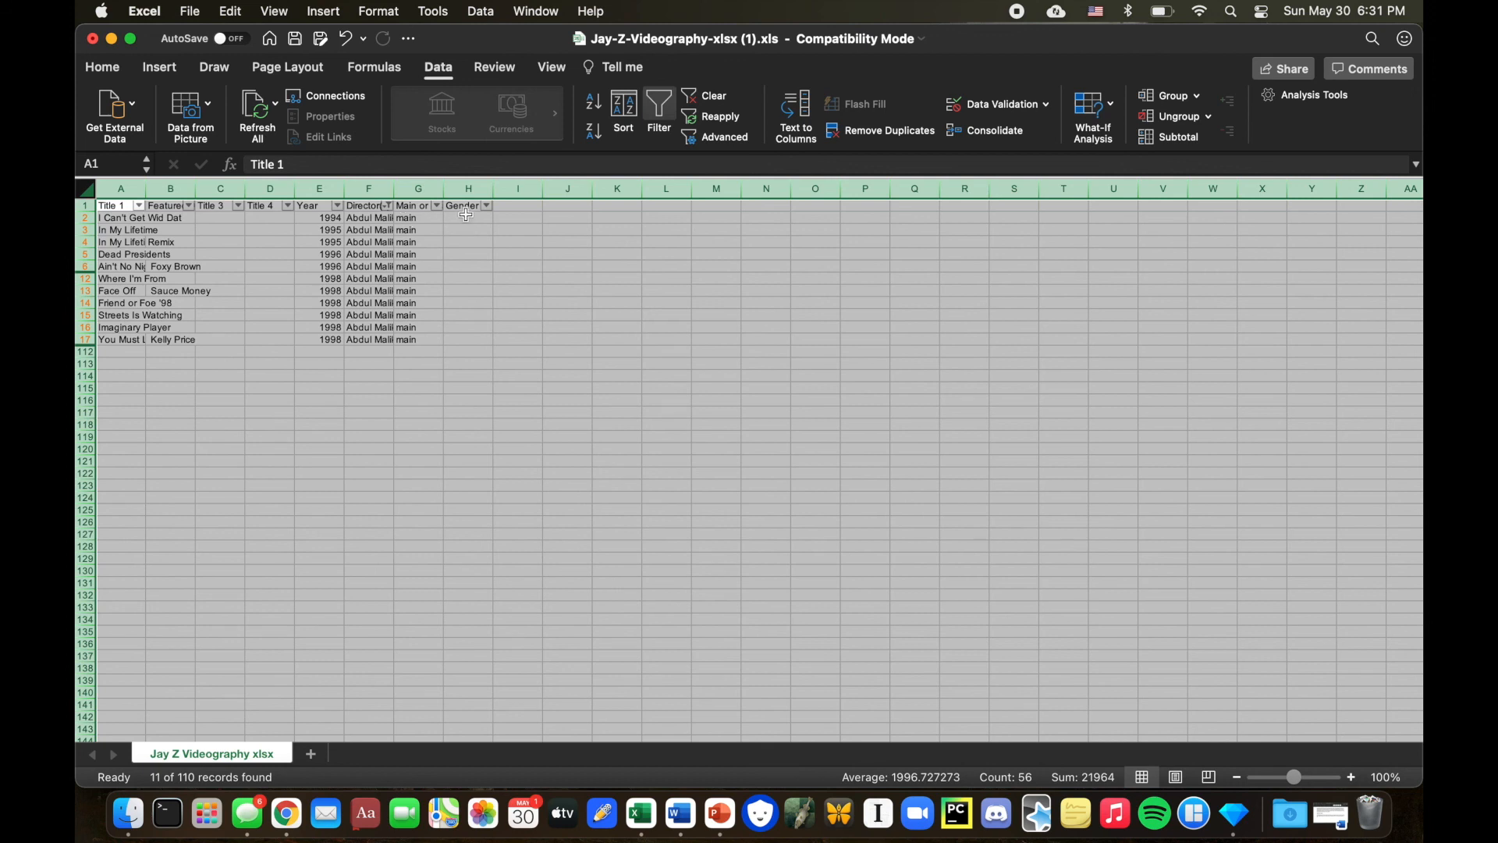
Fill the Gender cells of all filtered rows with male.
drag(461, 220, 469, 339)
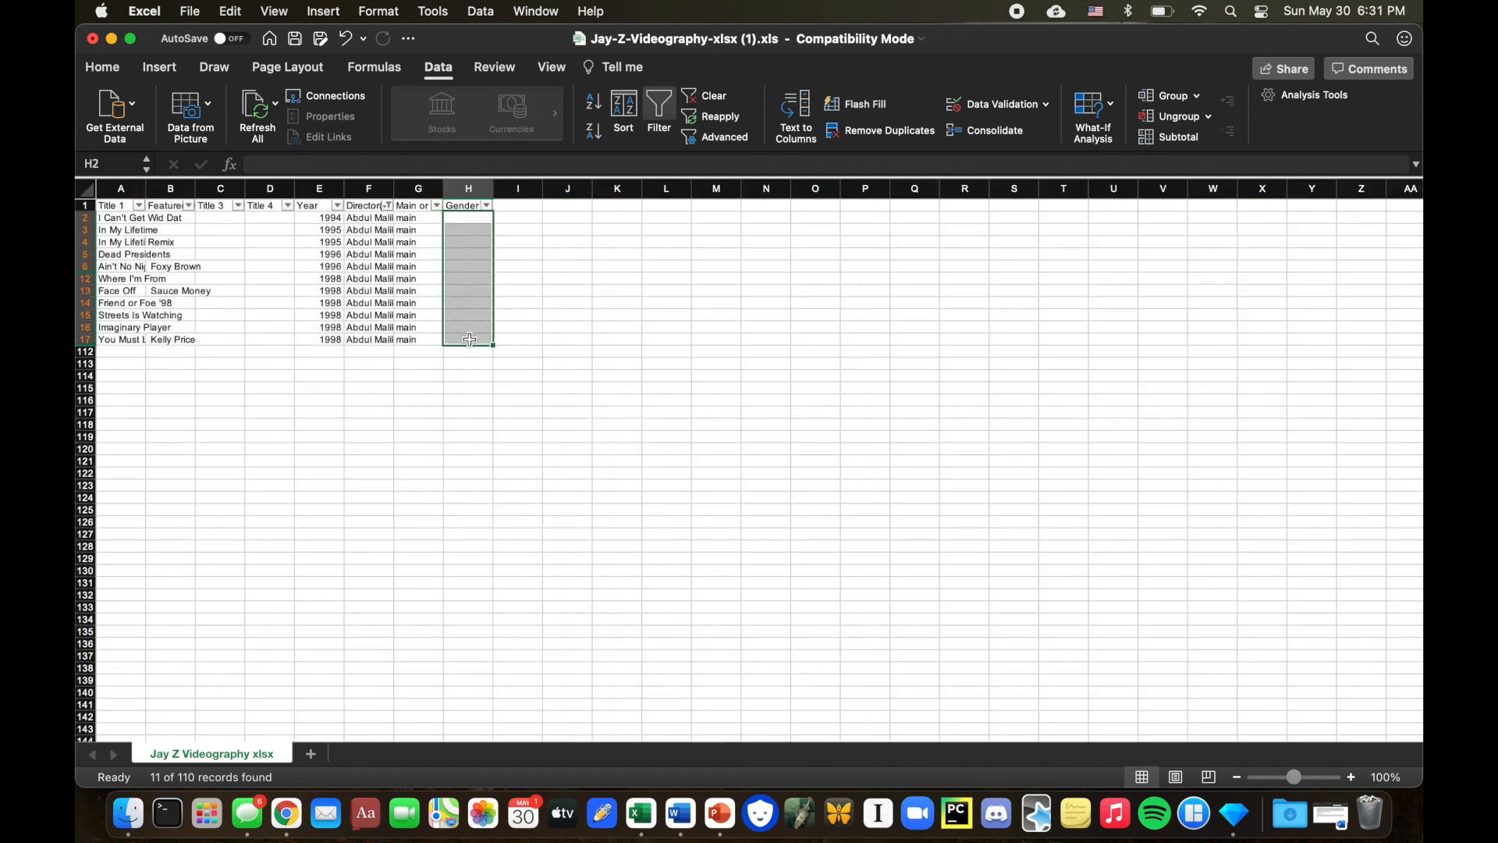
click(264, 164)
text(male)
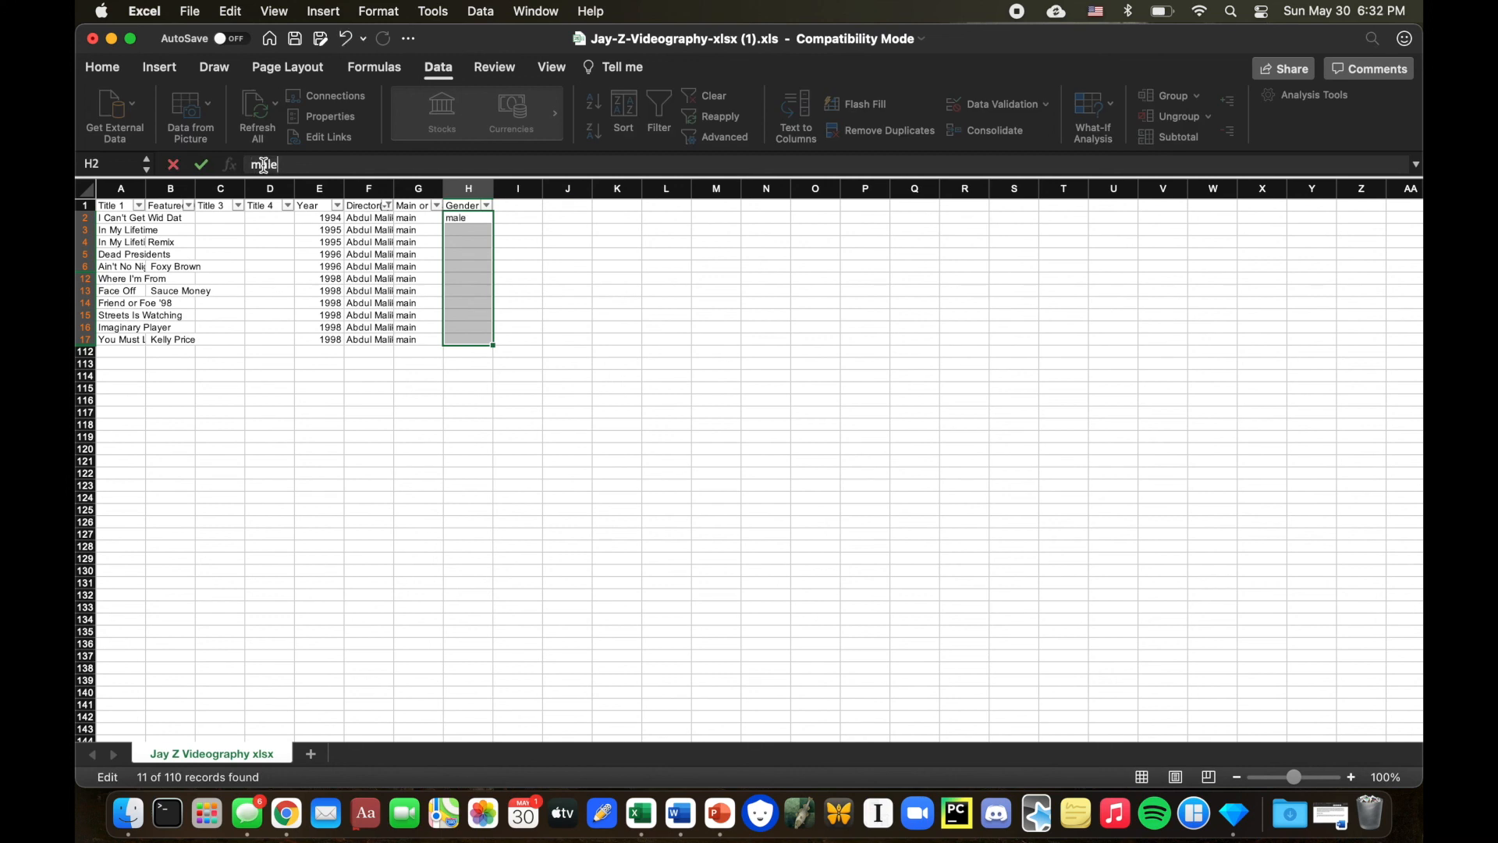
key(ctrl+Return)
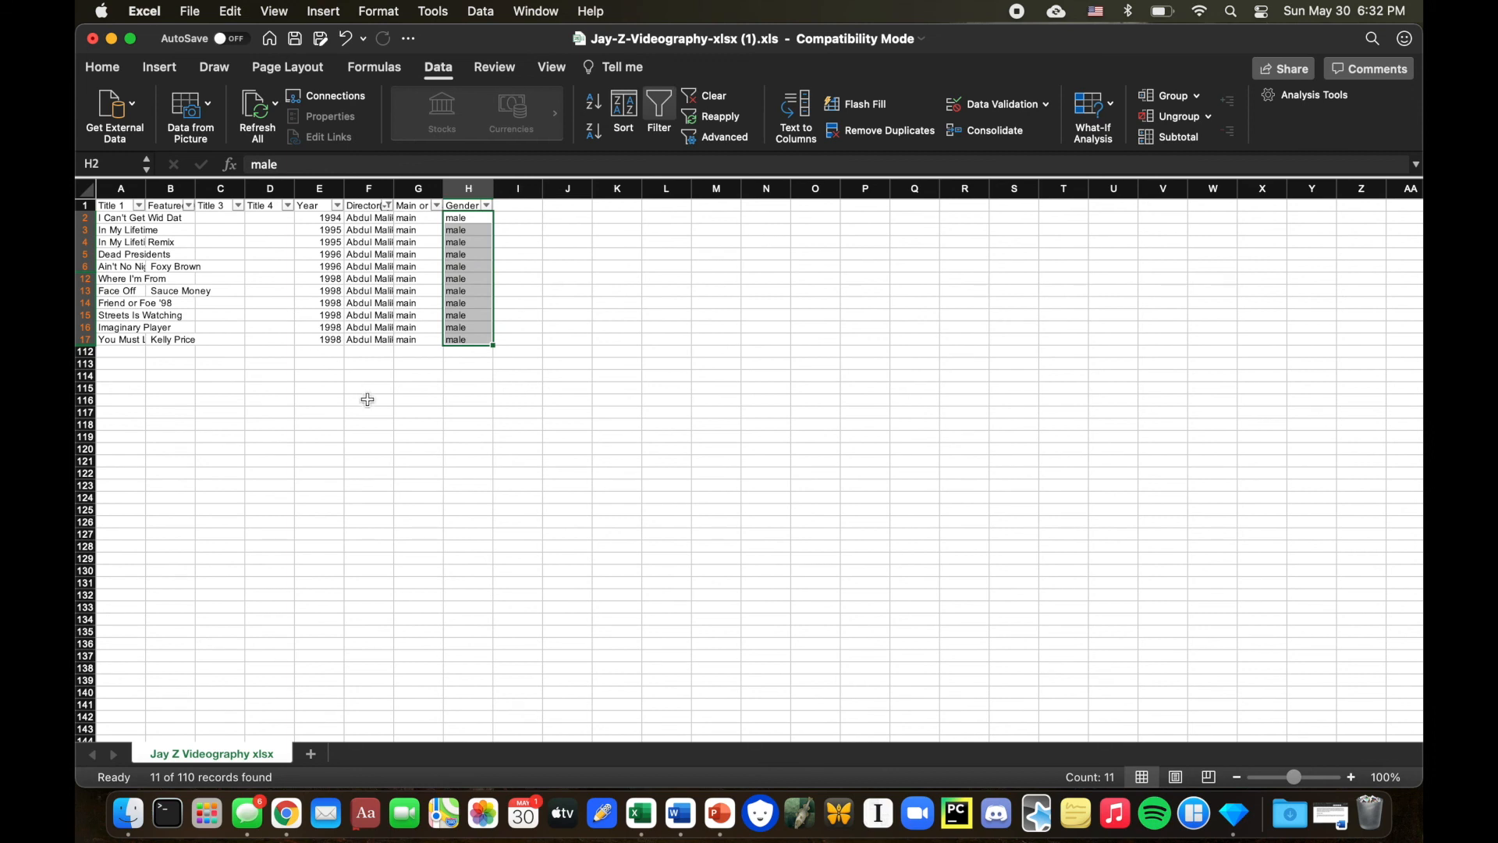
Change the Director(s) 1 filter to show only Adam Bernstein.
click(388, 206)
click(444, 493)
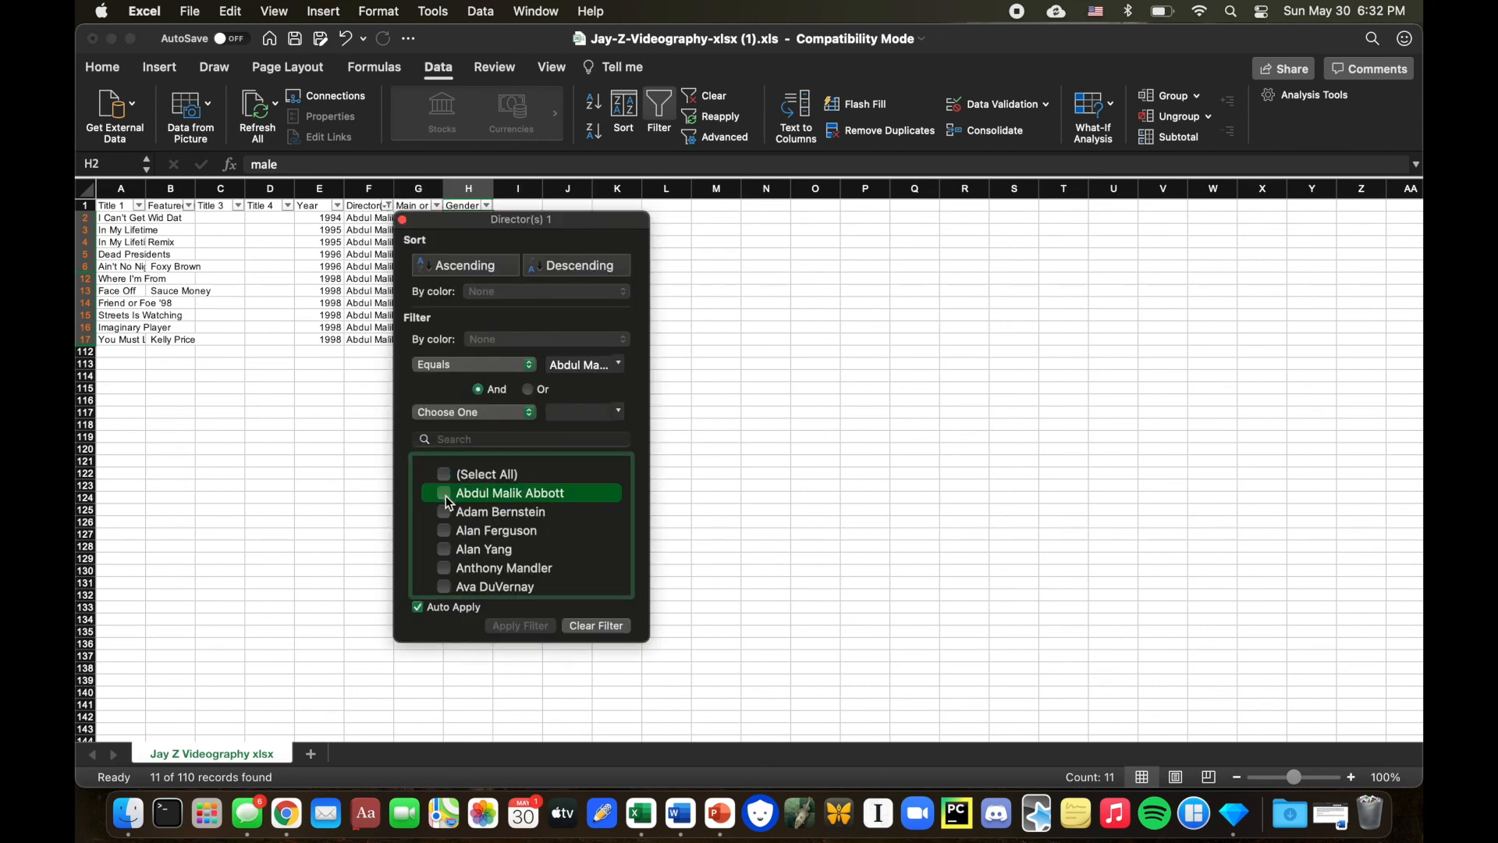
click(443, 511)
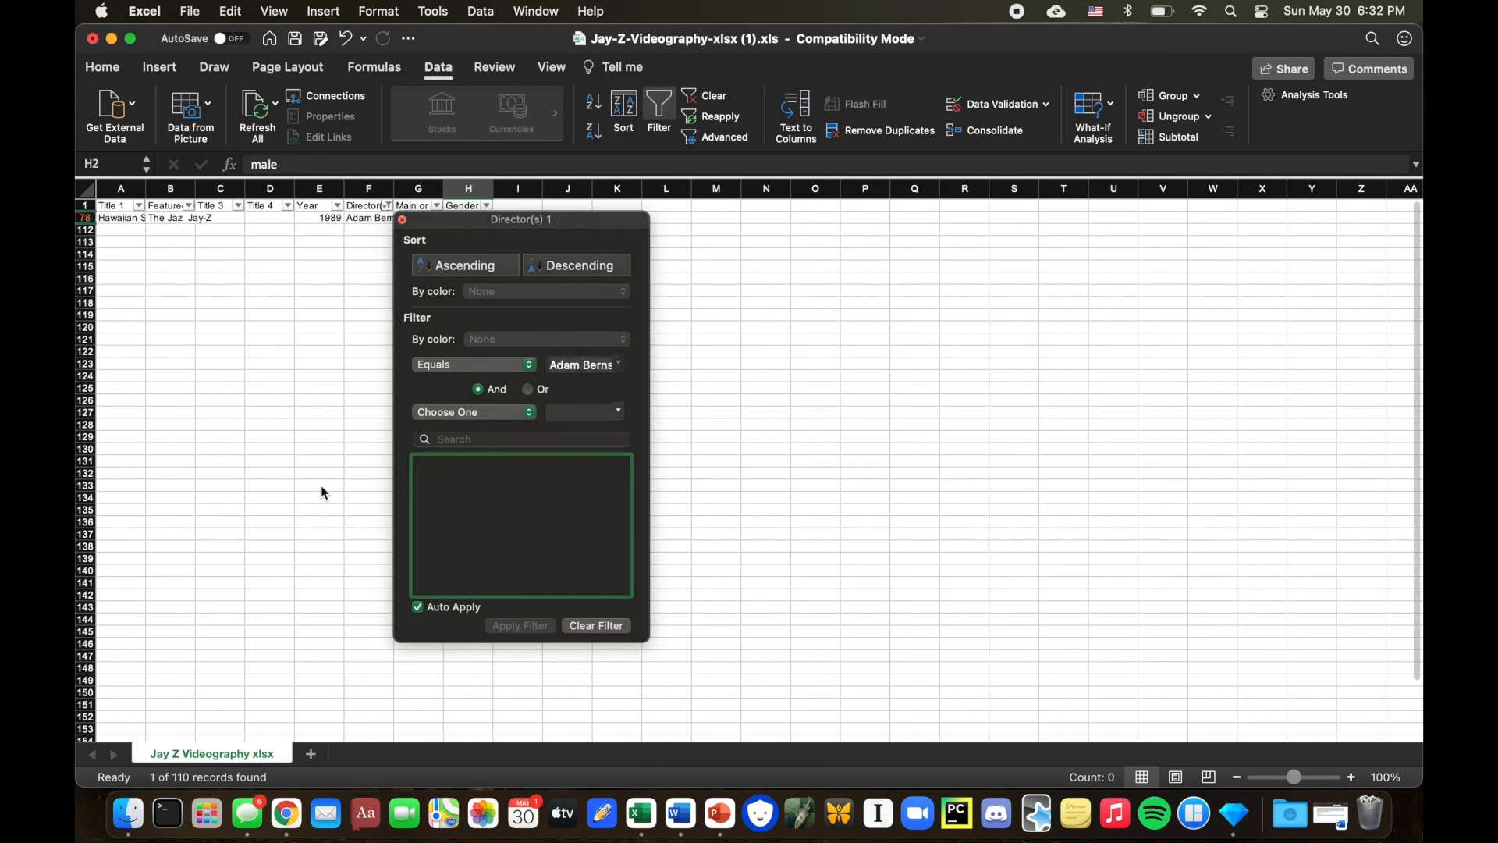
click(324, 492)
Enter male in the Gender cell of the filtered row.
click(468, 220)
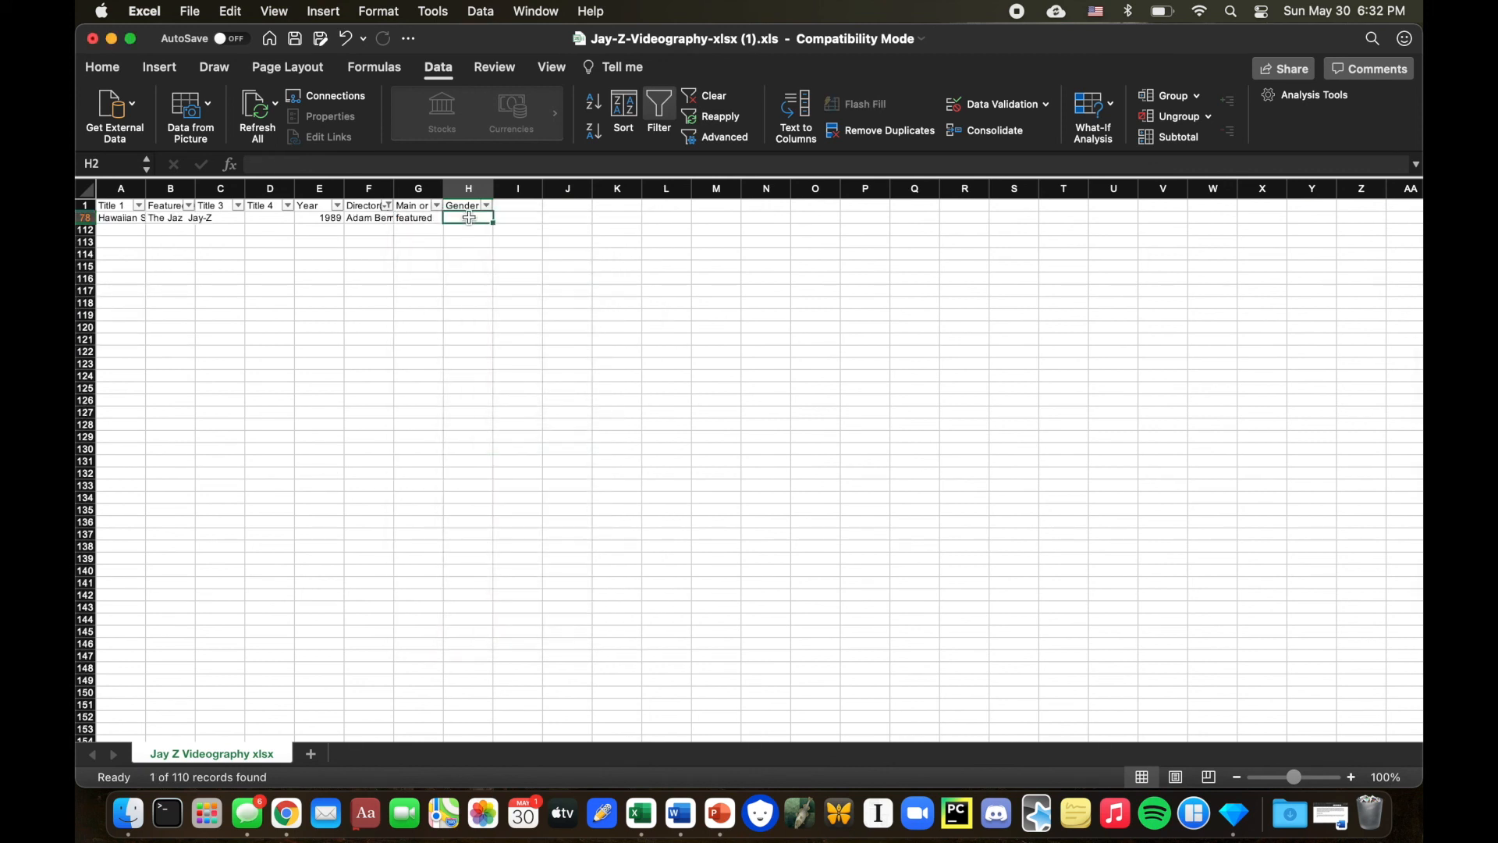
click(310, 162)
text(male)
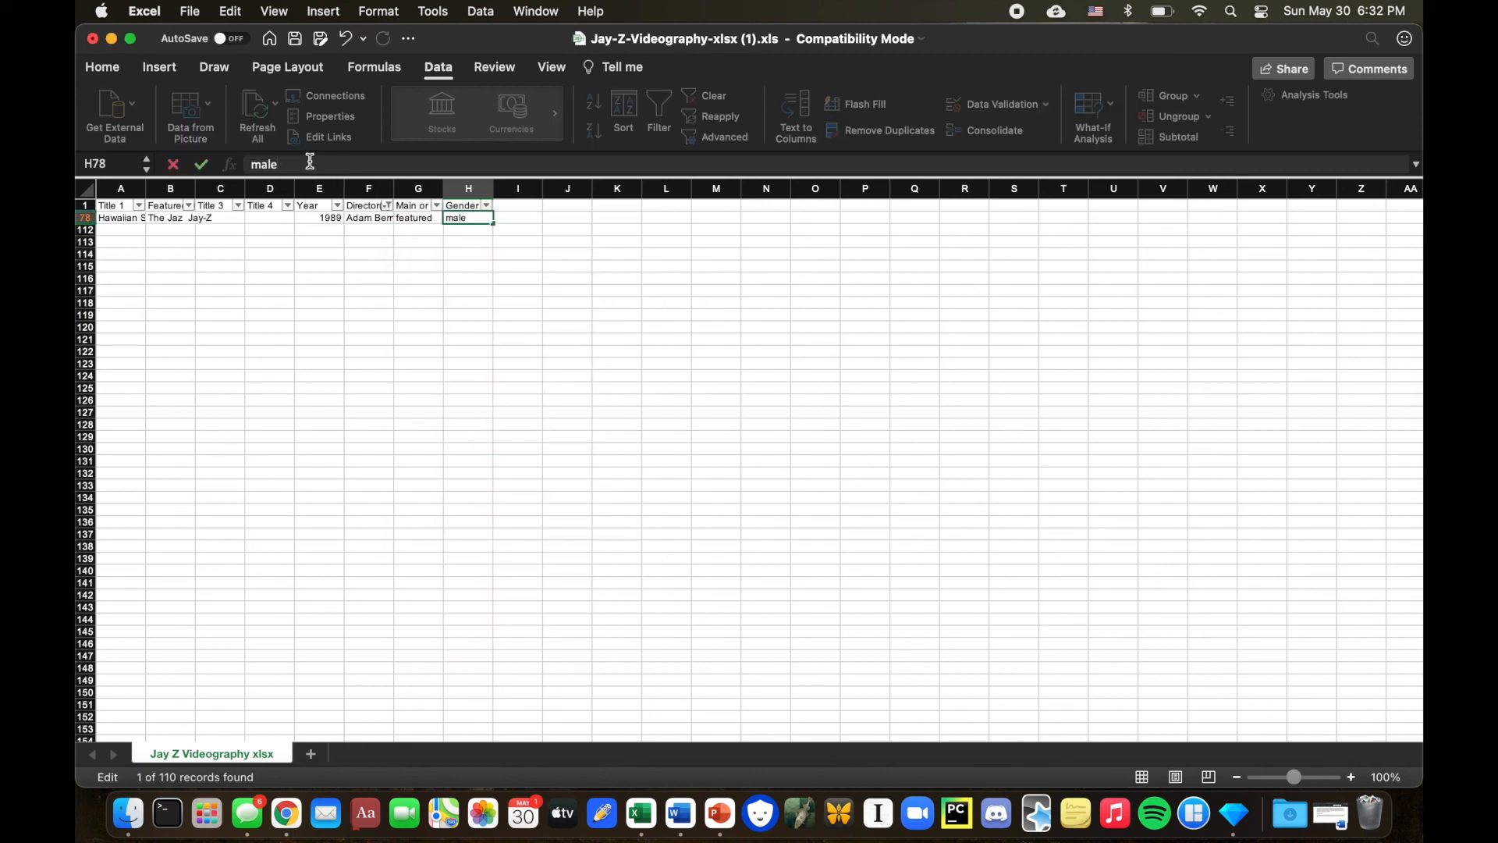
key(Return)
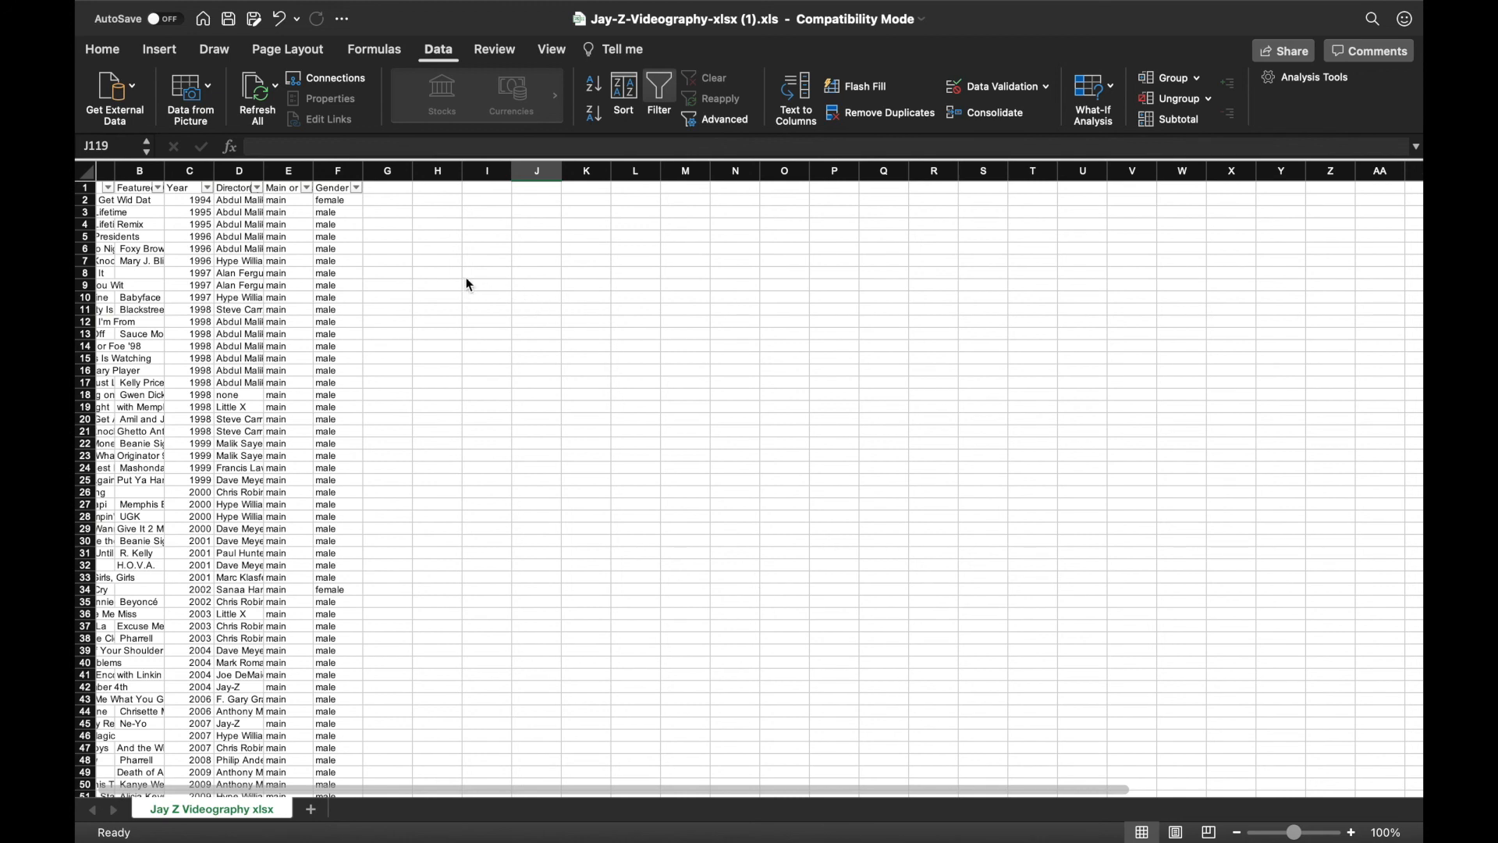
Save the workbook.
click(190, 11)
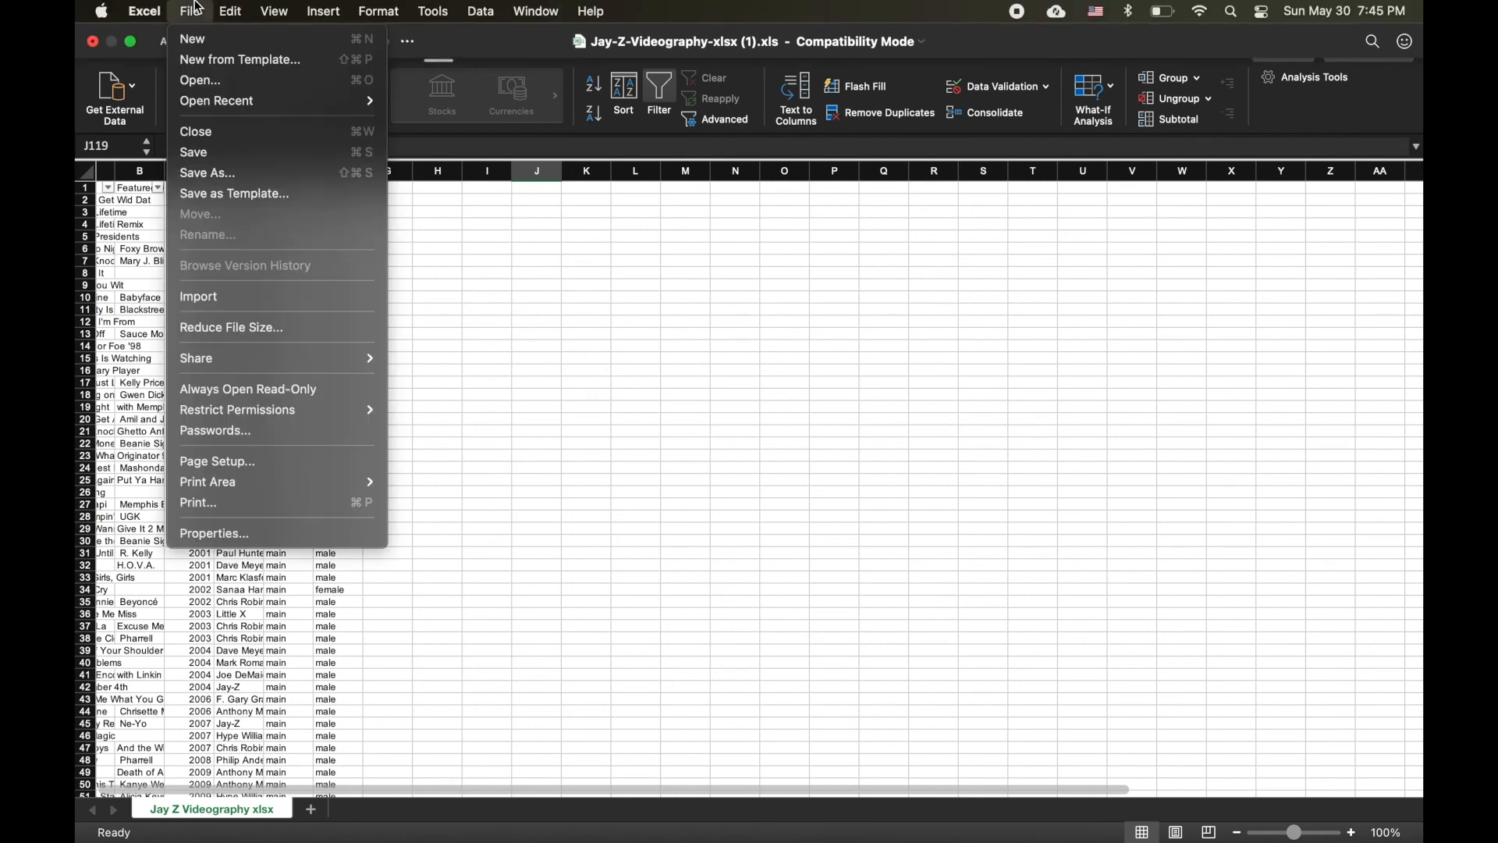
click(196, 152)
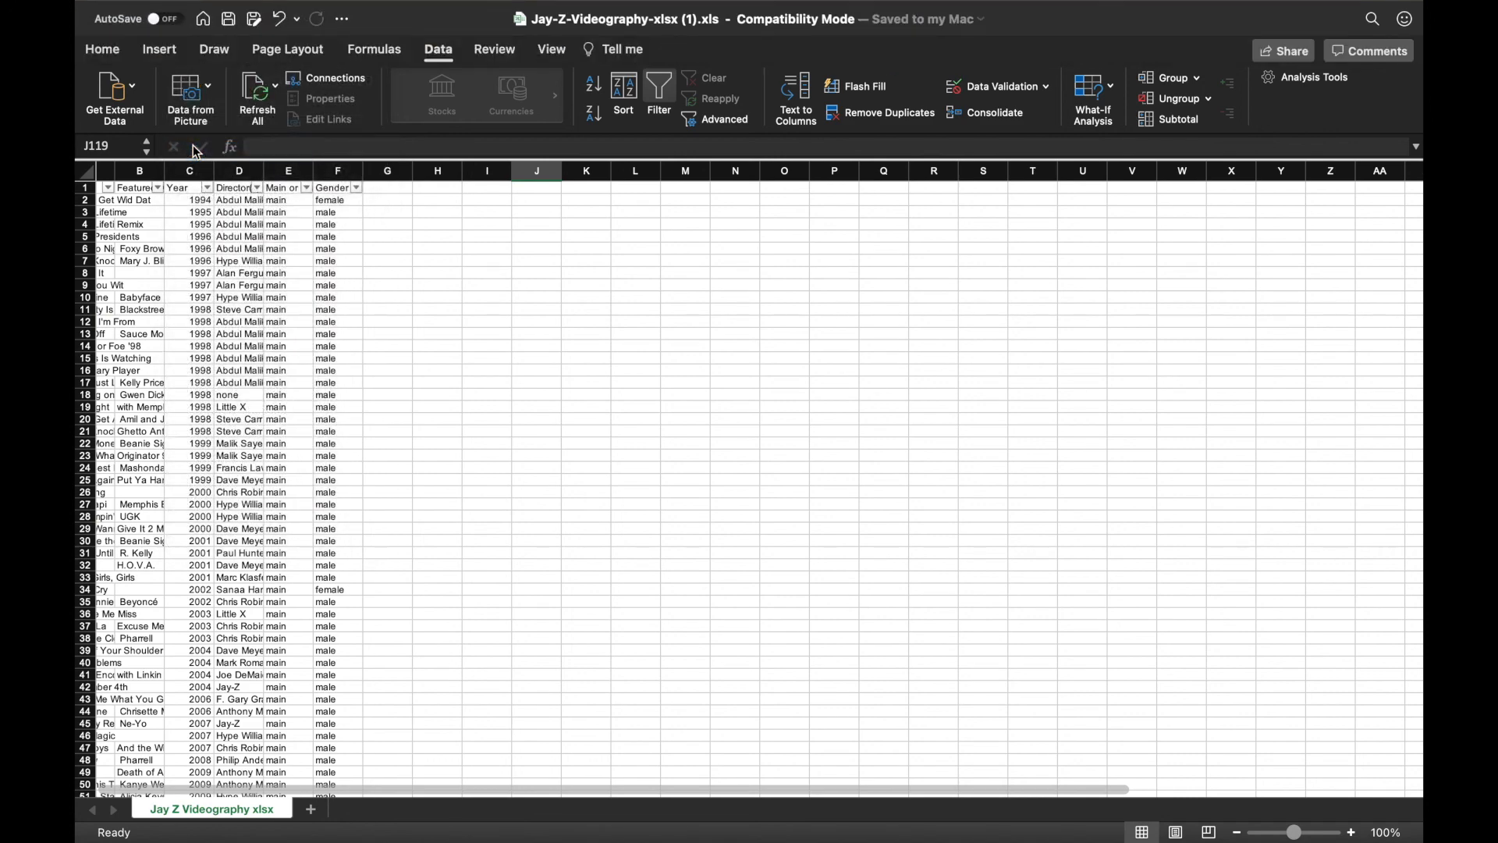